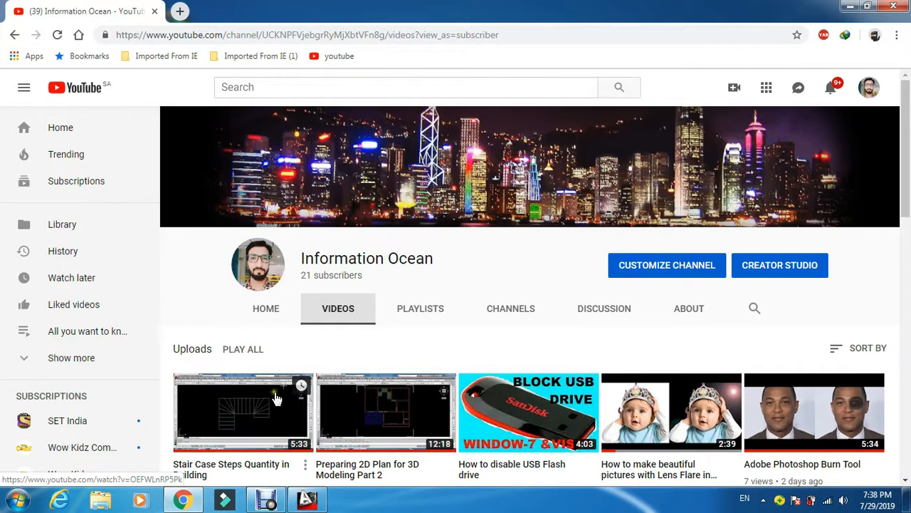
In AutoCAD, make the wall layer current and set the floor plan to the southwest isometric view
left_click(307, 499)
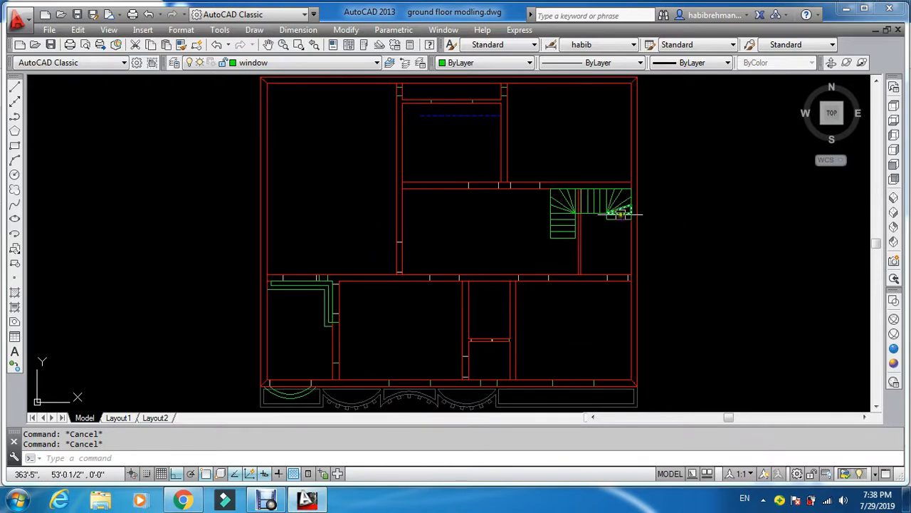
type("la")
key("Return")
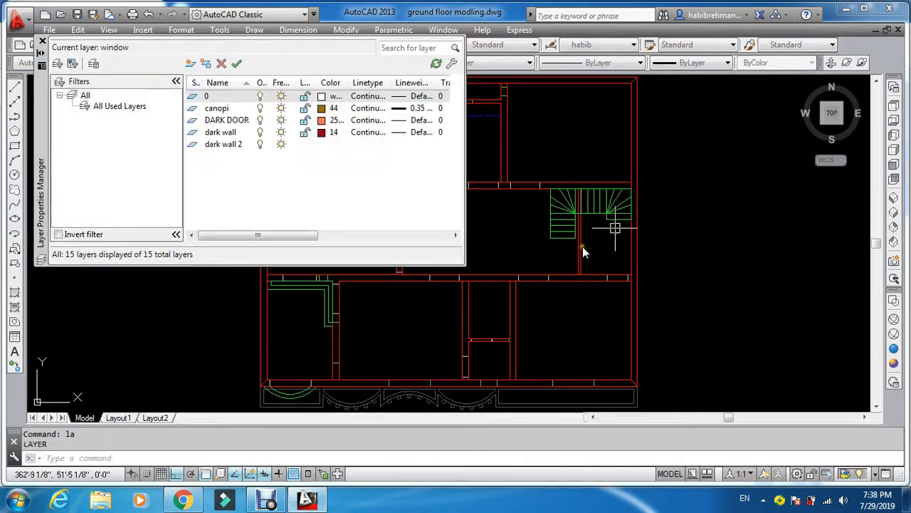
scroll(459, 162, "down", 2)
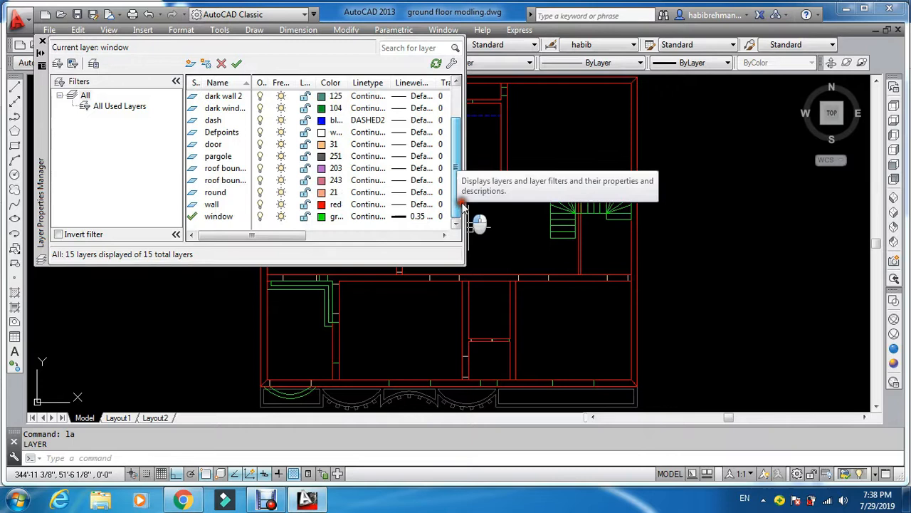
double_click(191, 205)
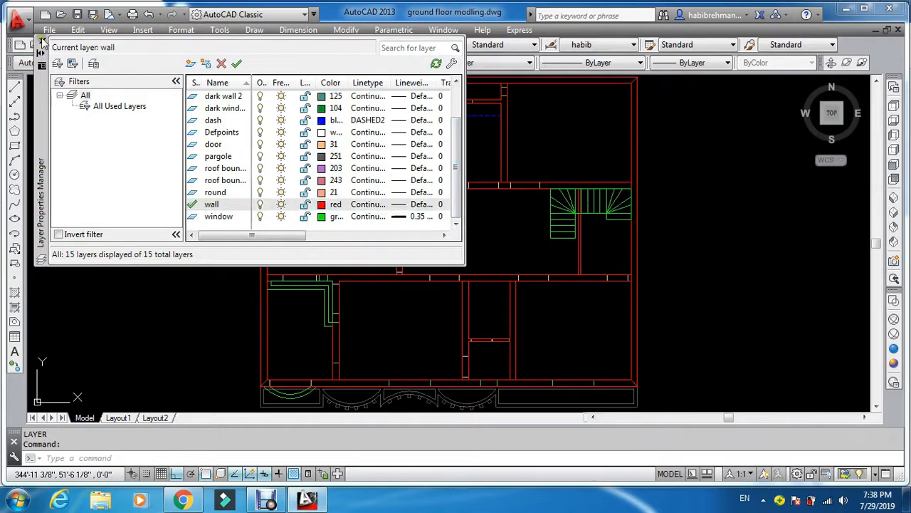
left_click(42, 42)
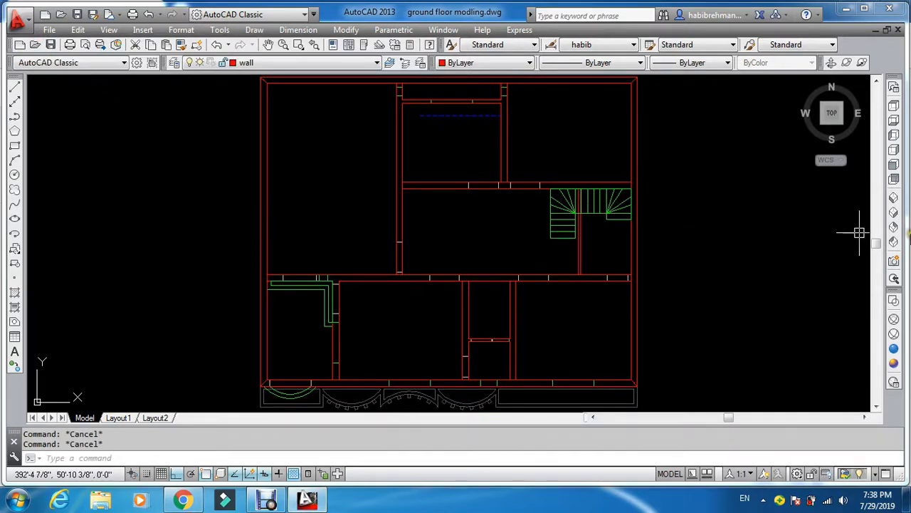
left_click(895, 198)
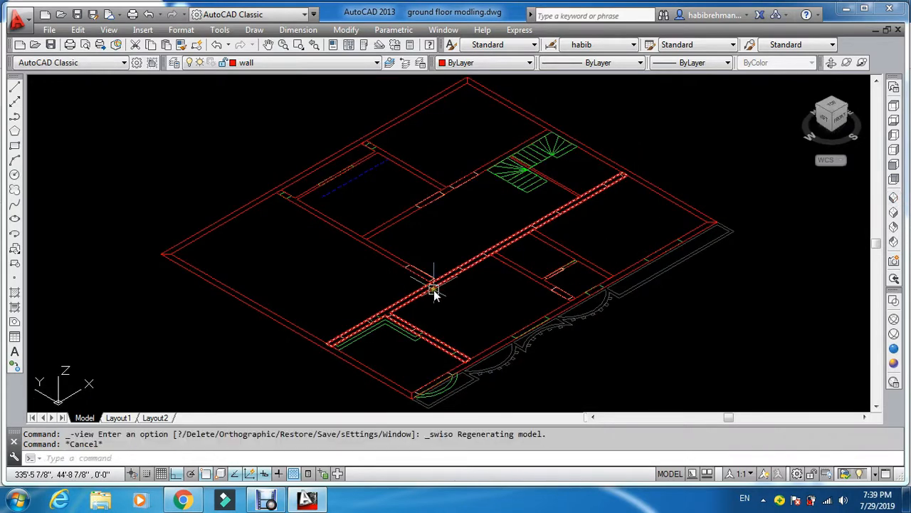
type("exty")
key("Return")
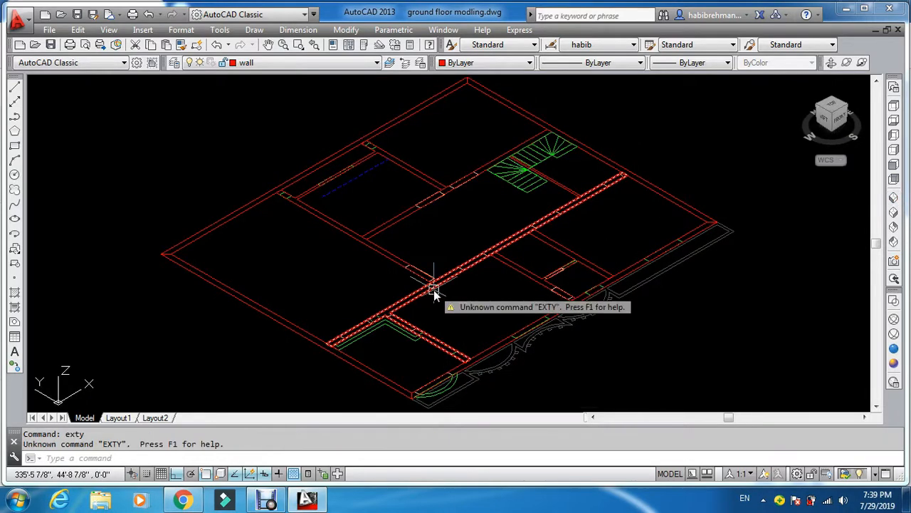
key("Escape")
key("Escape")
Extrude the red outer and interior wall outlines of the floor plan to a height of 10'
type("ext")
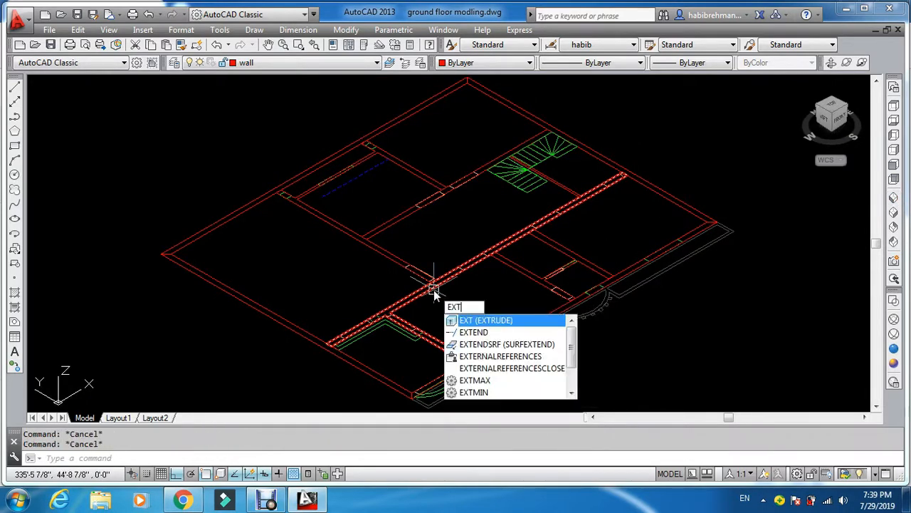
key("Return")
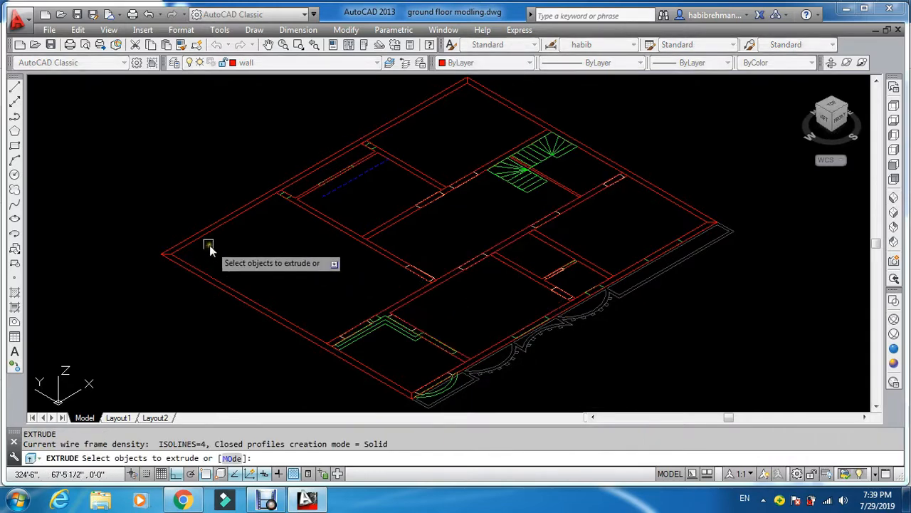
left_click(199, 235)
left_click(206, 279)
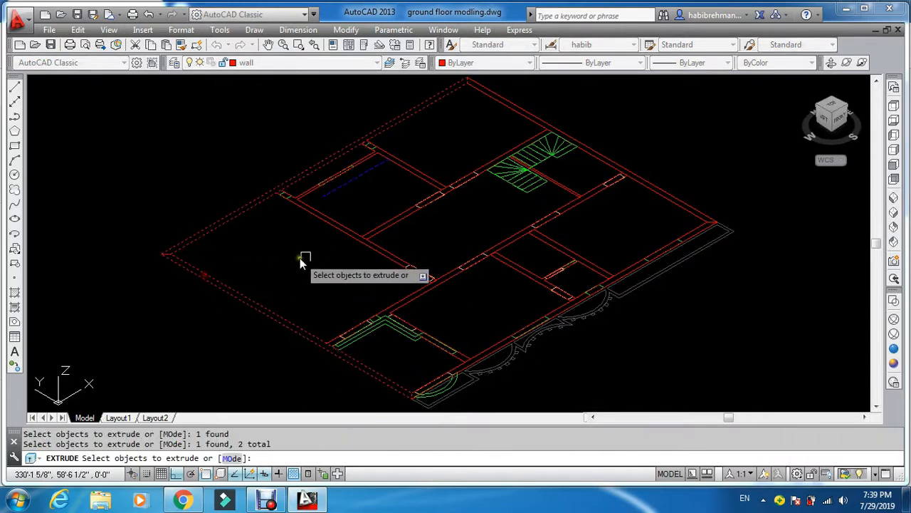
left_click(341, 232)
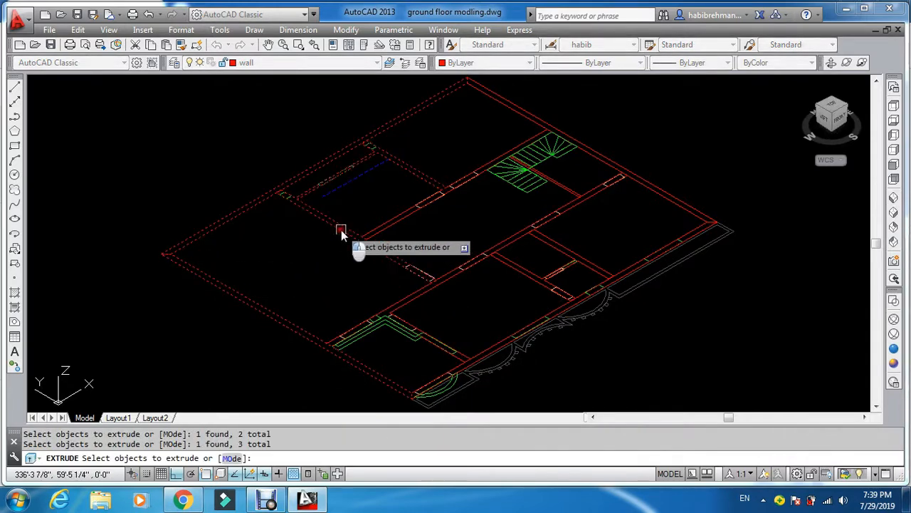
left_click(415, 292)
left_click(519, 268)
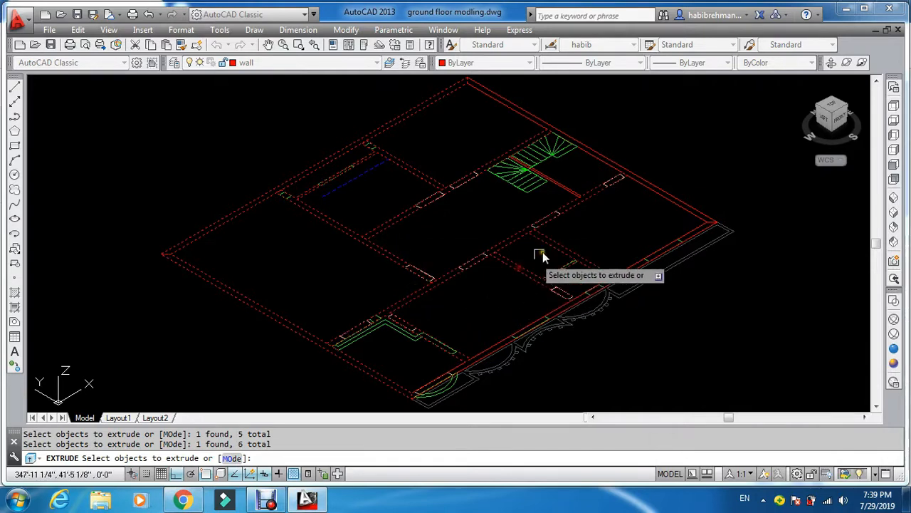
left_click(586, 150)
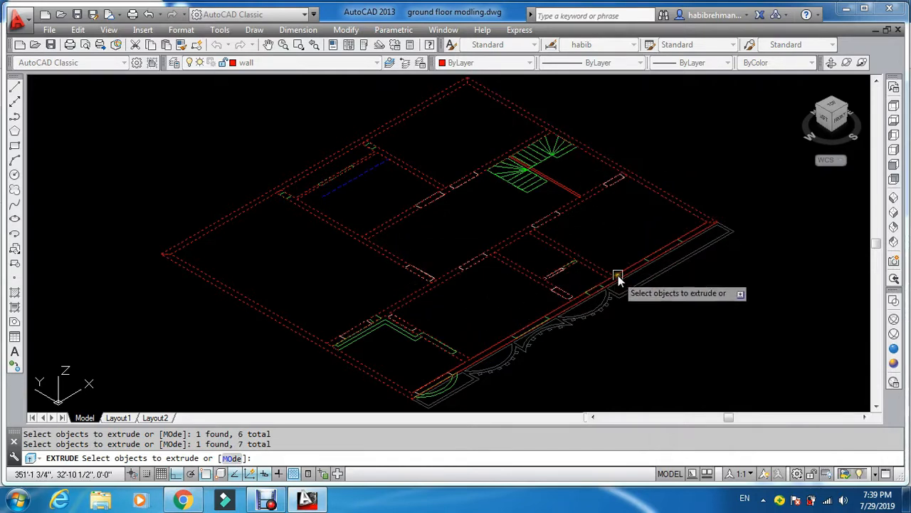
key("Return")
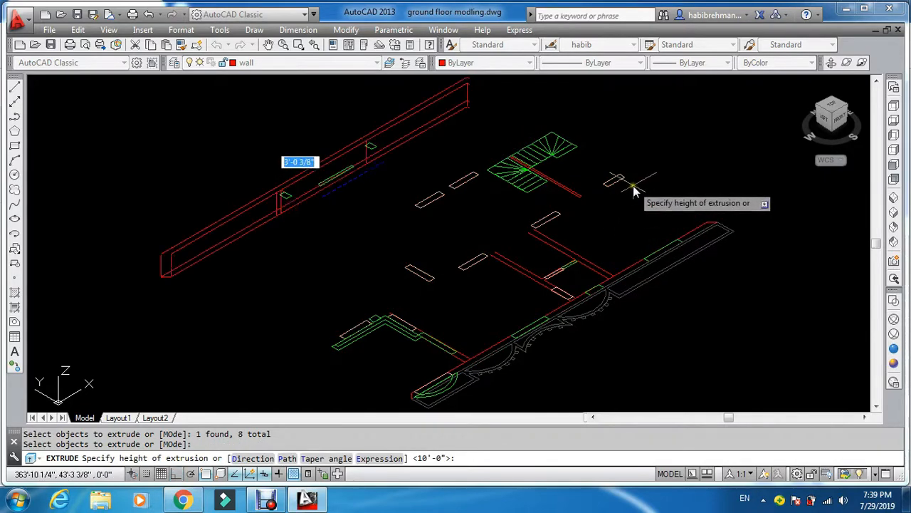
scroll(635, 179, "down", 5)
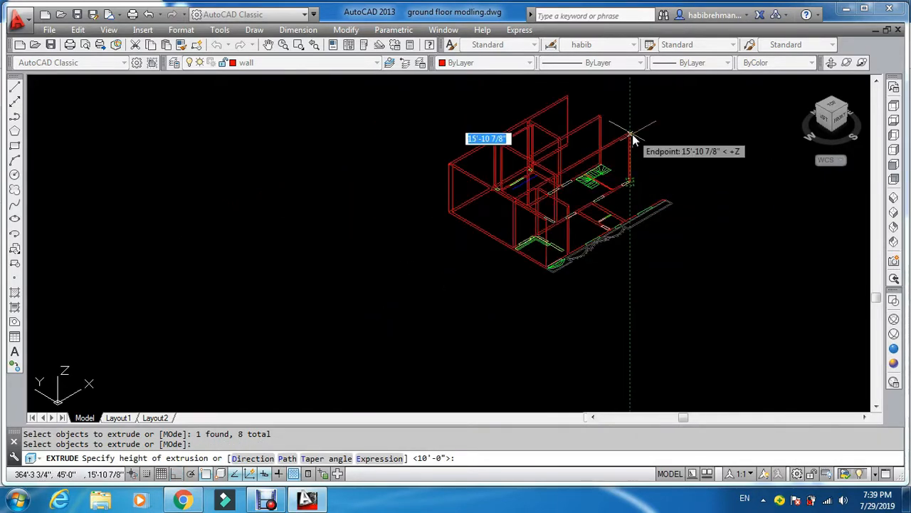
type("1")
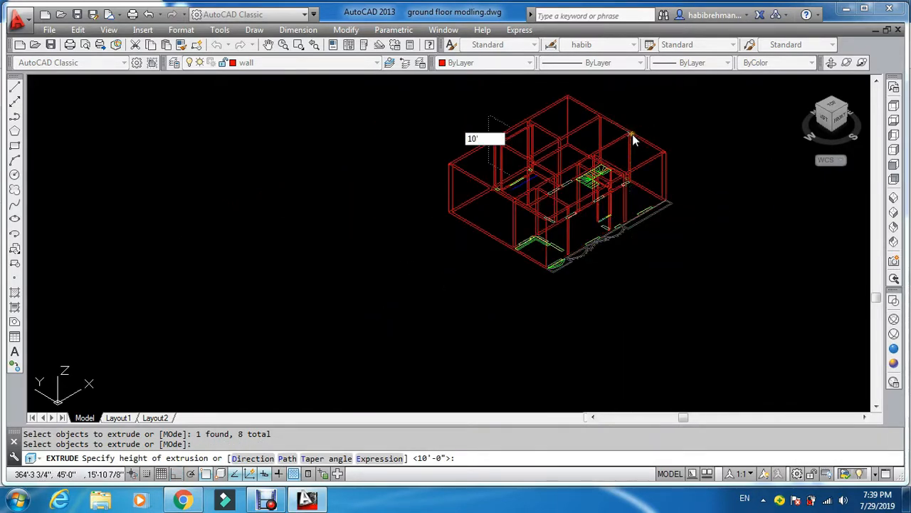
type("0'")
key("Return")
key("Escape")
Extrude three small green window rectangles 6': the two beside the small rear room and the one near the L-shaped counter's corner
scroll(606, 168, "up", 2)
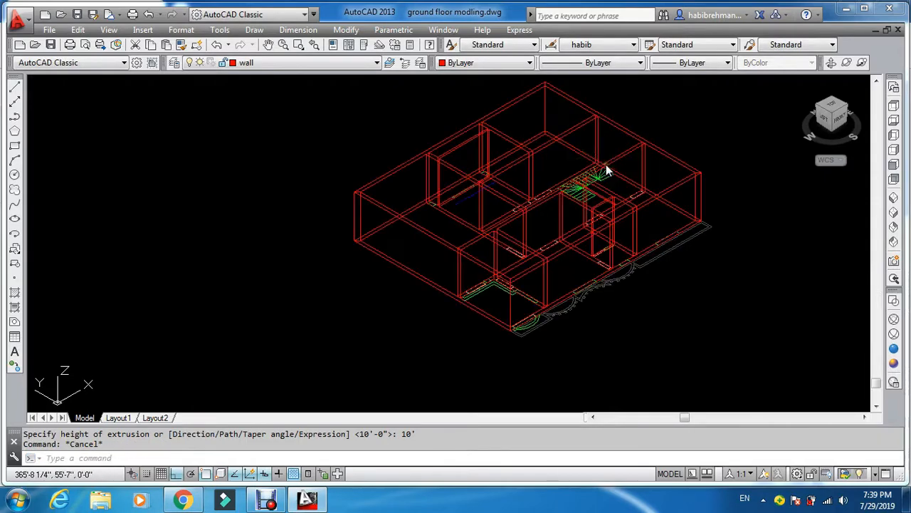
scroll(606, 168, "up", 2)
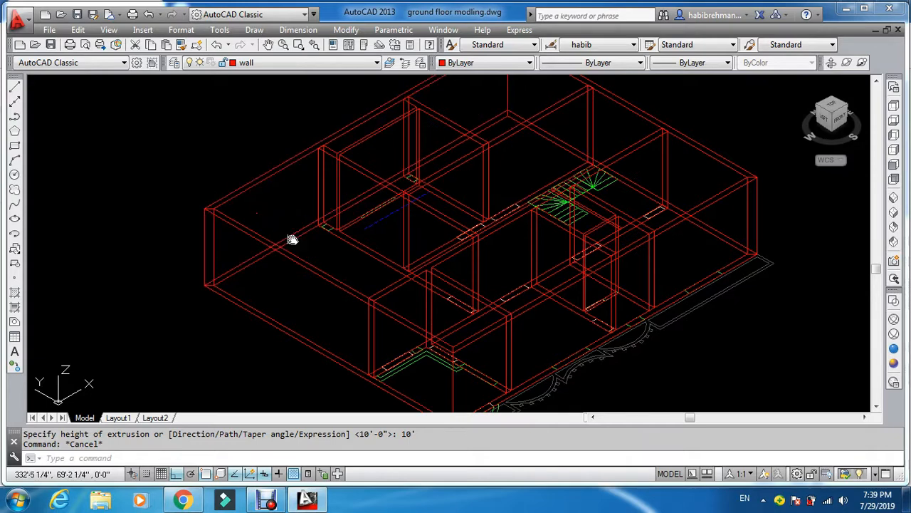
middle_click_drag(291, 238, 289, 285)
scroll(316, 235, "up", 2)
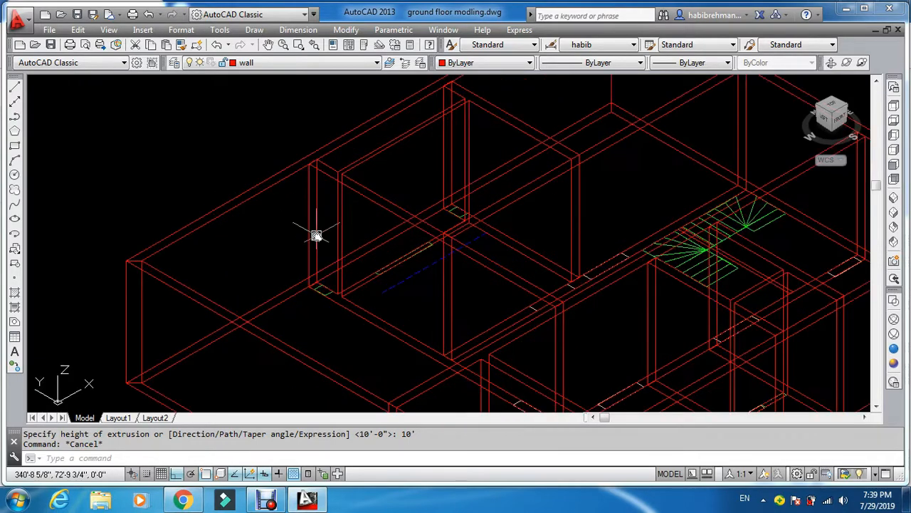
key("Return")
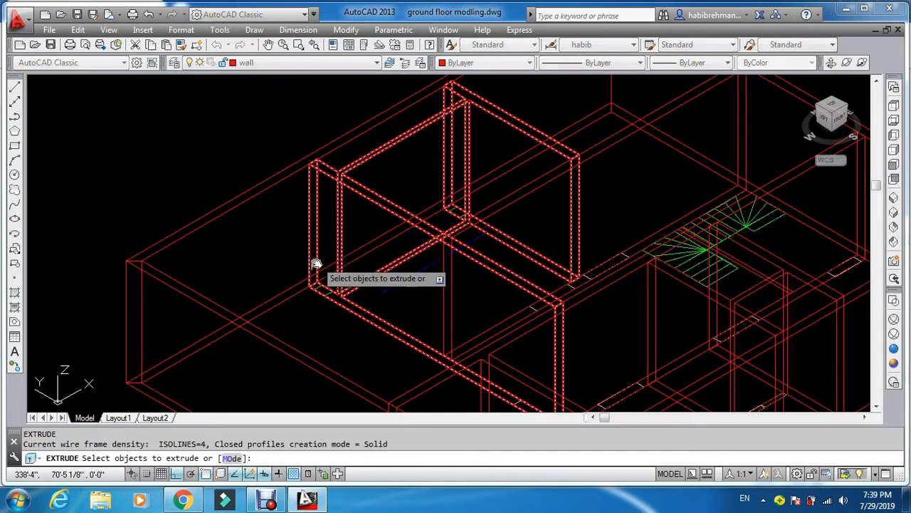
scroll(318, 278, "up", 4)
left_click(362, 308)
scroll(362, 308, "down", 6)
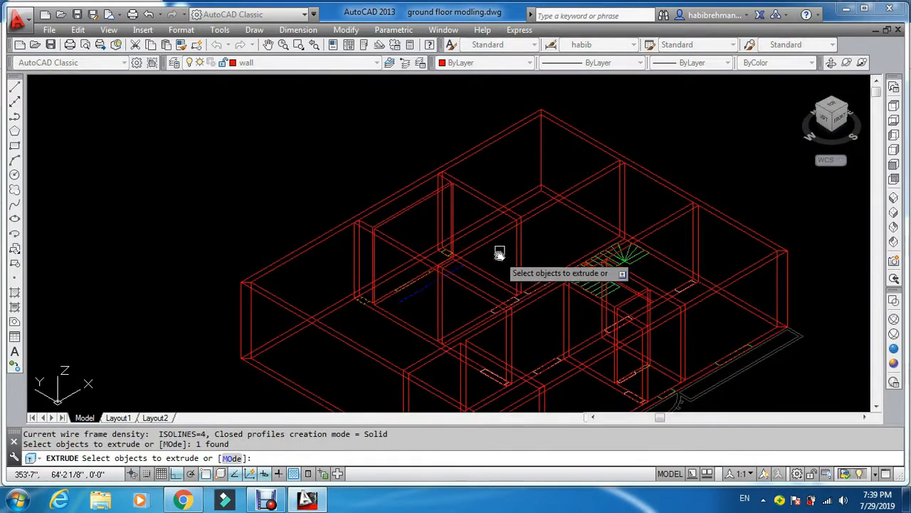
scroll(498, 255, "up", 4)
scroll(242, 318, "up", 2)
left_click(199, 312)
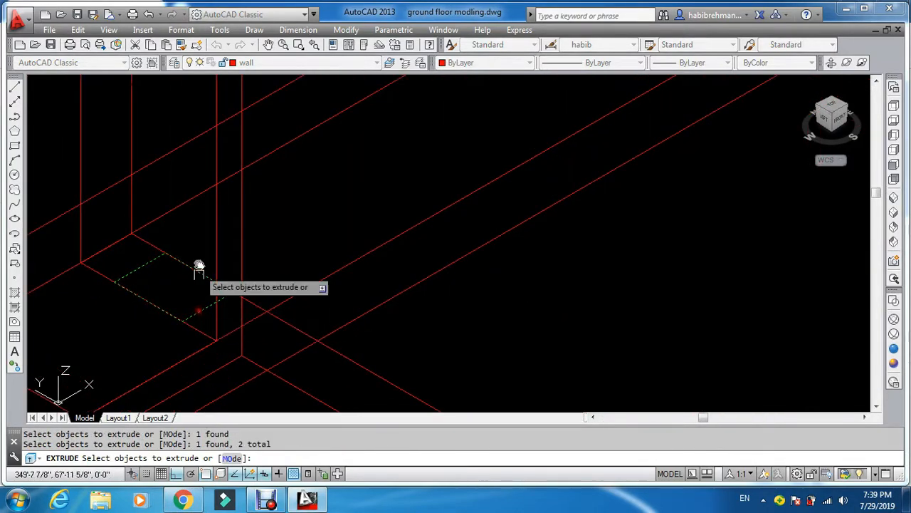
scroll(201, 230, "down", 4)
scroll(343, 278, "down", 4)
scroll(423, 254, "up", 3)
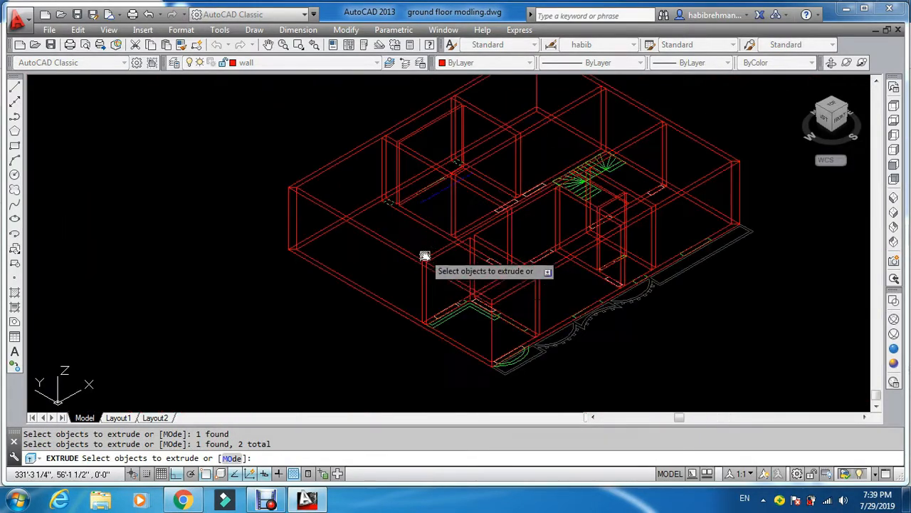
scroll(427, 316, "up", 3)
scroll(441, 328, "up", 3)
scroll(439, 316, "down", 3)
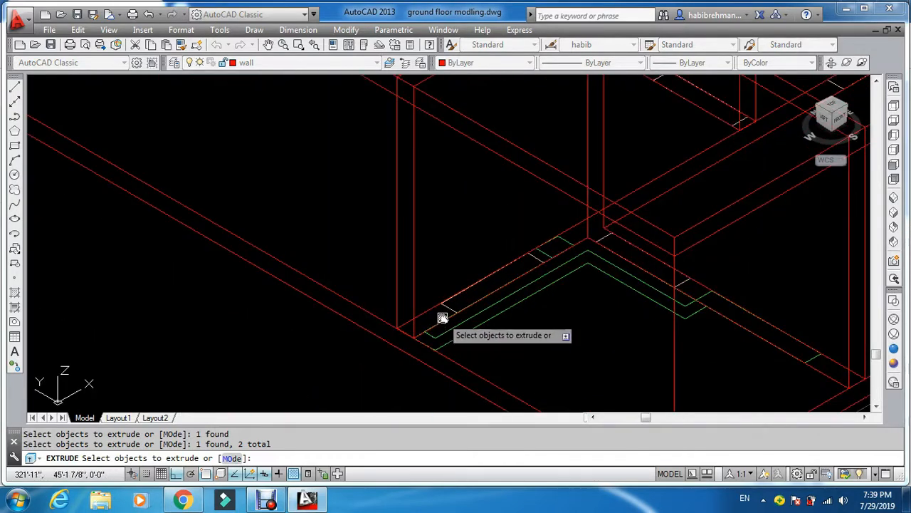
scroll(499, 299, "up", 1)
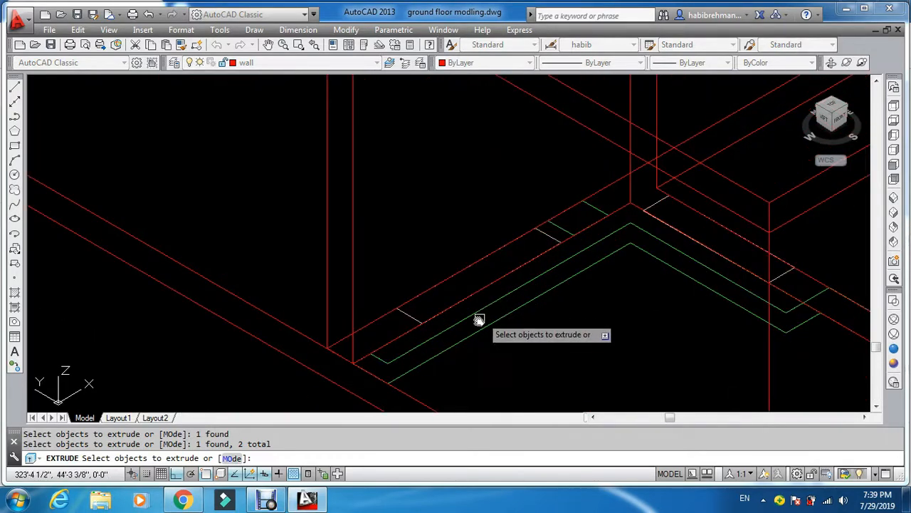
left_click(565, 230)
scroll(565, 230, "down", 1)
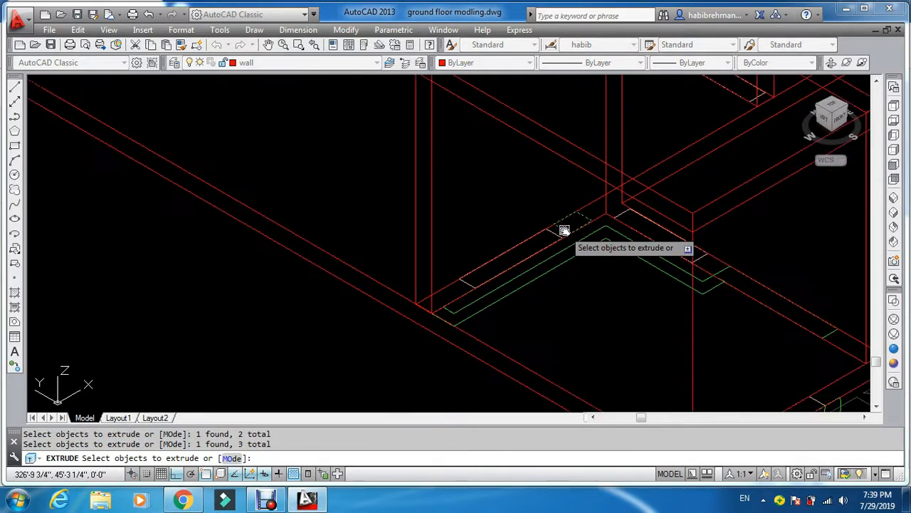
key("Return")
scroll(564, 199, "down", 4)
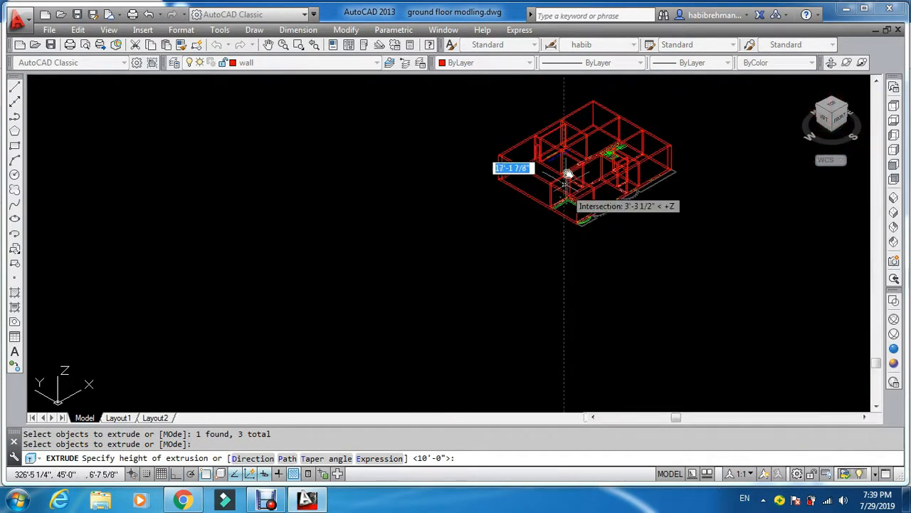
type("6")
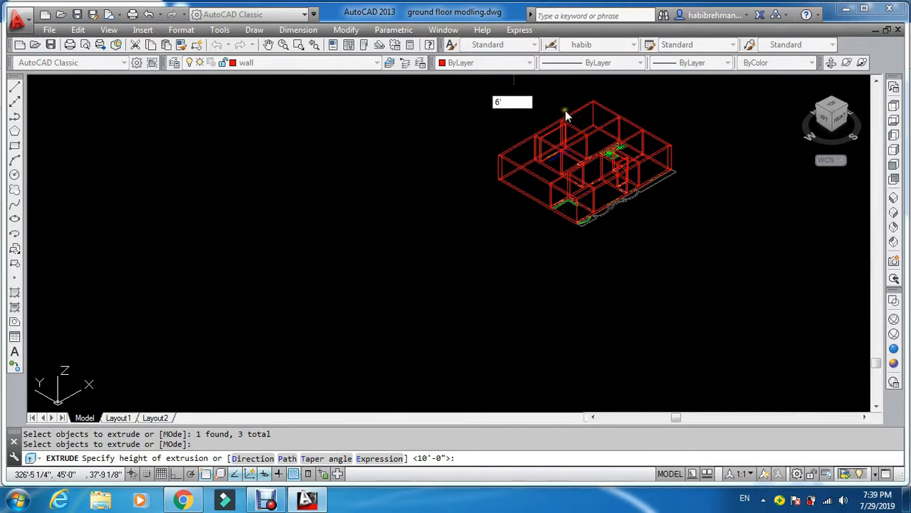
type("'")
key("Return")
key("Escape")
key("Escape")
Move the three extruded window blocks straight up by 1', using a bottom corner as the base point
key("Return")
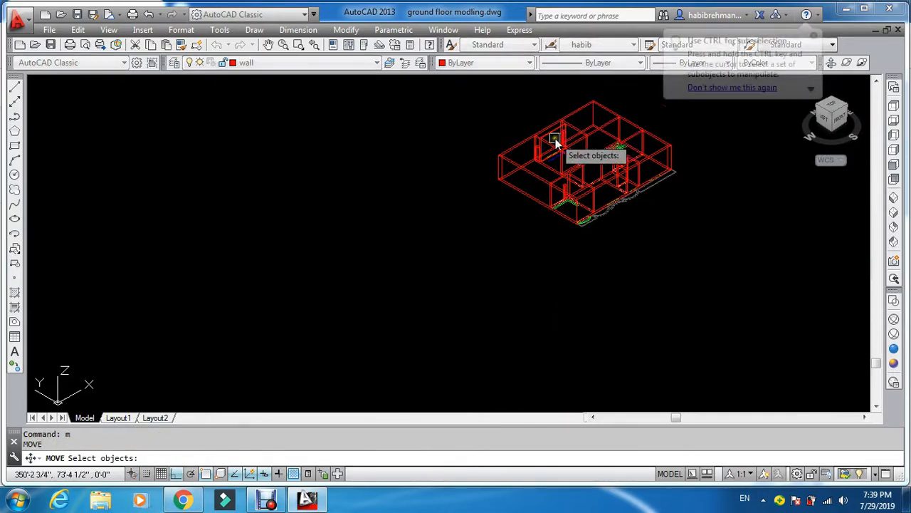
scroll(553, 138, "up", 4)
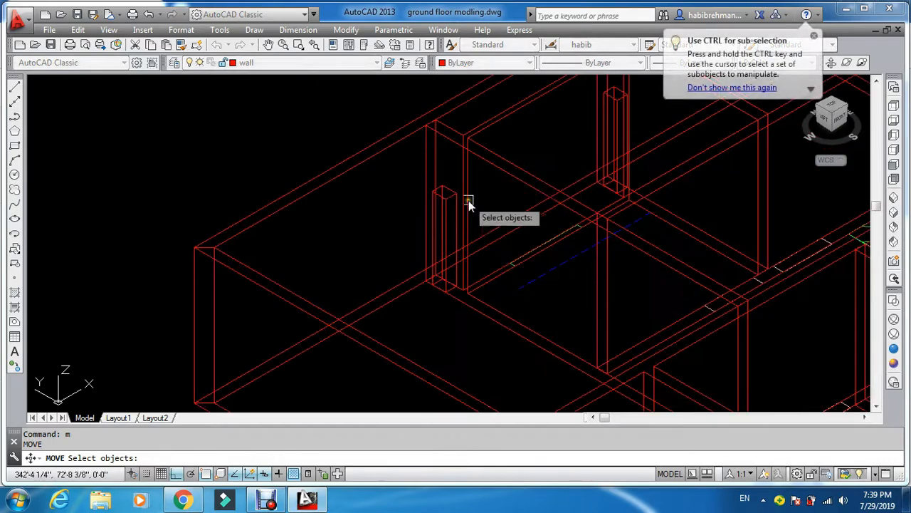
left_click(614, 102)
scroll(603, 154, "down", 4)
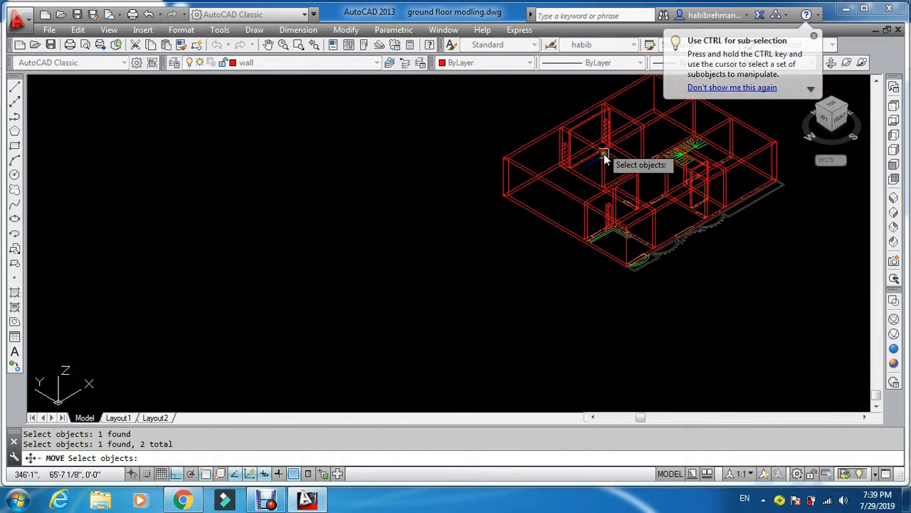
scroll(610, 224, "up", 6)
left_click(586, 168)
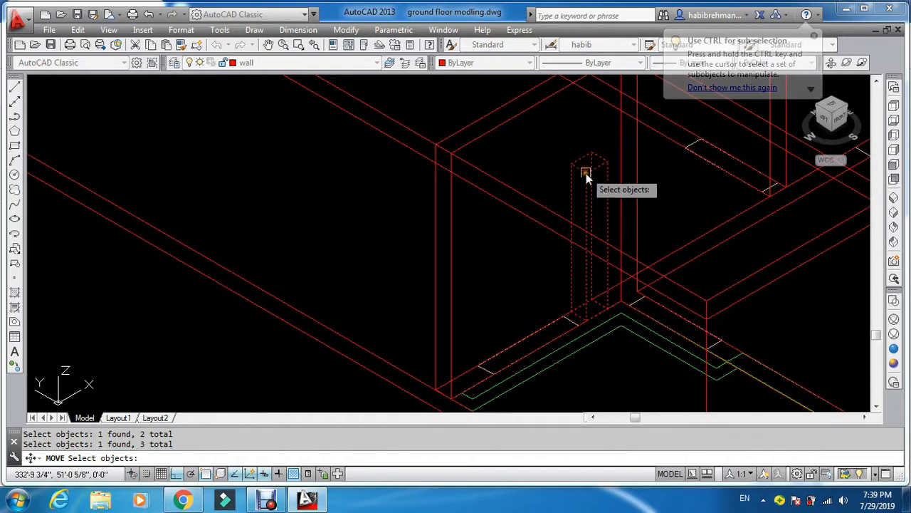
key("Return")
scroll(588, 325, "up", 5)
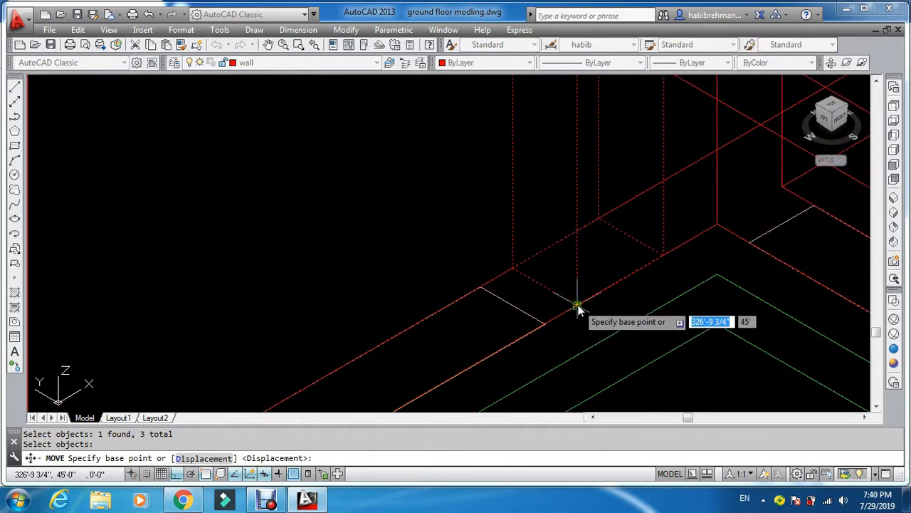
left_click(577, 305)
scroll(577, 305, "down", 4)
scroll(576, 217, "up", 5)
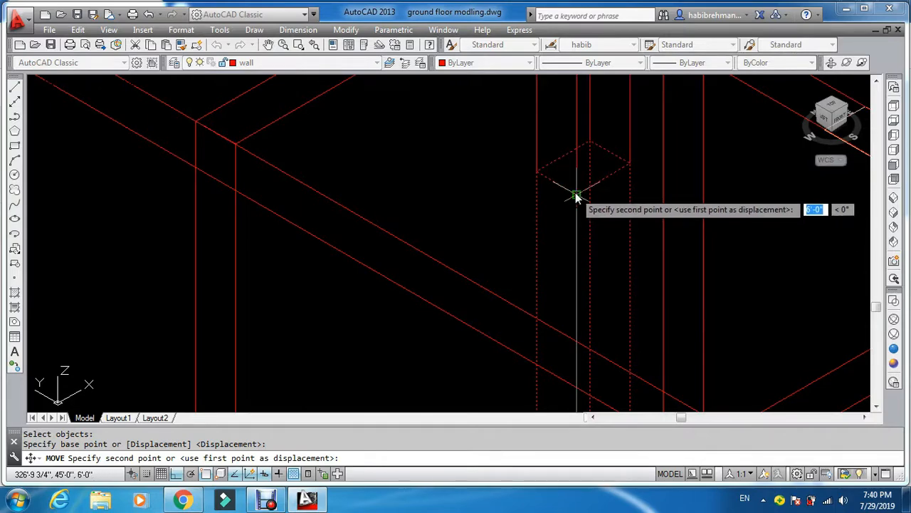
type("1'")
key("Return")
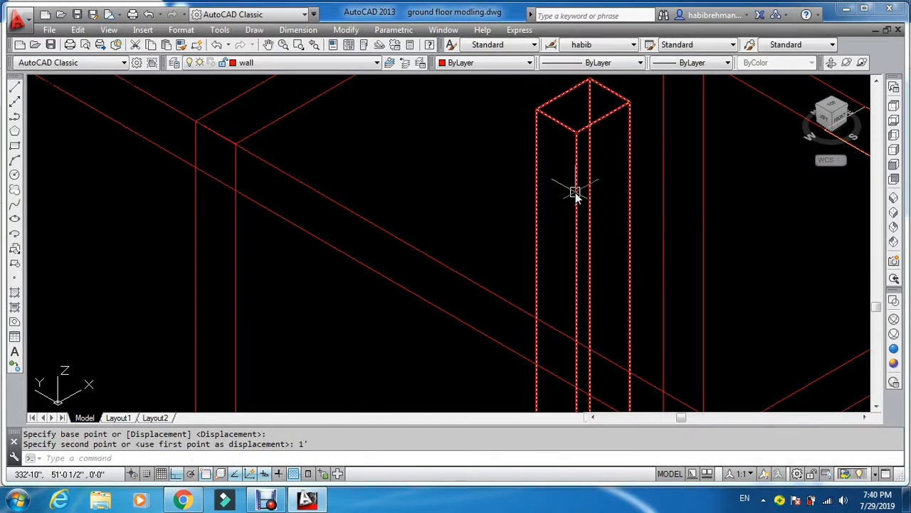
key("Escape")
key("Escape")
scroll(575, 198, "down", 6)
type("co")
key("Return")
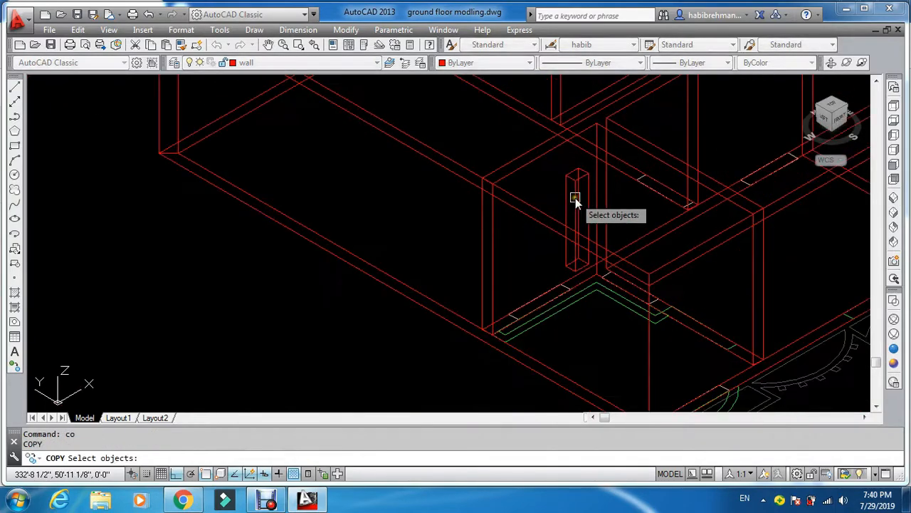
key("Escape")
key("Escape")
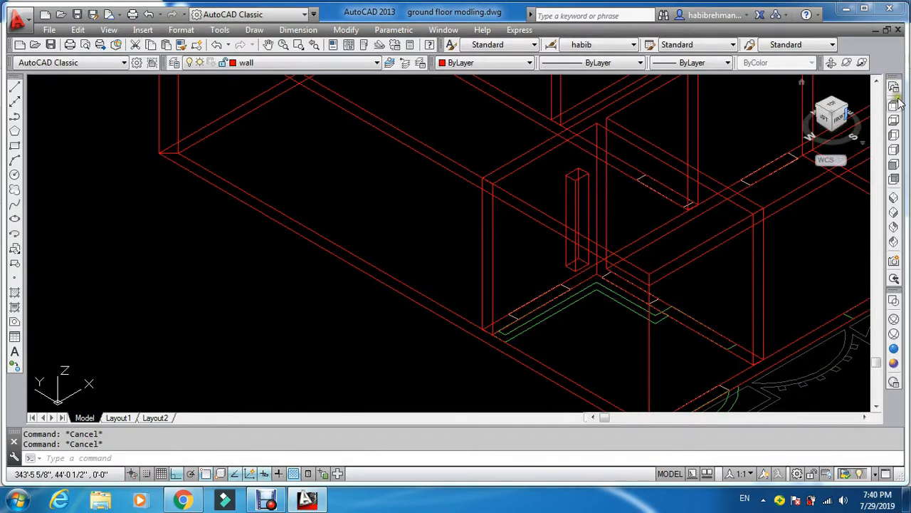
In top view, mirror the window block near the L-shaped counter's corner about the wall segment's midpoint to its opposite end, keeping the original
left_click(899, 104)
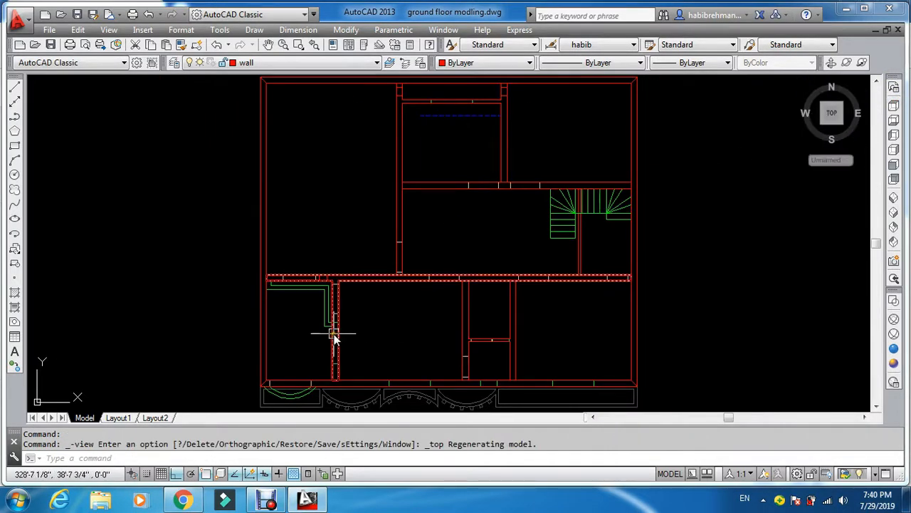
key("Return")
scroll(332, 329, "up", 5)
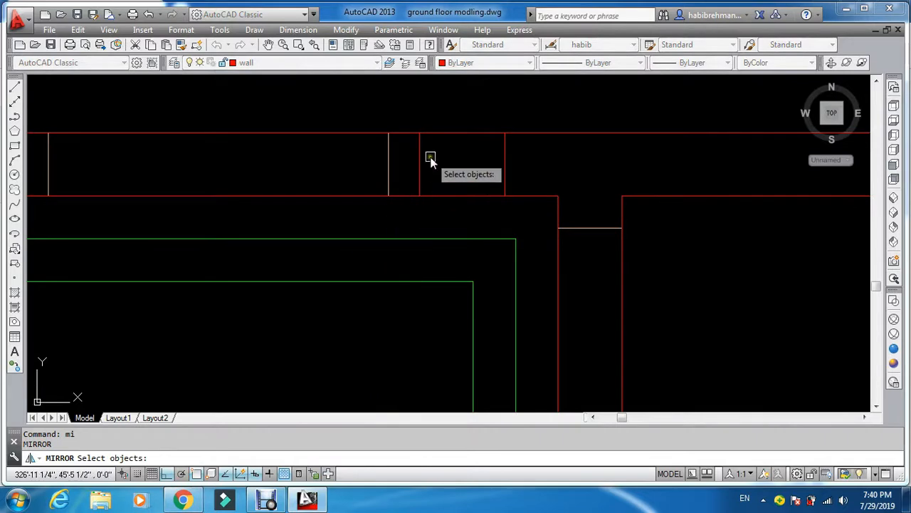
scroll(413, 187, "down", 5)
key("Return")
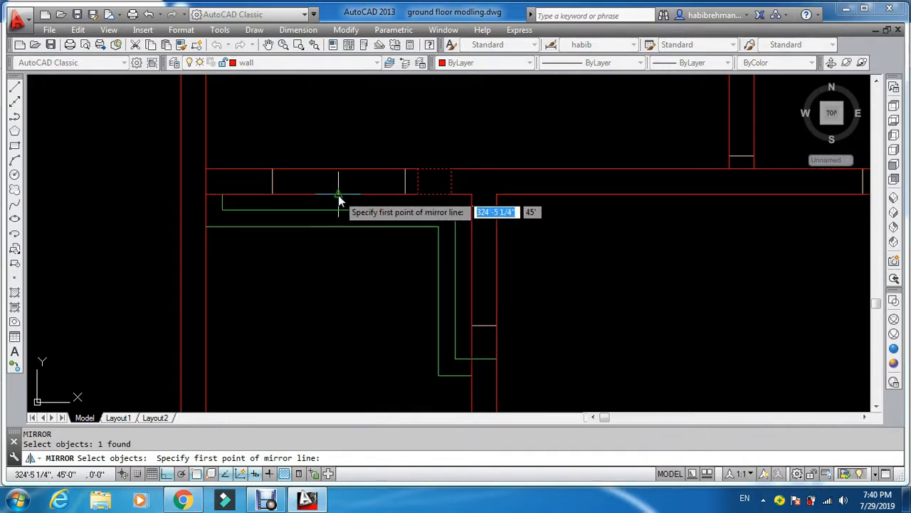
left_click(338, 195)
left_click(338, 137)
key("Return")
key("Escape")
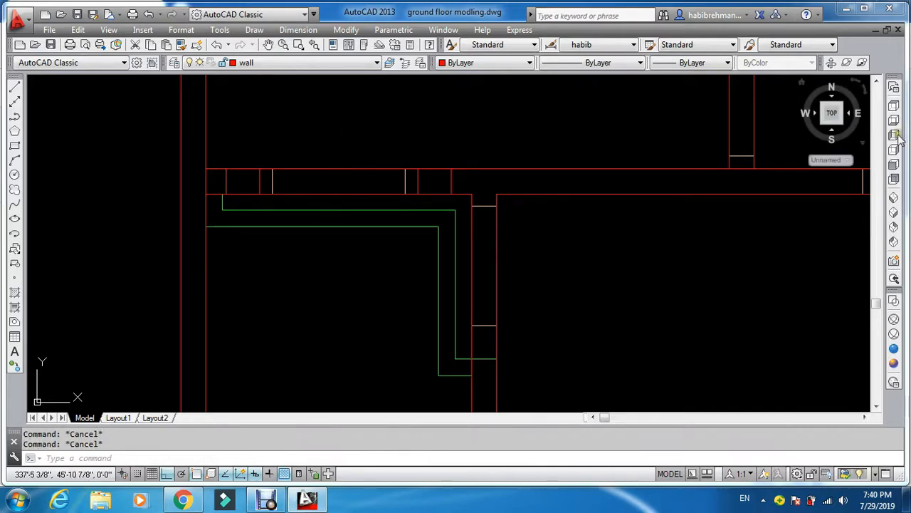
In southwest isometric view, extrude the nine white door rectangles in the interior walls to a height of 7'
left_click(894, 200)
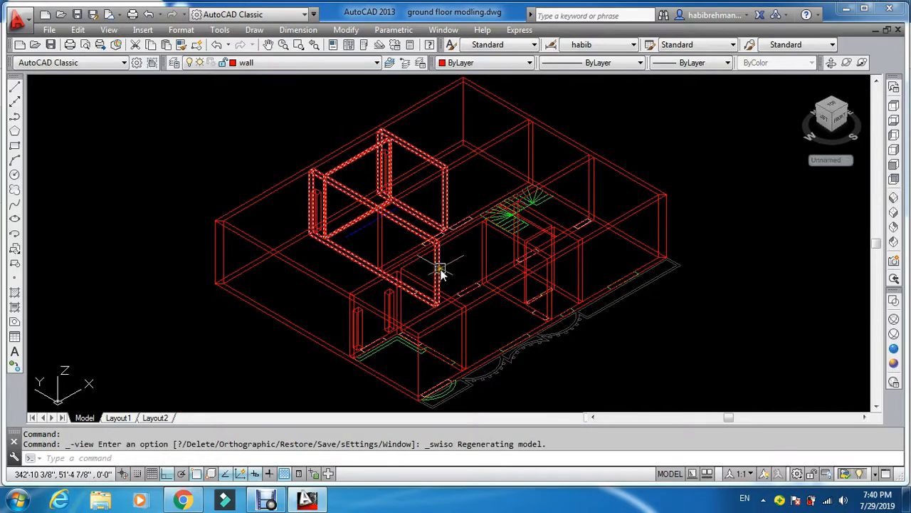
scroll(439, 264, "down", 4)
scroll(439, 239, "up", 4)
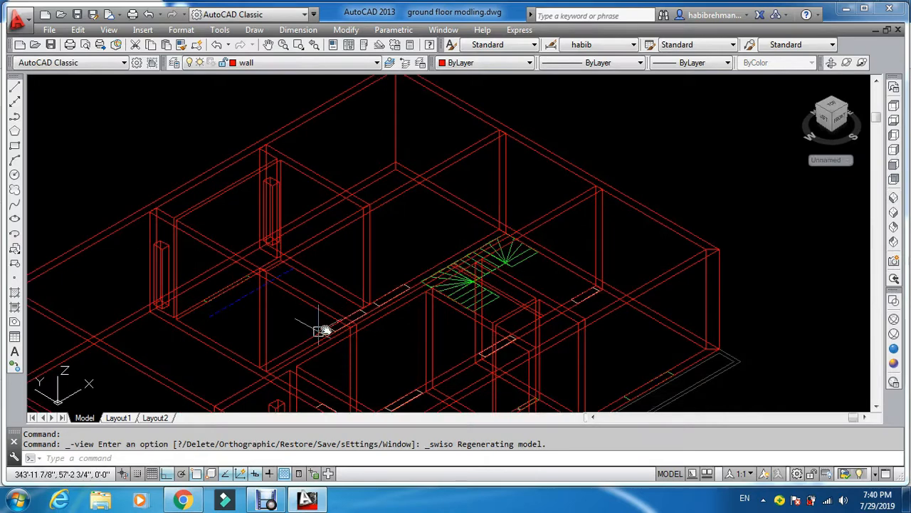
key("Escape")
key("Escape")
type("ex")
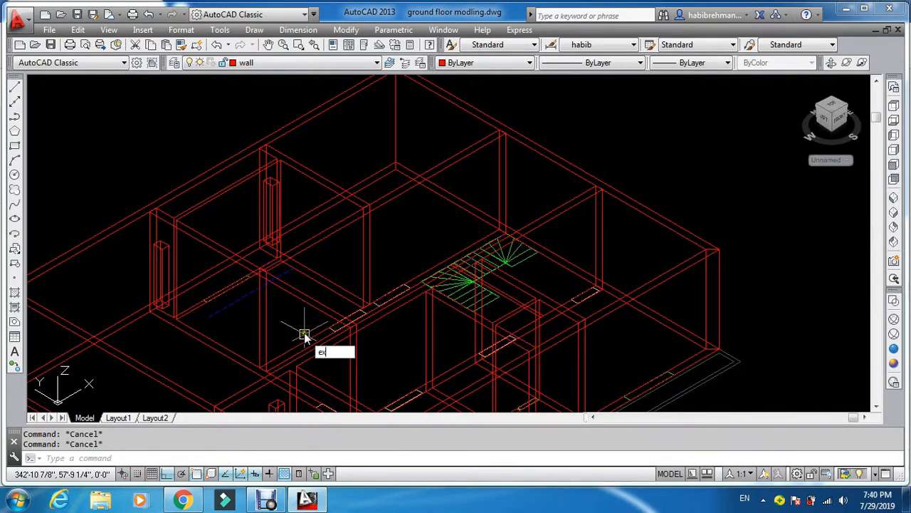
type("t")
key("Return")
scroll(333, 330, "up", 6)
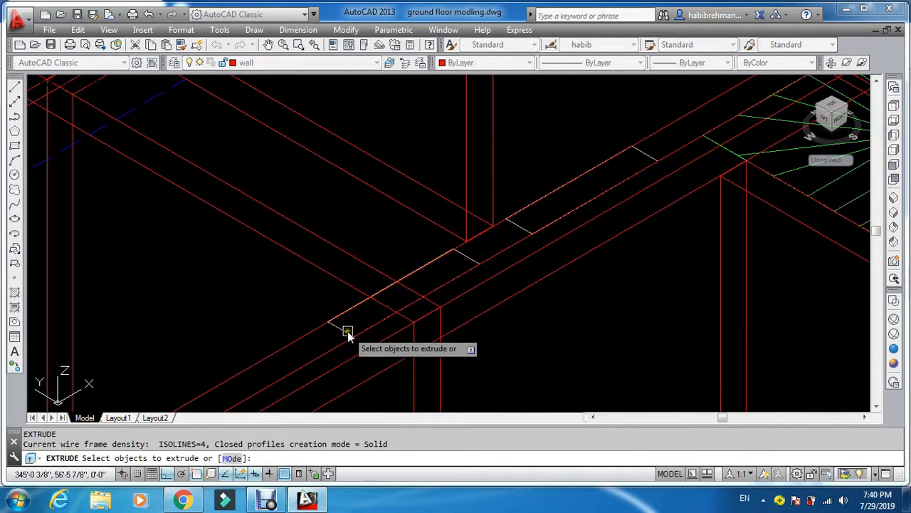
left_click(348, 333)
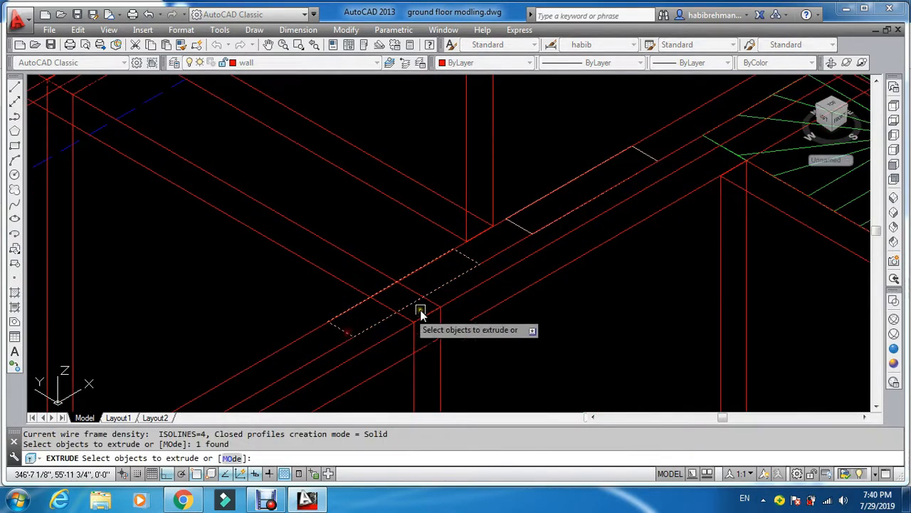
left_click(525, 230)
scroll(525, 230, "down", 6)
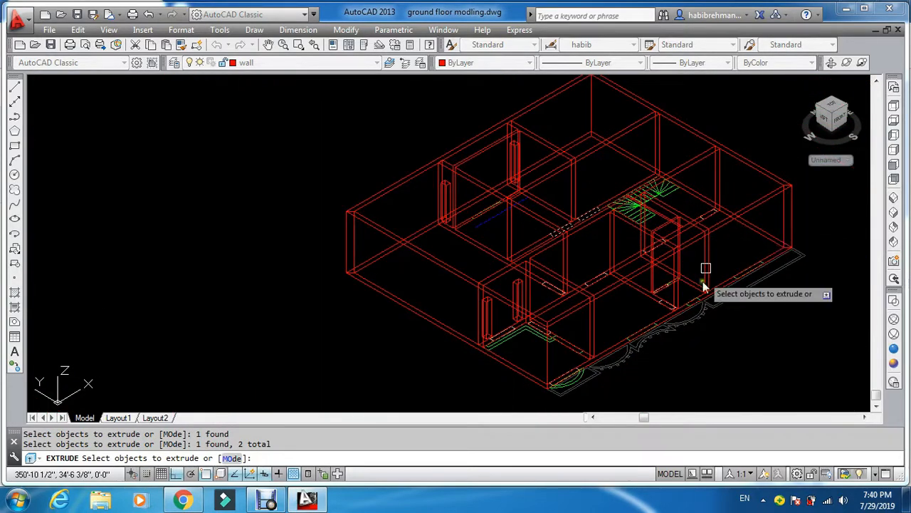
scroll(671, 259, "up", 6)
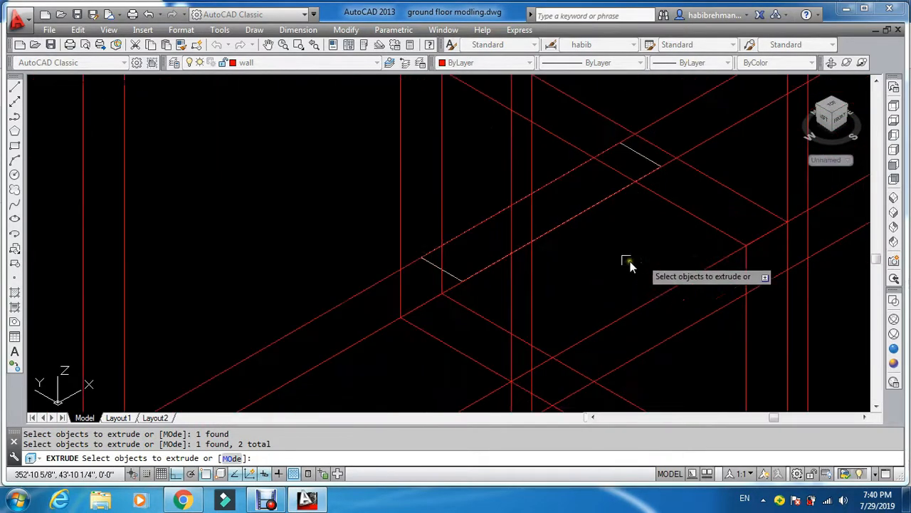
left_click(453, 275)
scroll(453, 200, "down", 3)
scroll(356, 270, "up", 3)
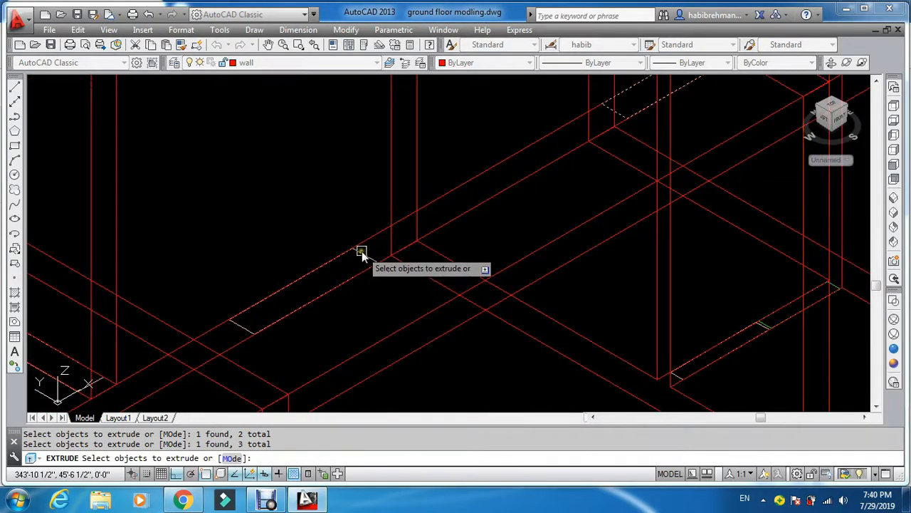
left_click(362, 251)
scroll(362, 239, "down", 3)
scroll(190, 254, "up", 3)
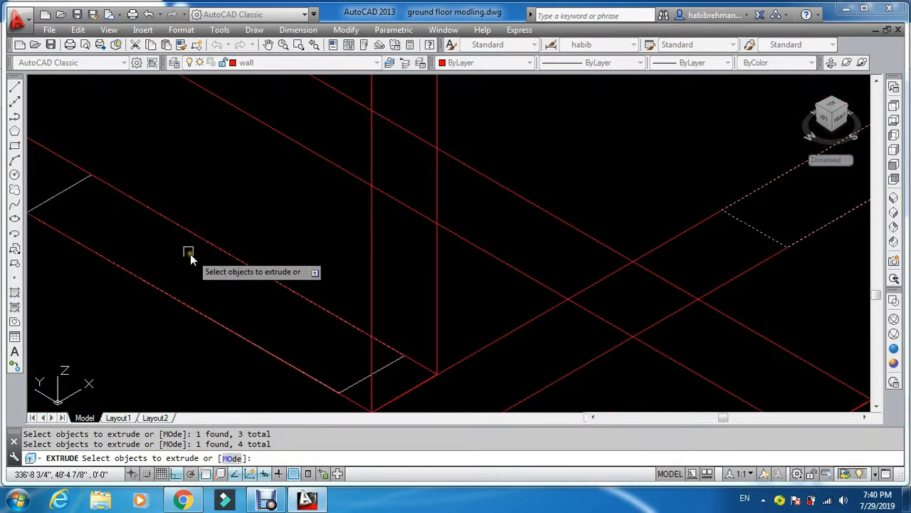
scroll(80, 189, "down", 3)
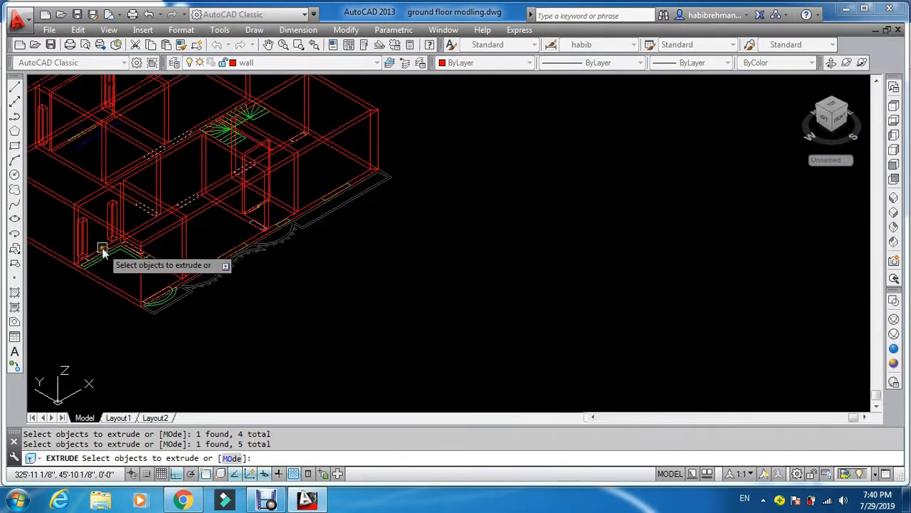
scroll(102, 254, "up", 3)
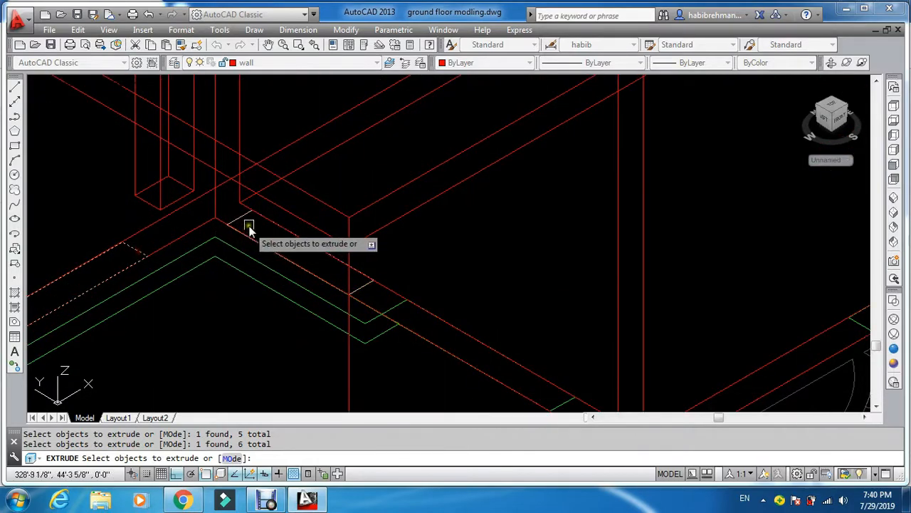
left_click(240, 224)
scroll(245, 235, "down", 3)
scroll(374, 196, "up", 4)
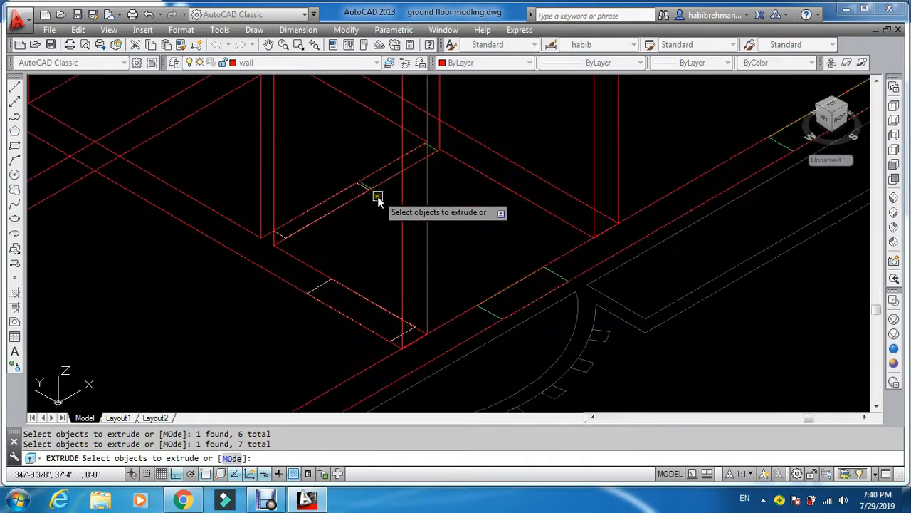
scroll(359, 190, "up", 3)
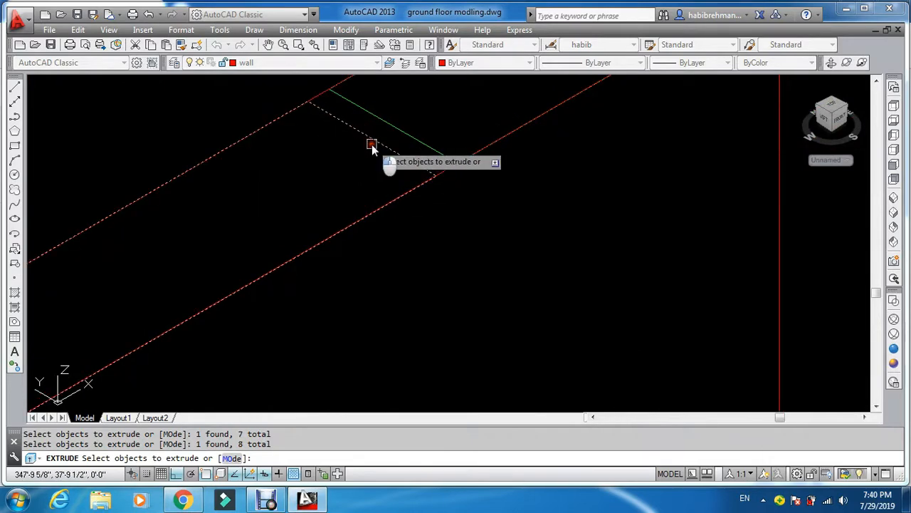
scroll(370, 152, "down", 3)
scroll(338, 244, "up", 3)
left_click(324, 242)
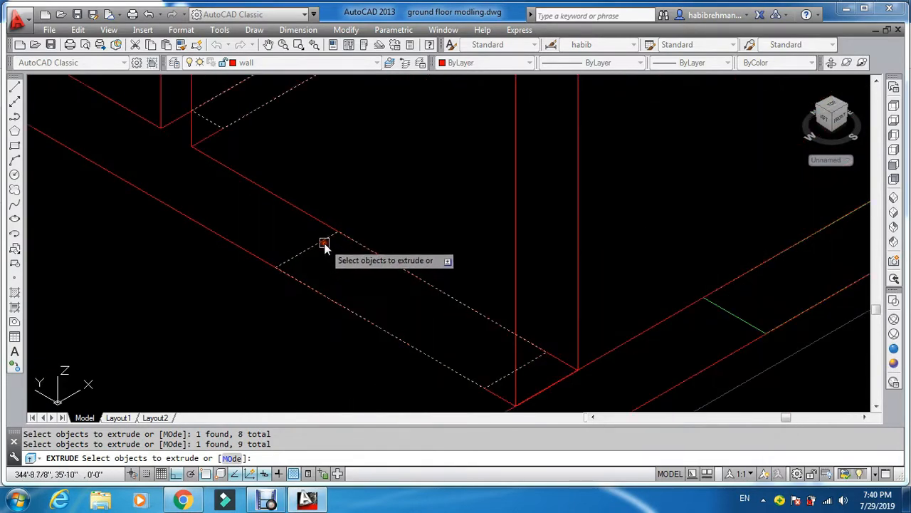
scroll(332, 253, "down", 5)
scroll(262, 215, "up", 4)
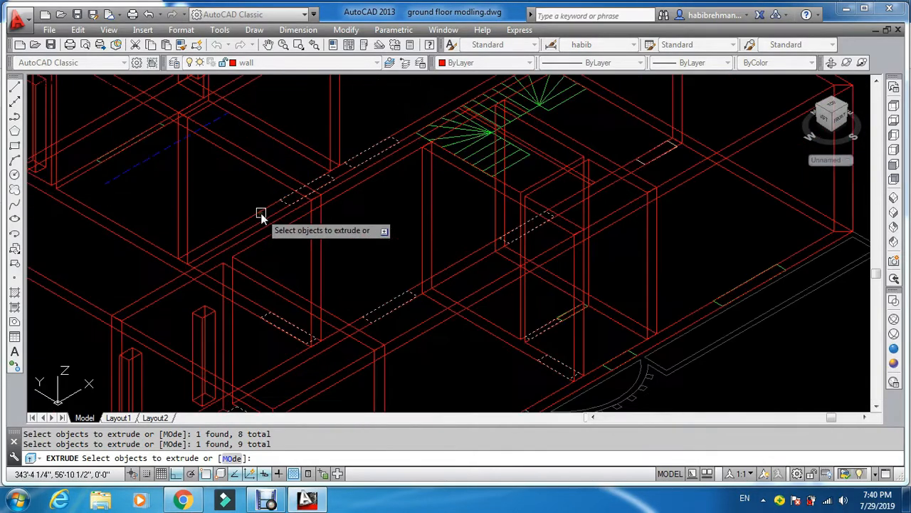
scroll(281, 244, "down", 5)
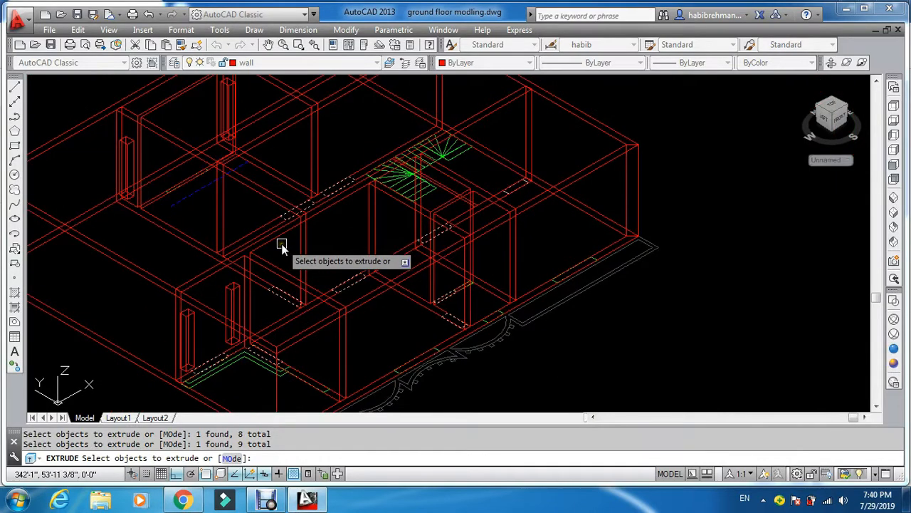
key("Return")
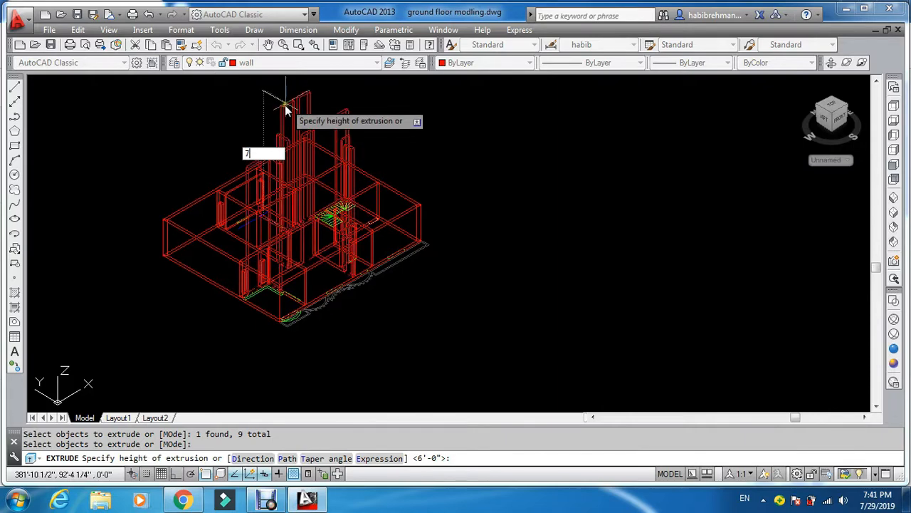
key("Escape")
key("Escape")
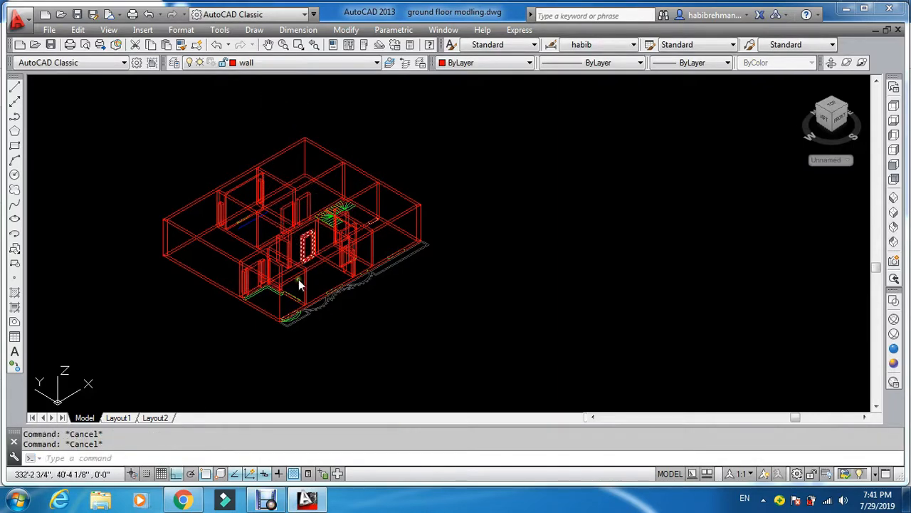
Extrude four green window rectangles 5': the middle and far ones in the front wall, the counter room's side one, and the rear room's
scroll(286, 324, "up", 5)
type("ex")
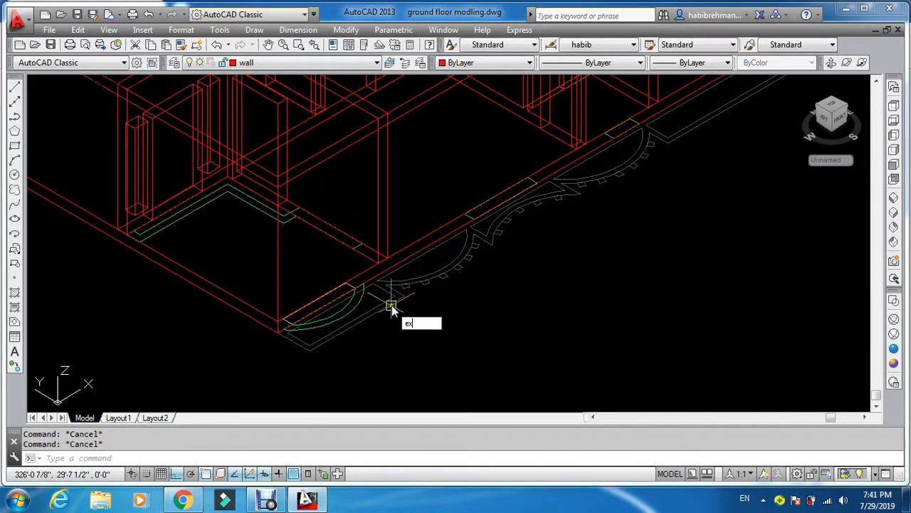
type("t")
key("Return")
scroll(392, 305, "down", 3)
scroll(479, 250, "up", 5)
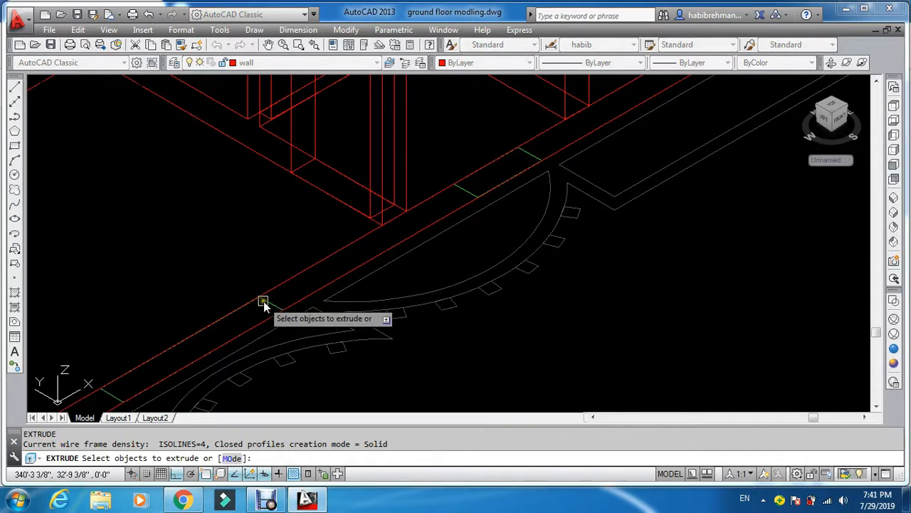
left_click(263, 301)
scroll(395, 241, "down", 3)
scroll(417, 193, "up", 5)
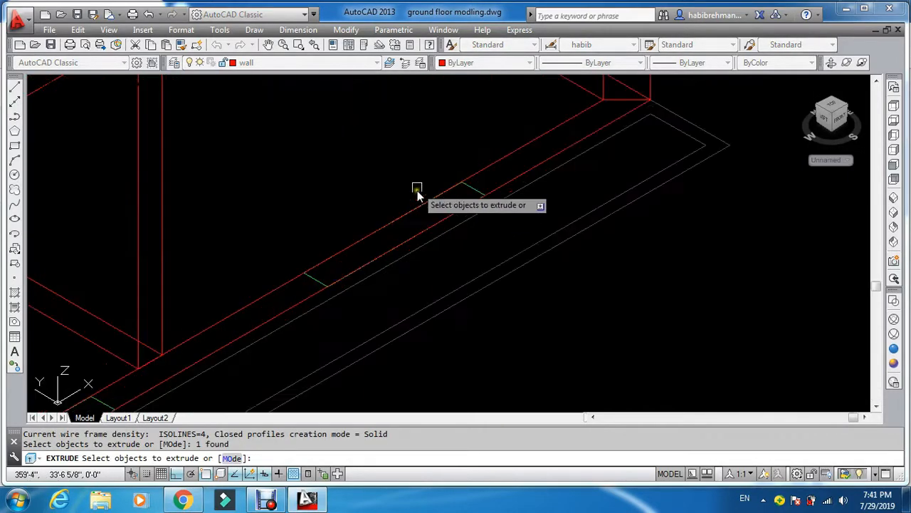
left_click(478, 187)
scroll(477, 187, "down", 3)
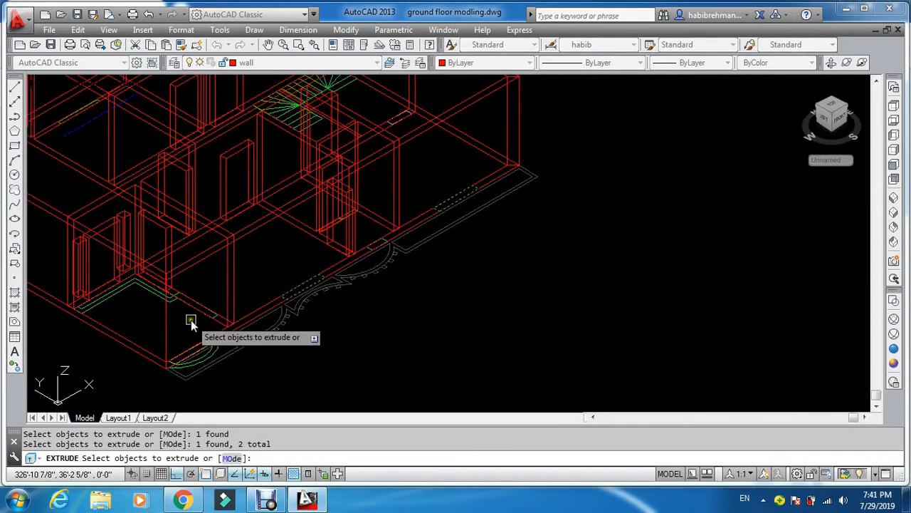
scroll(214, 313, "up", 5)
left_click(325, 292)
scroll(325, 300, "down", 3)
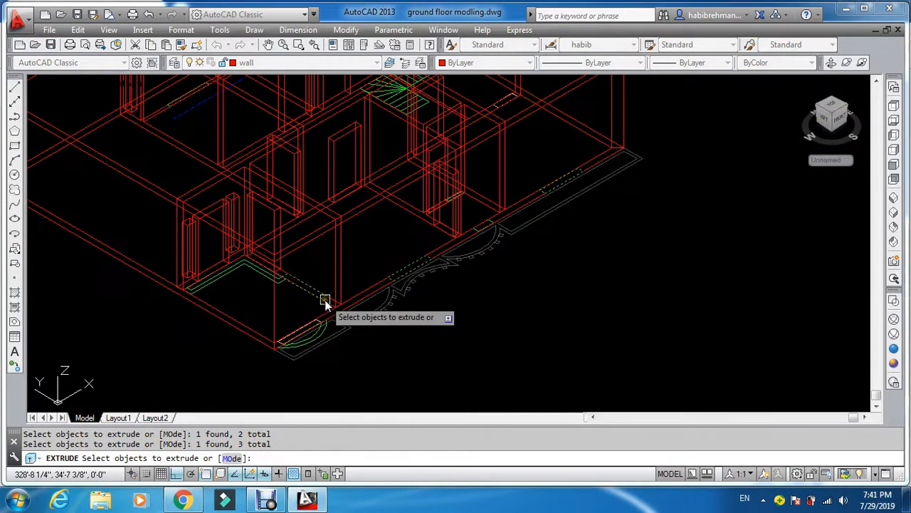
scroll(301, 295, "down", 3)
scroll(239, 195, "up", 6)
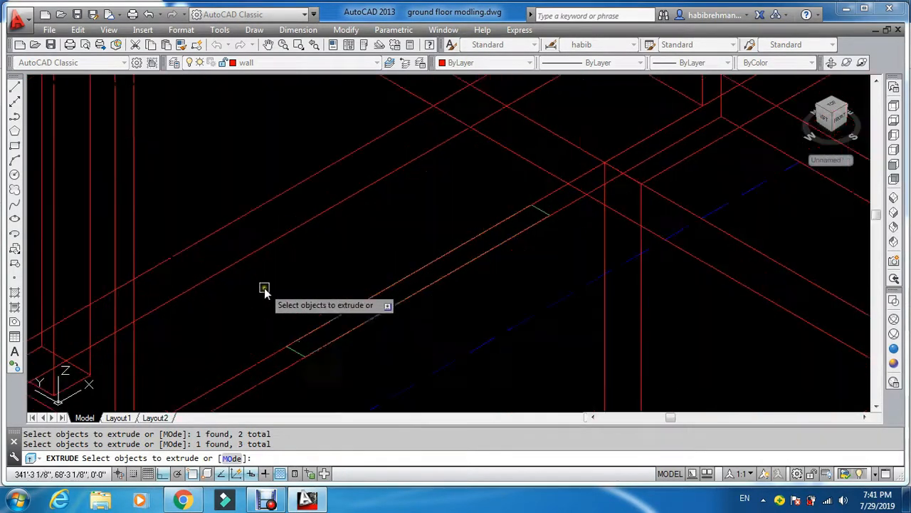
scroll(291, 346, "up", 4)
left_click(293, 354)
scroll(293, 341, "down", 4)
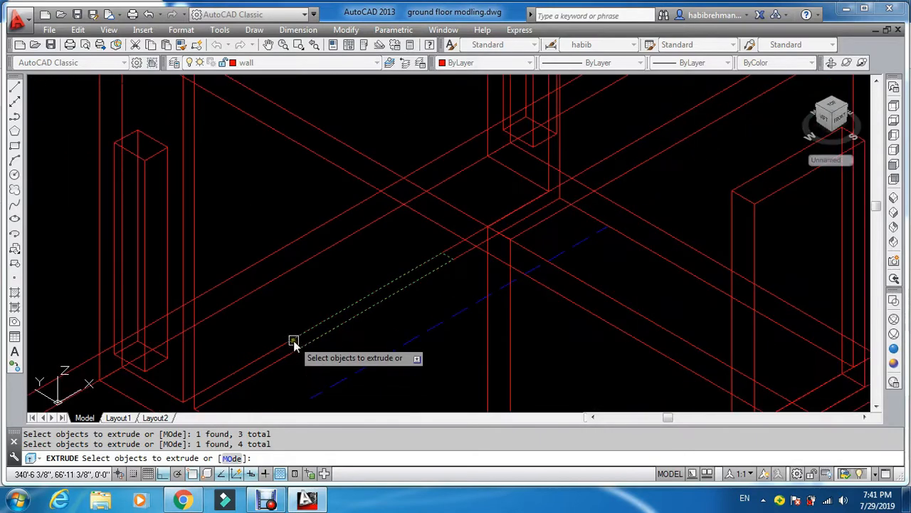
key("Return")
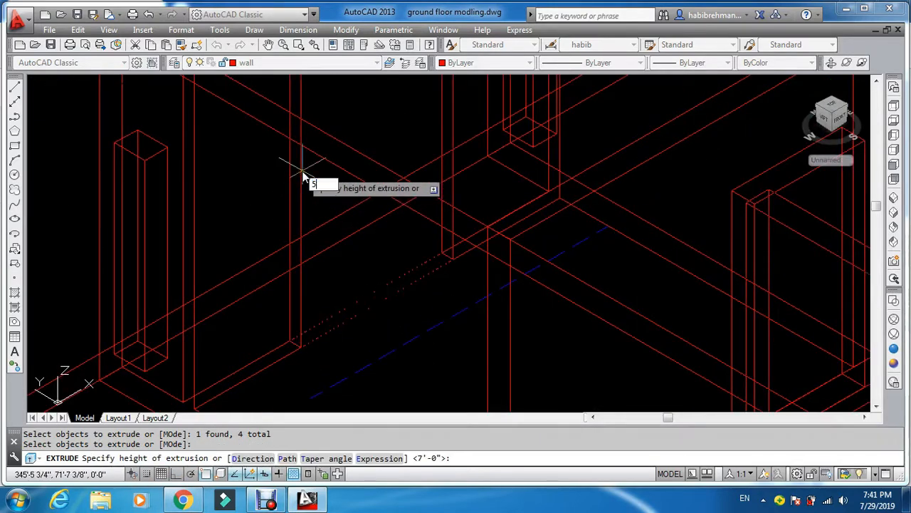
type("5'")
key("Return")
key("Escape")
key("Escape")
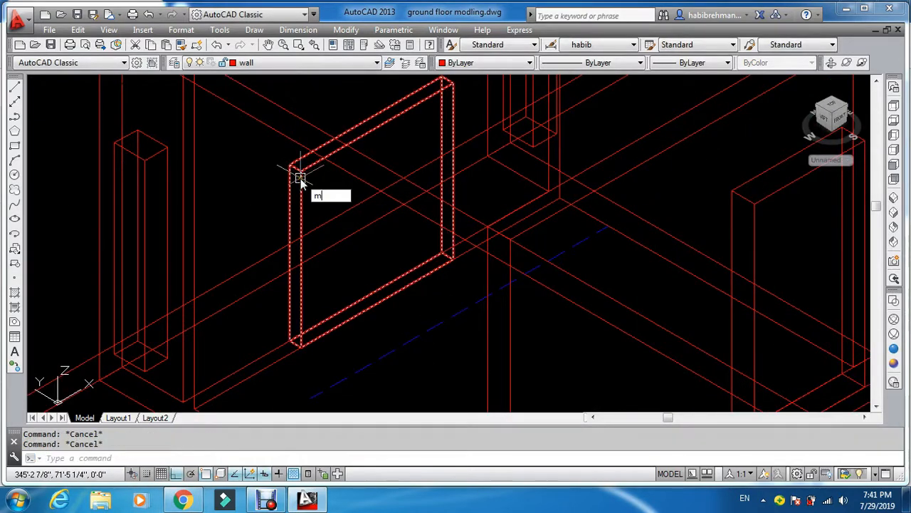
Move the four 5' window blocks in the front, counter room and rear room walls straight up by 2', using a bottom corner as base point
type("m")
key("Return")
left_click(300, 178)
scroll(304, 193, "down", 5)
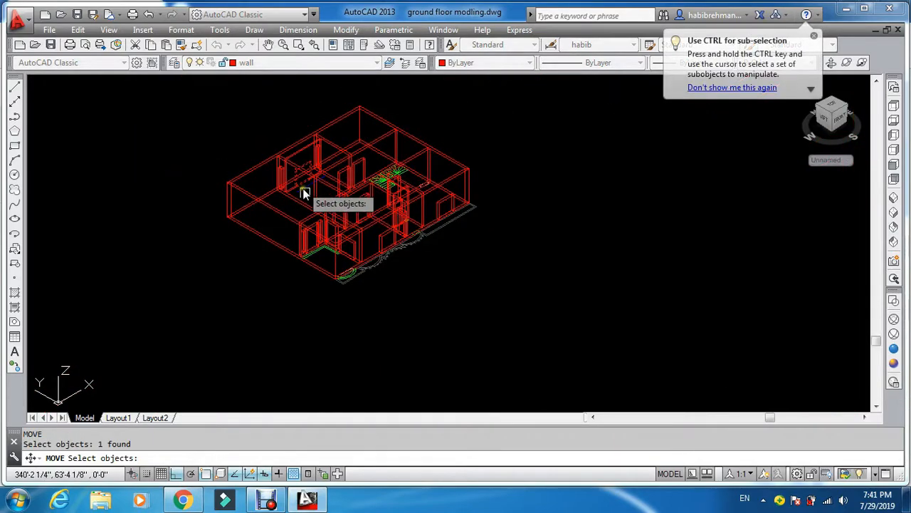
scroll(325, 249, "up", 8)
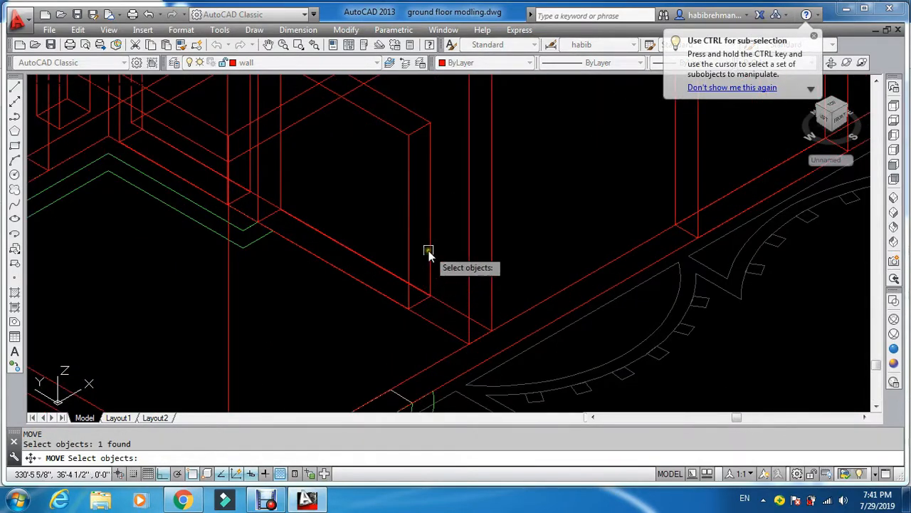
left_click(427, 248)
scroll(427, 247, "down", 5)
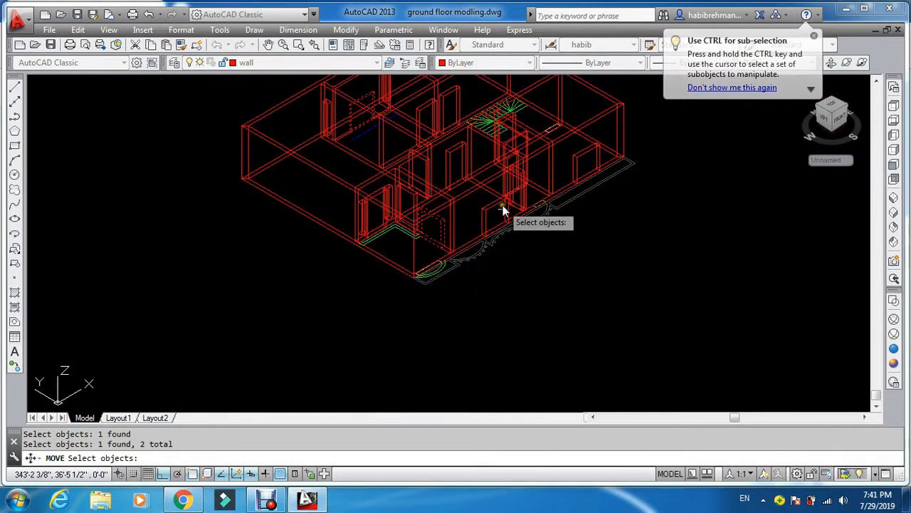
left_click(485, 203)
left_click(622, 130)
key("Return")
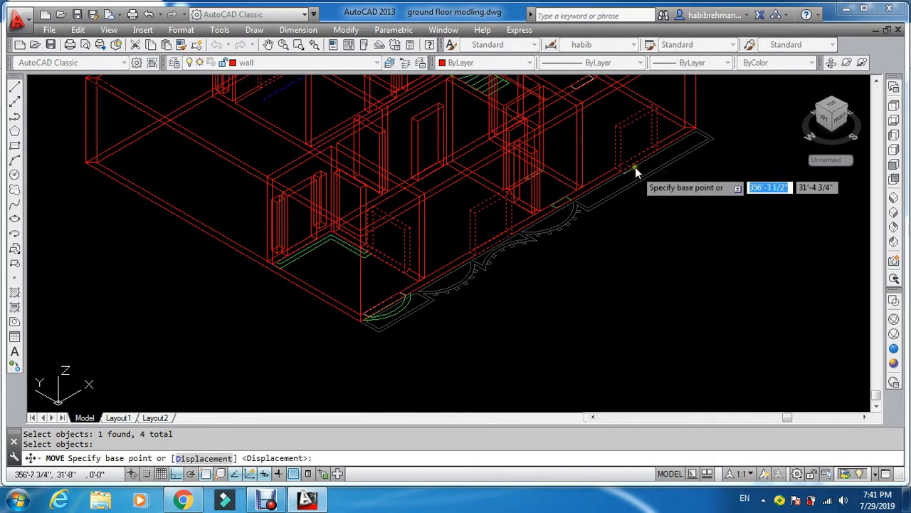
scroll(633, 171, "up", 6)
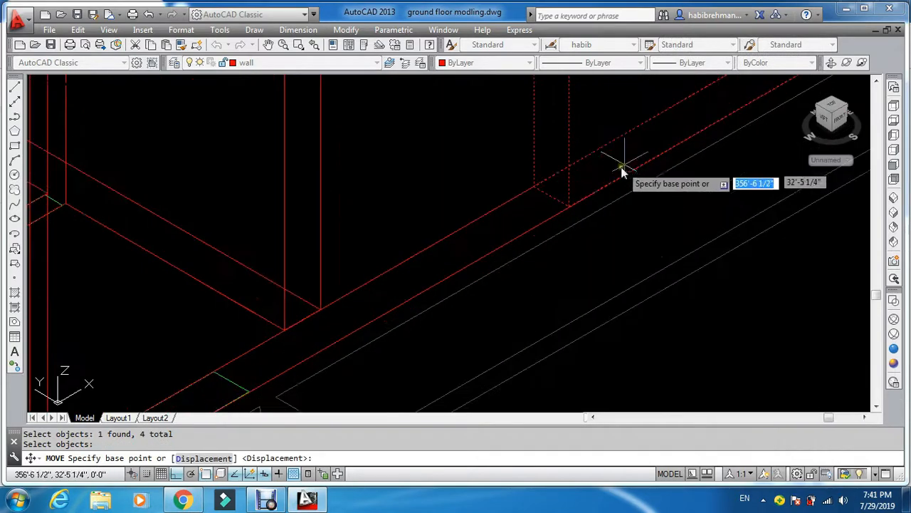
left_click(569, 208)
scroll(572, 211, "down", 4)
scroll(573, 170, "up", 5)
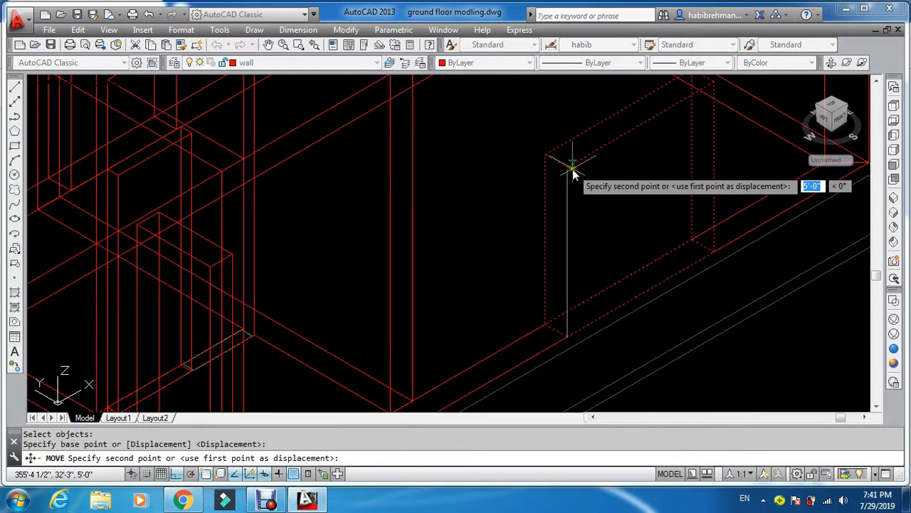
type("2'")
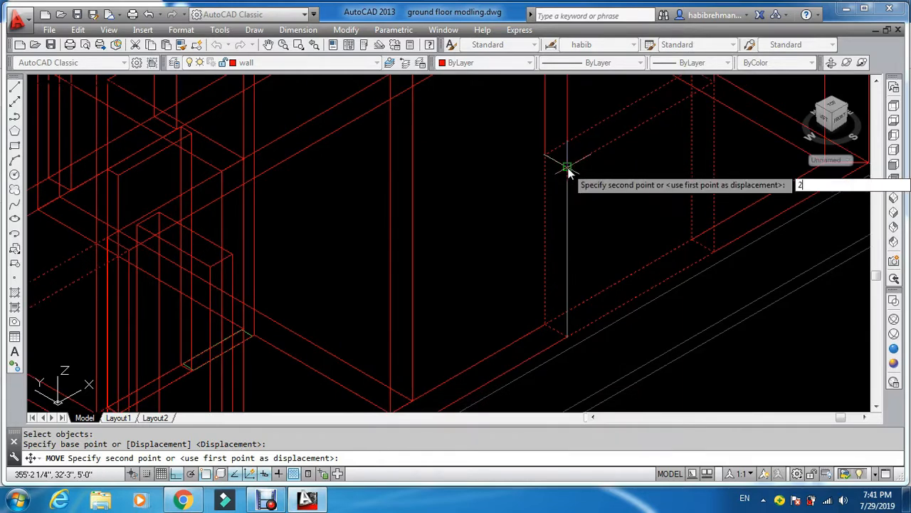
key("Return")
key("Escape")
scroll(562, 188, "down", 5)
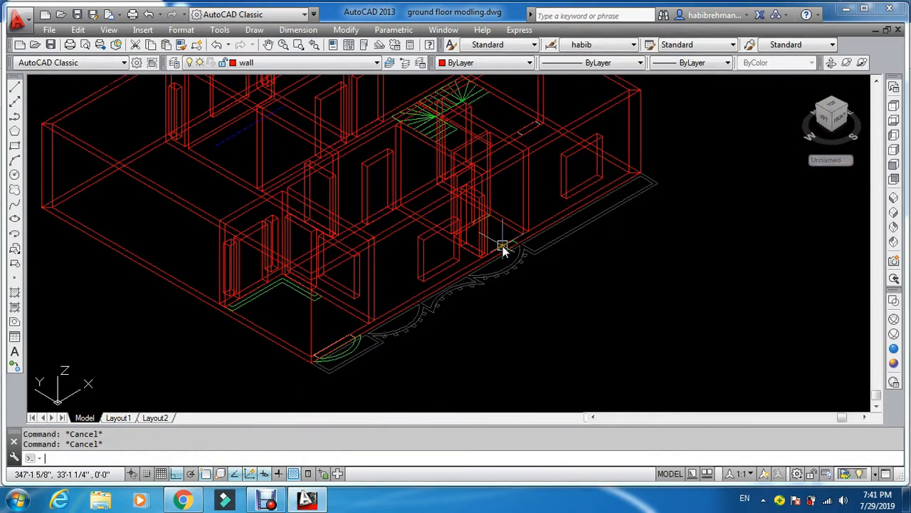
Extrude the small green opening rectangle in the front wall and the one in the interior wall behind it to a height of 1'
type("ext")
key("Return")
scroll(503, 245, "up", 5)
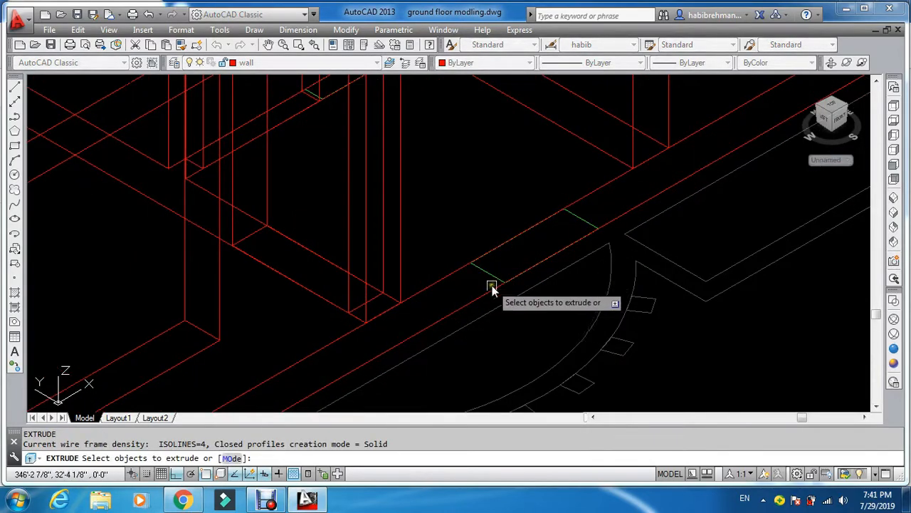
left_click(491, 276)
scroll(491, 276, "down", 3)
scroll(443, 224, "up", 6)
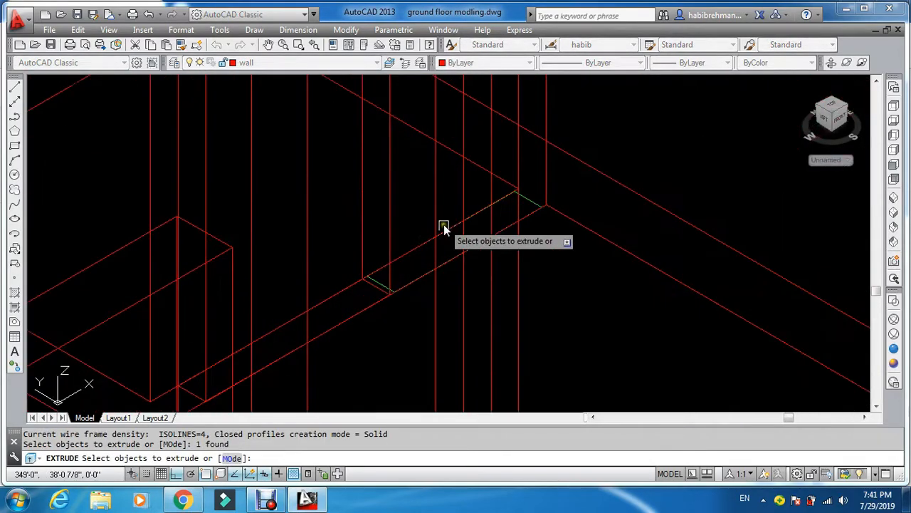
scroll(528, 191, "up", 6)
left_click(527, 223)
scroll(527, 190, "down", 8)
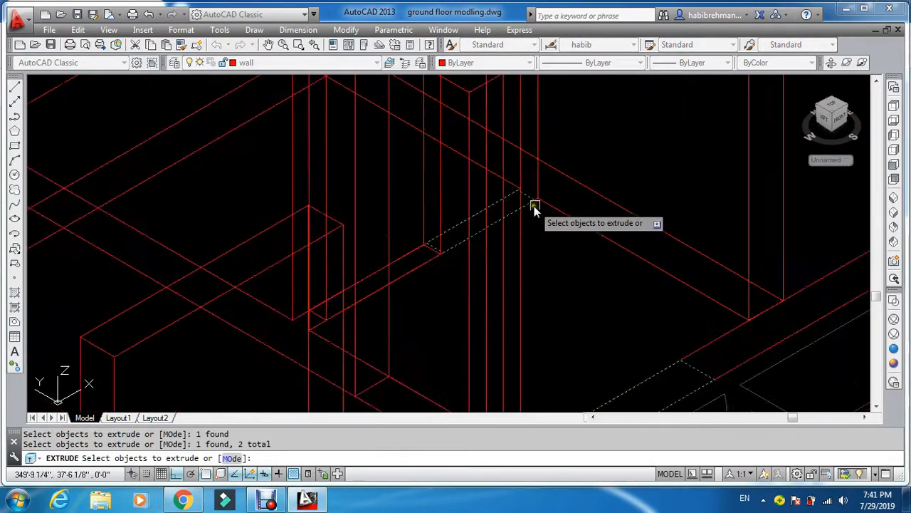
key("Return")
type("1")
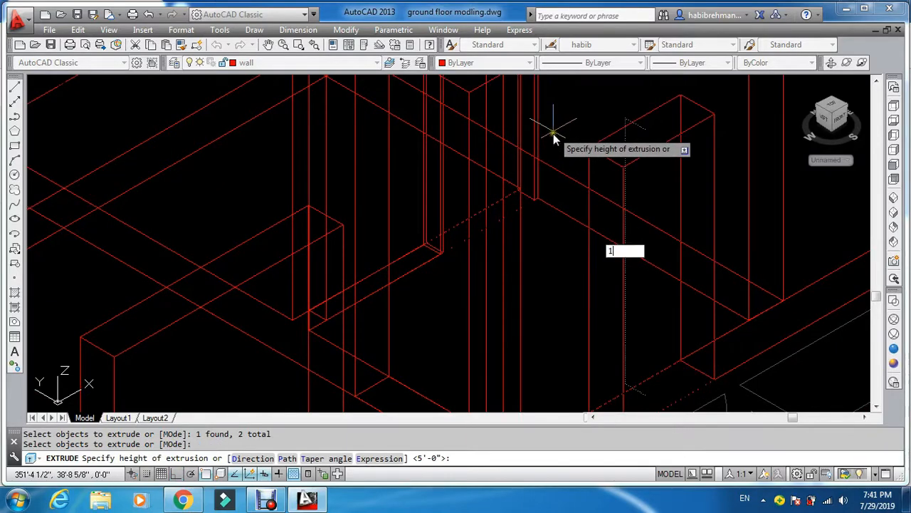
type("'")
key("Return")
key("Escape")
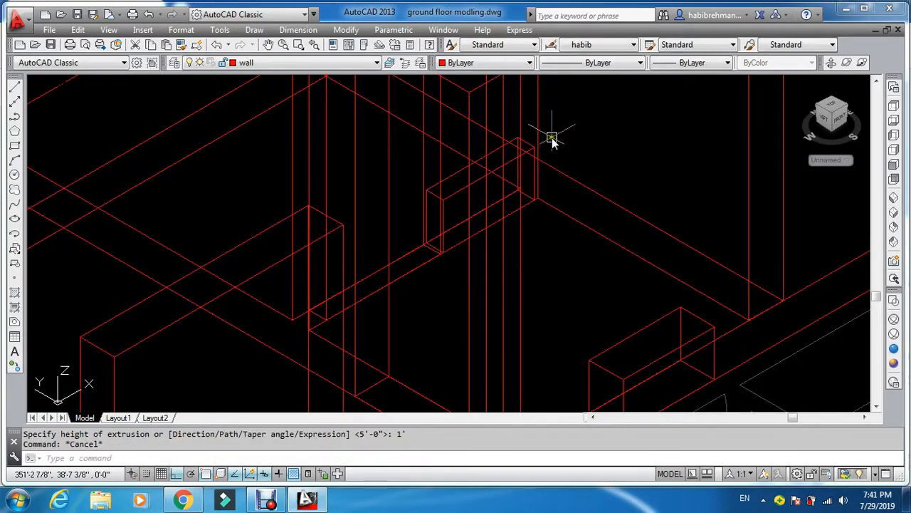
Move the two 1' high opening blocks straight up by 6', using the front block's bottom corner as the base point
type("m")
key("Return")
scroll(533, 149, "up", 4)
left_click(533, 147)
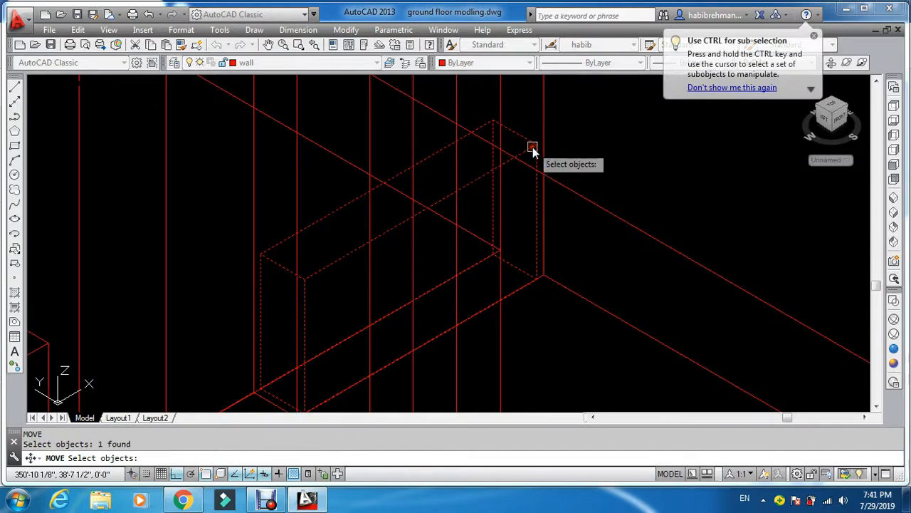
scroll(533, 146, "down", 3)
scroll(640, 302, "up", 2)
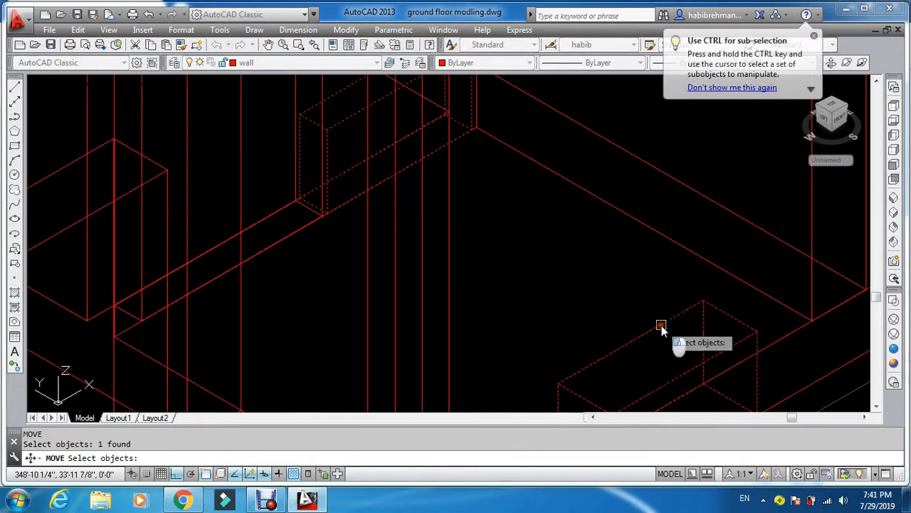
left_click(661, 325)
scroll(712, 214, "down", 2)
scroll(745, 262, "up", 4)
key("Return")
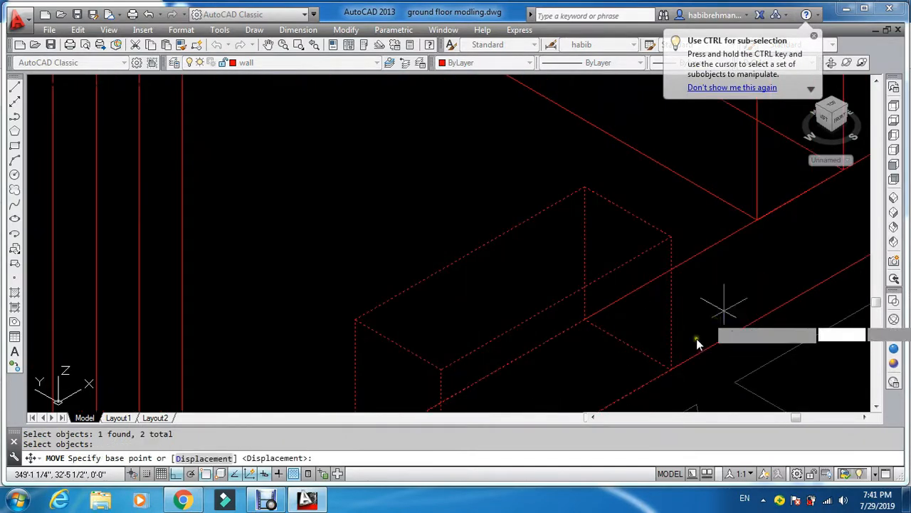
left_click(671, 368)
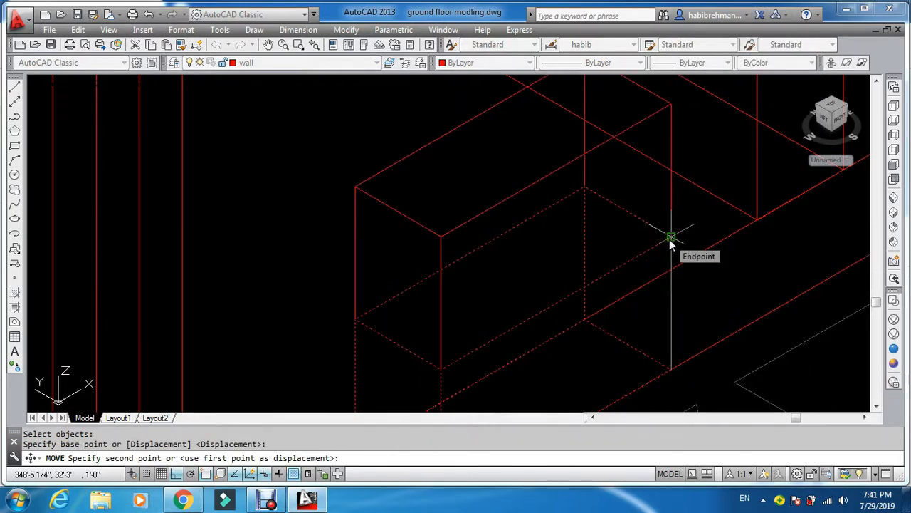
type("6'")
key("Return")
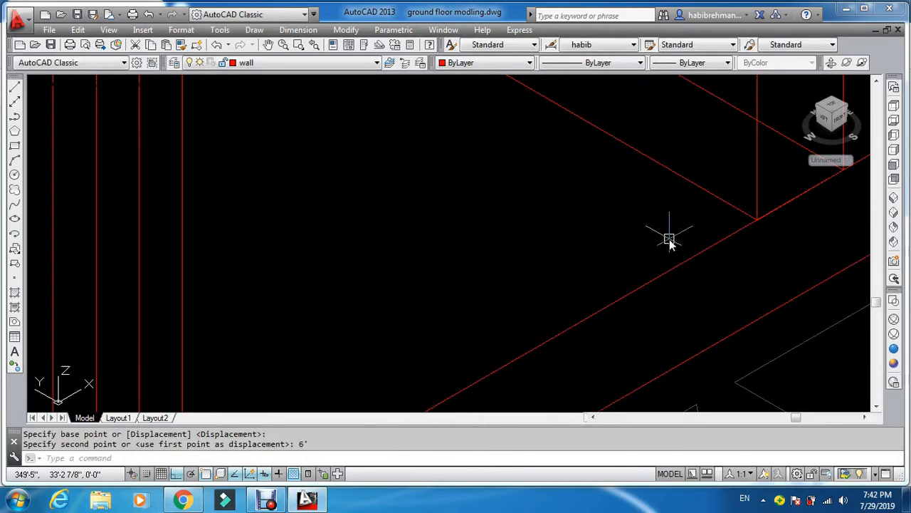
scroll(666, 245, "down", 4)
scroll(665, 245, "down", 1)
scroll(660, 151, "up", 1)
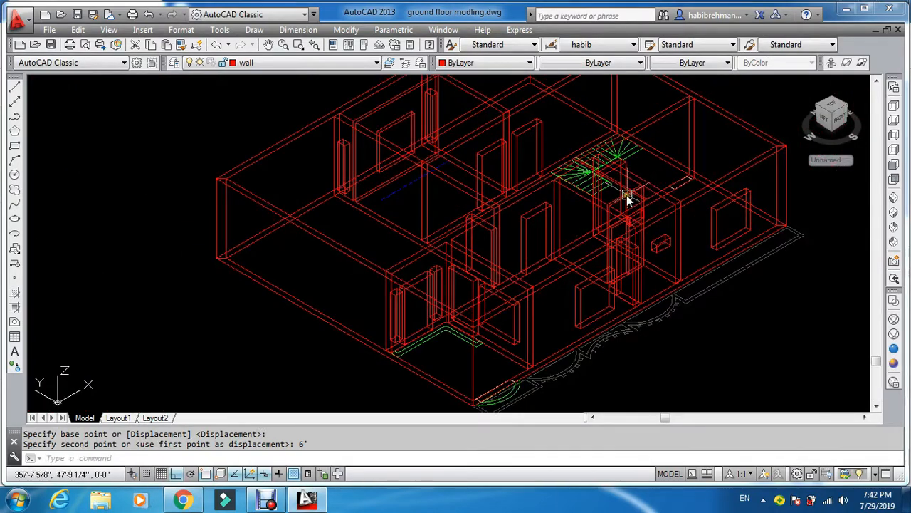
key("Escape")
key("Escape")
key("Escape")
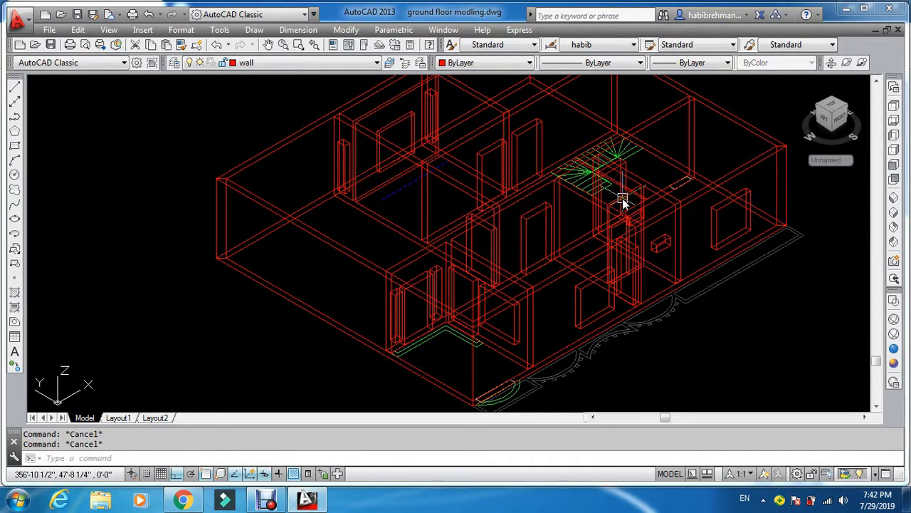
type("SU")
key("Return")
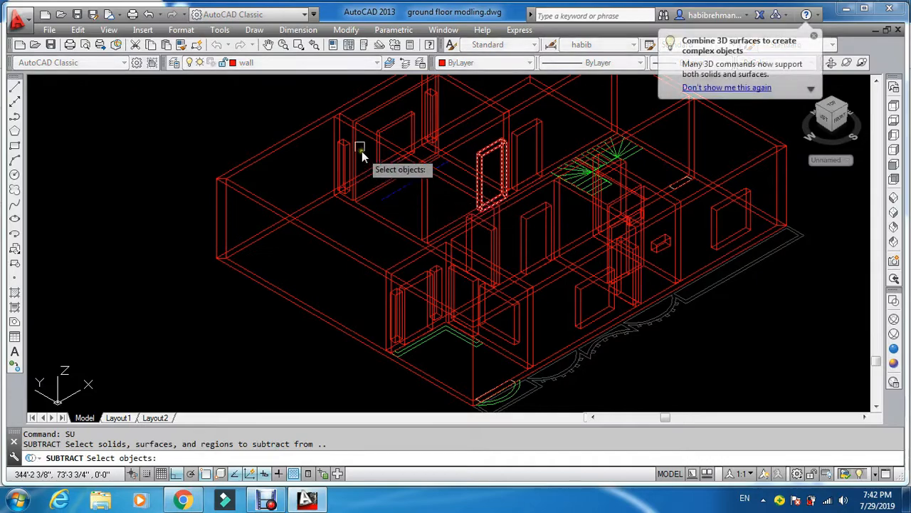
left_click(329, 152)
scroll(349, 164, "down", 1)
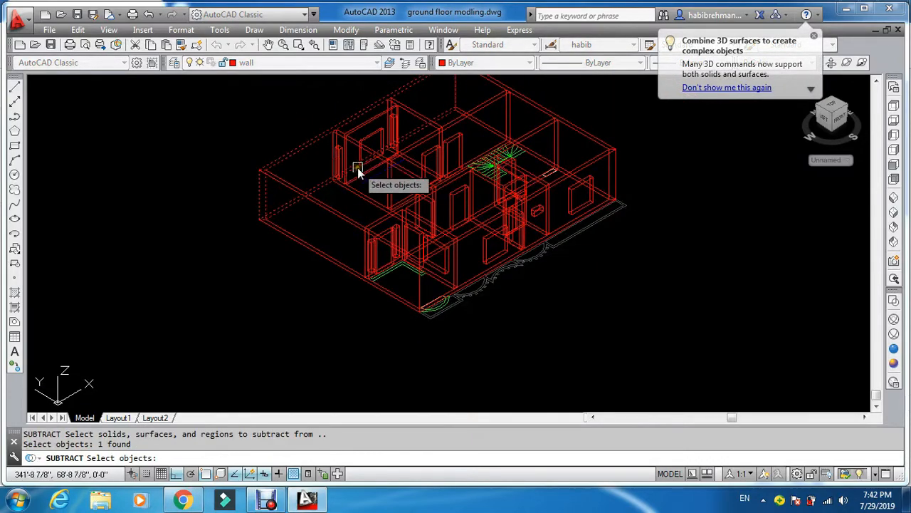
scroll(366, 122, "up", 4)
key("Escape")
Subtract the window block and the narrow blocks flanking it from the rear room's wall
key("Return")
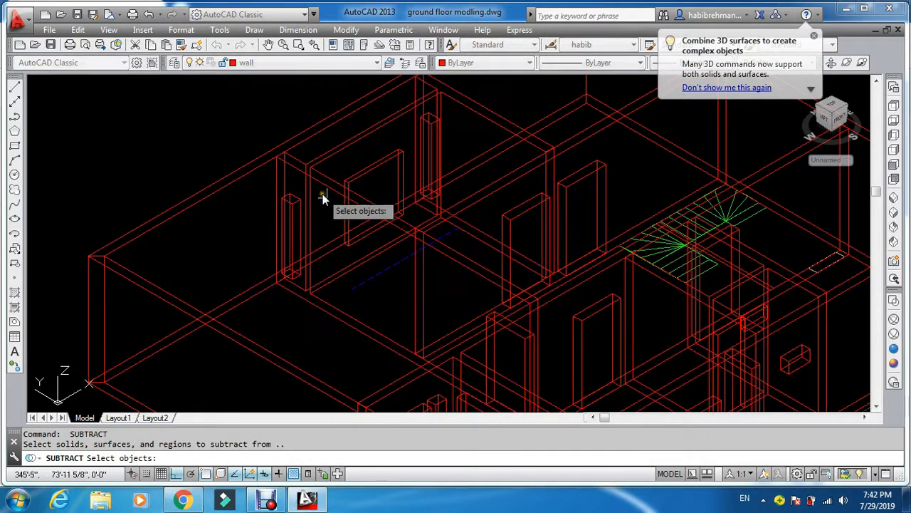
left_click(325, 181)
key("Return")
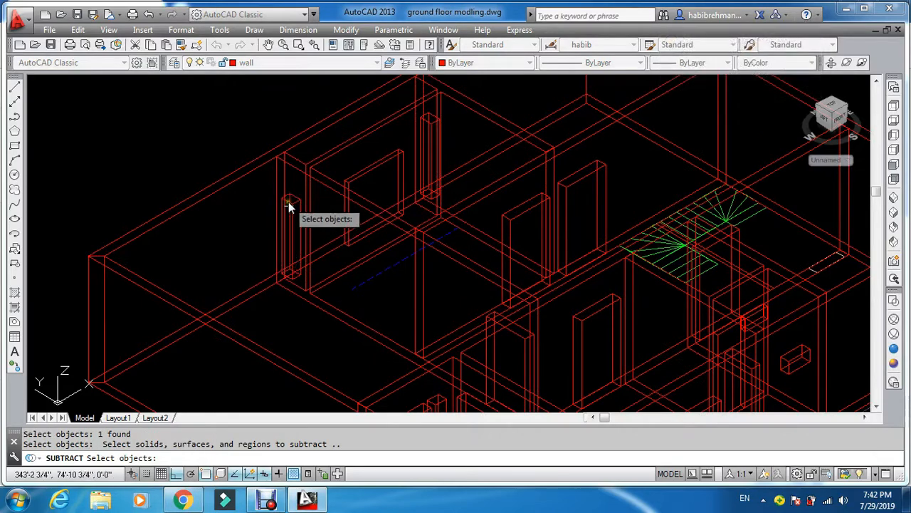
left_click(290, 200)
left_click(358, 179)
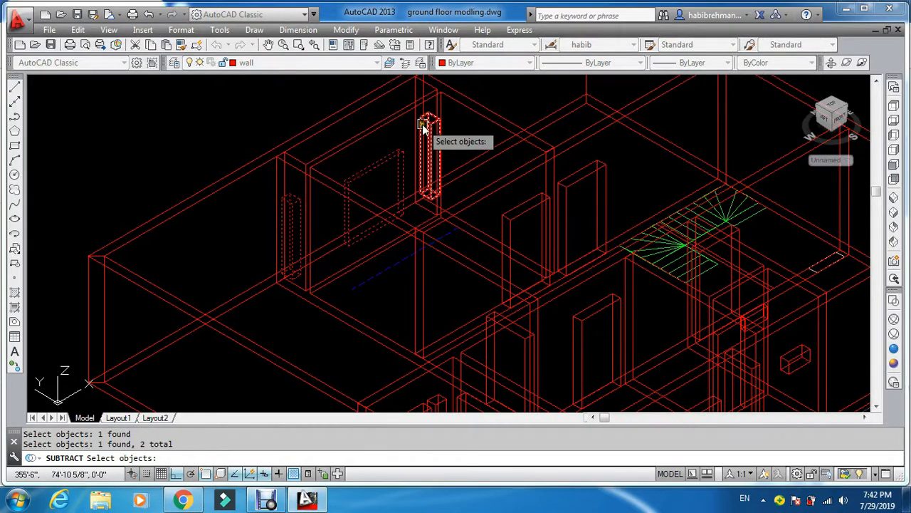
key("Return")
scroll(449, 186, "down", 2)
Subtract the two neighbouring door blocks from the long interior wall behind the staircase
key("Return")
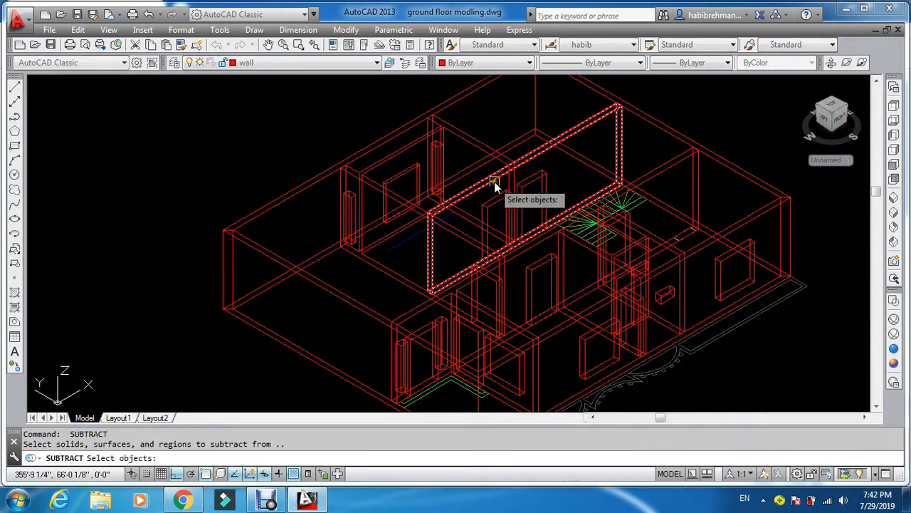
left_click(494, 180)
key("Return")
left_click(495, 205)
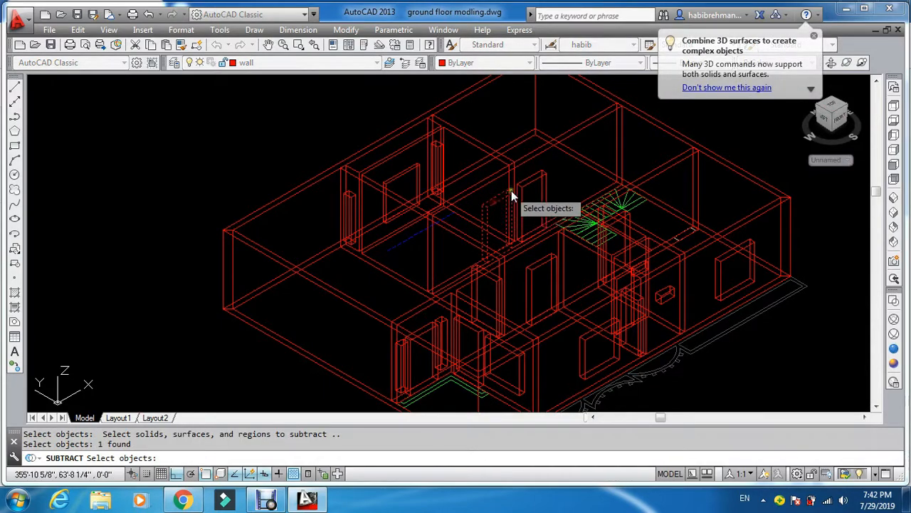
left_click(526, 187)
scroll(494, 271, "down", 3)
Subtract the five opening blocks at the entrance corner and the two door blocks toward the staircase from the connected interior walls
scroll(489, 312, "up", 5)
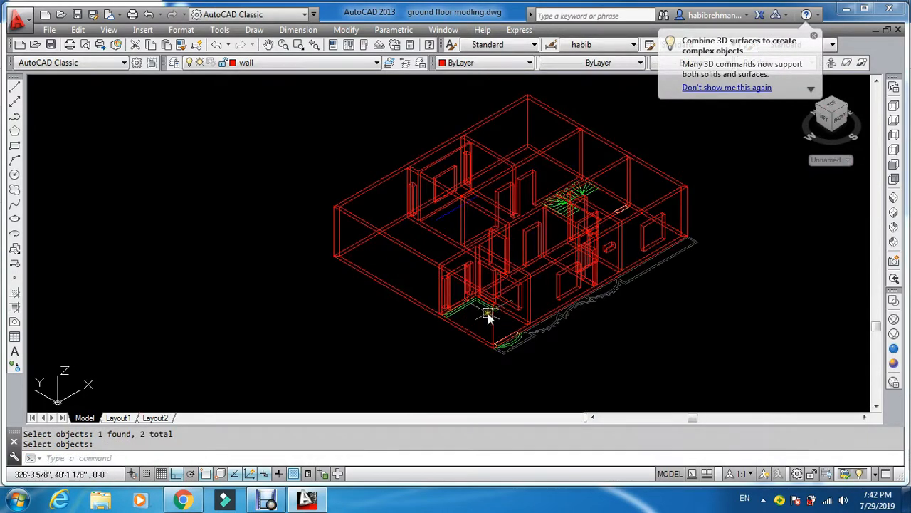
key("Return")
left_click(400, 201)
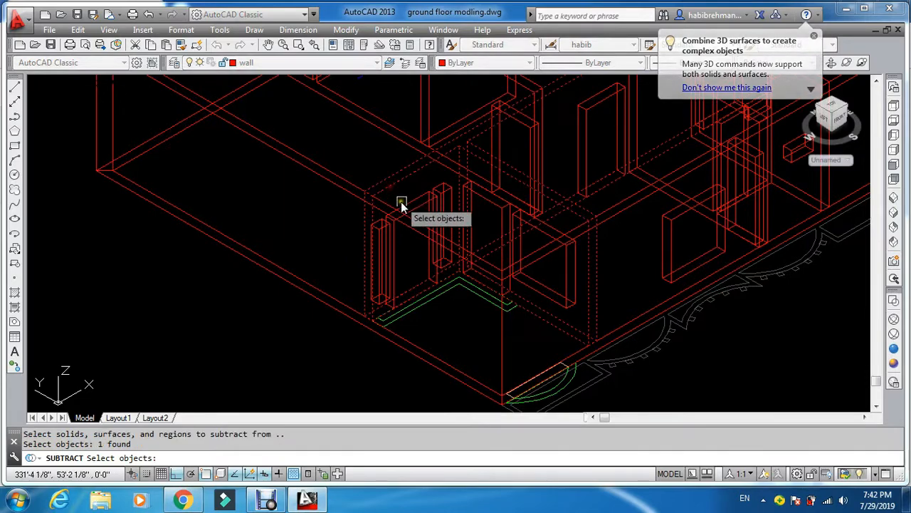
scroll(441, 203, "down", 3)
scroll(491, 161, "up", 5)
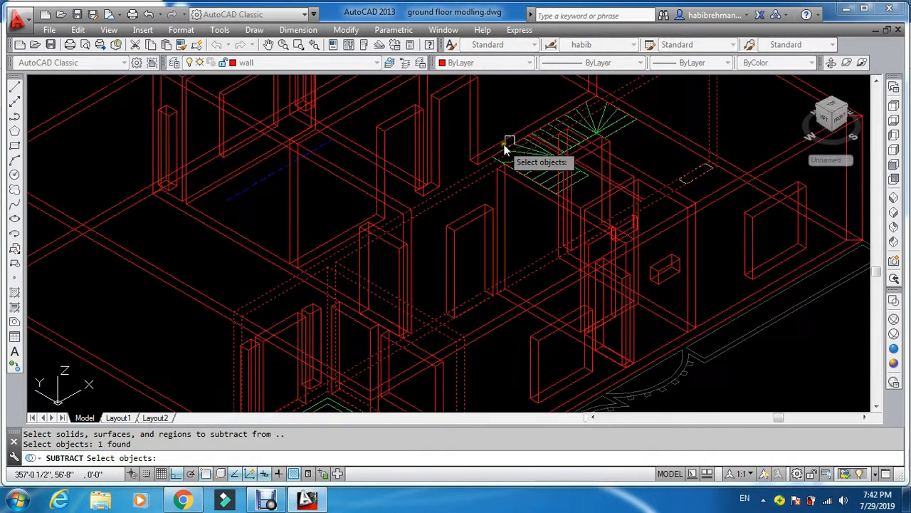
scroll(385, 258, "down", 2)
scroll(314, 322, "up", 2)
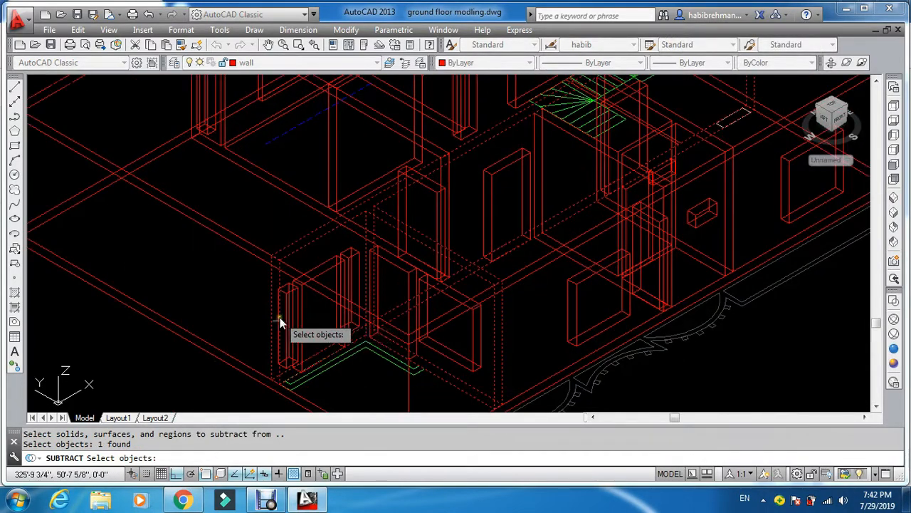
key("Return")
scroll(287, 303, "up", 4)
left_click(287, 290)
left_click(378, 235)
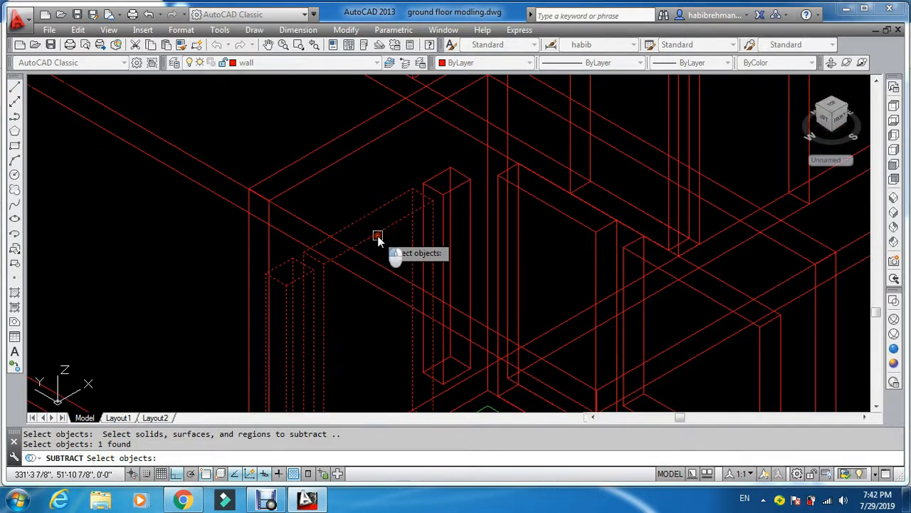
left_click(452, 189)
left_click(527, 198)
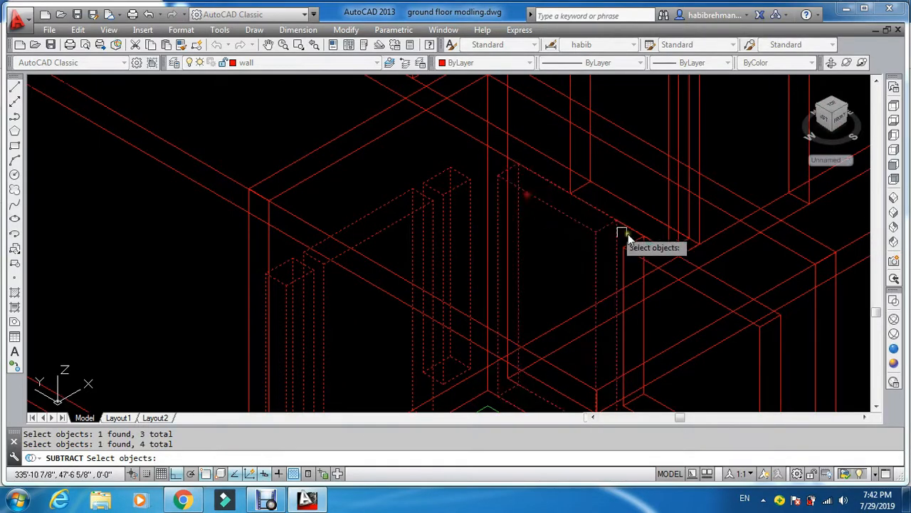
left_click(687, 284)
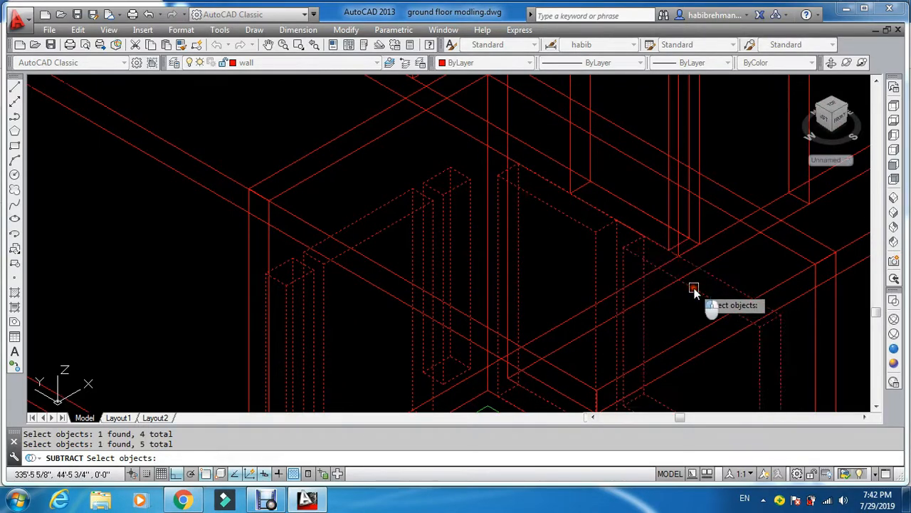
scroll(663, 248, "down", 5)
scroll(729, 174, "up", 5)
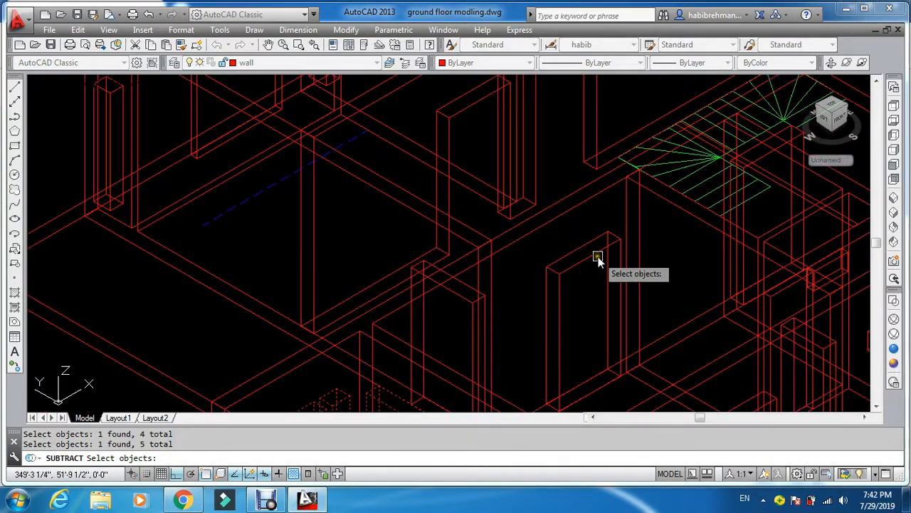
left_click(598, 260)
scroll(596, 253, "down", 5)
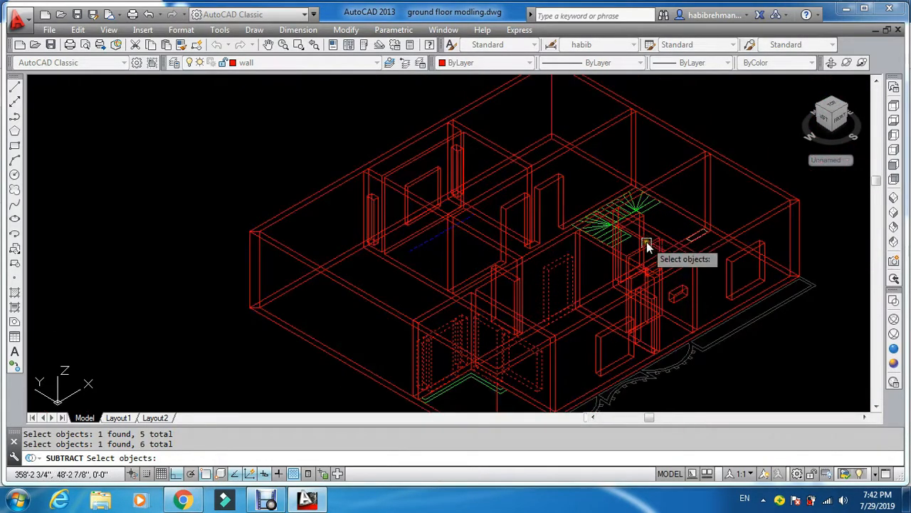
scroll(646, 245, "up", 5)
left_click(608, 207)
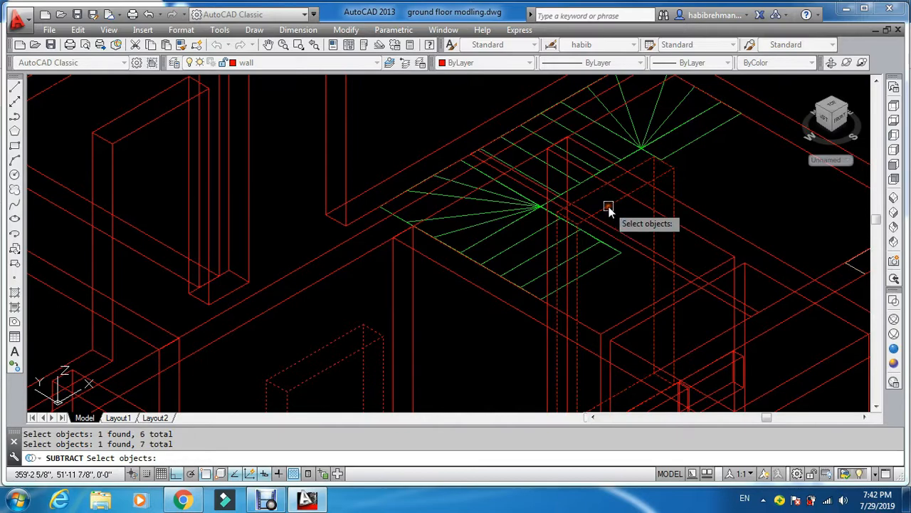
scroll(620, 238, "down", 5)
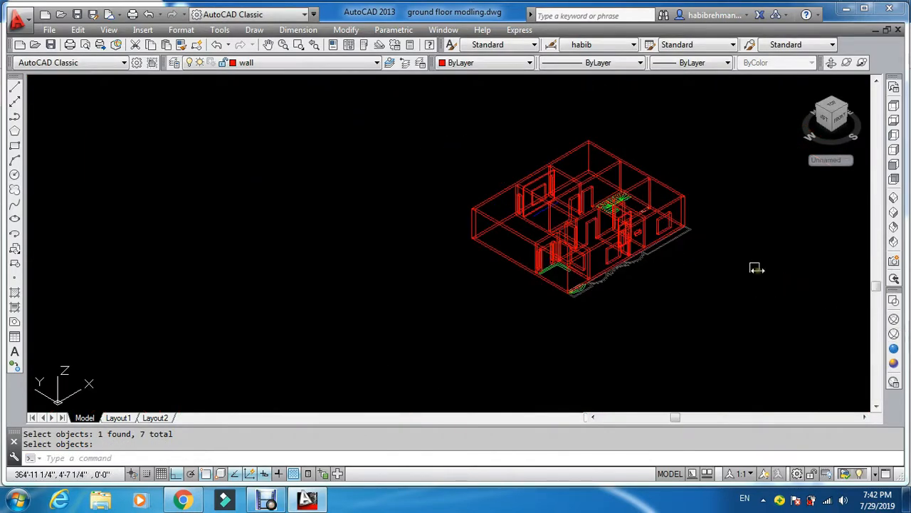
Subtract the two window blocks and the small ventilator block between them from the front exterior wall
scroll(740, 267, "up", 5)
type("u")
key("Return")
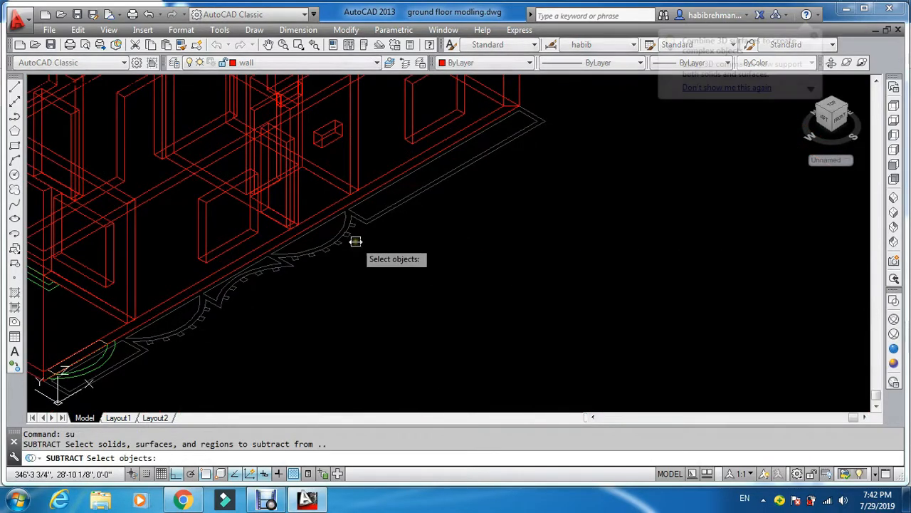
scroll(157, 230, "down", 4)
middle_click_drag(283, 202, 249, 266)
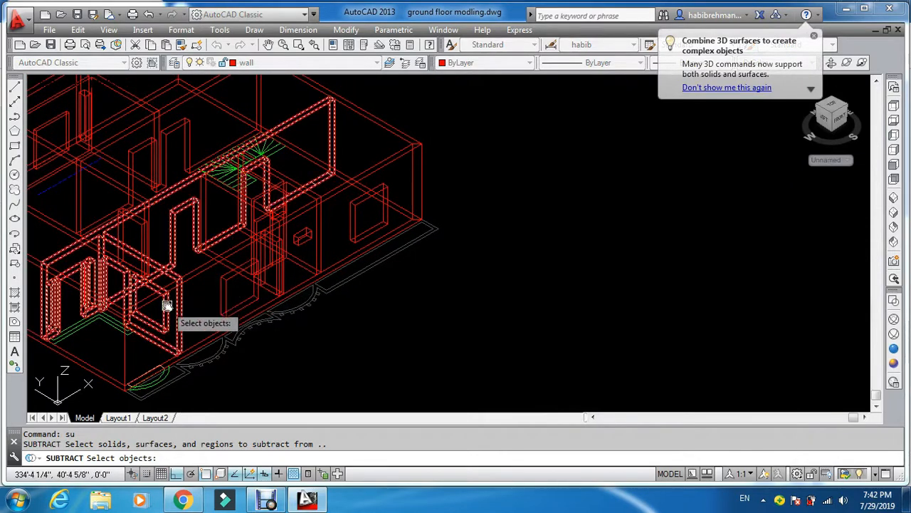
left_click(211, 266)
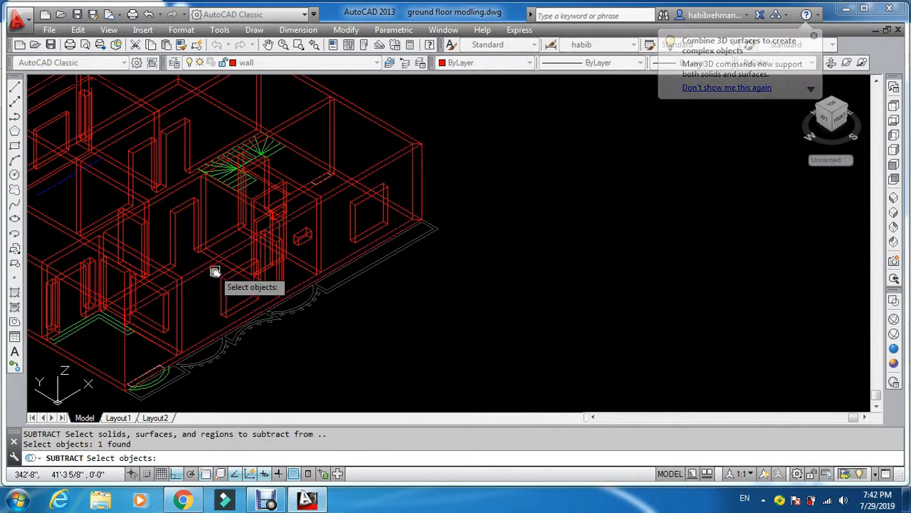
key("Return")
left_click(225, 280)
left_click(299, 236)
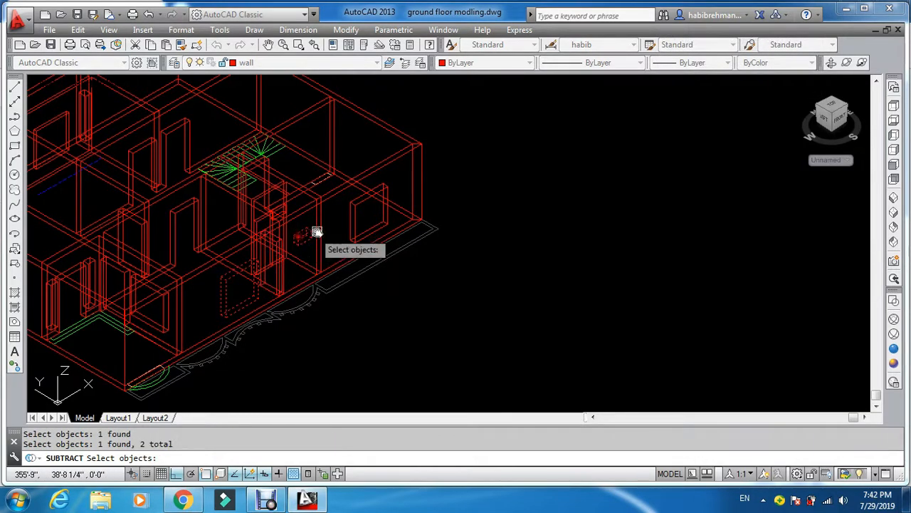
key("Return")
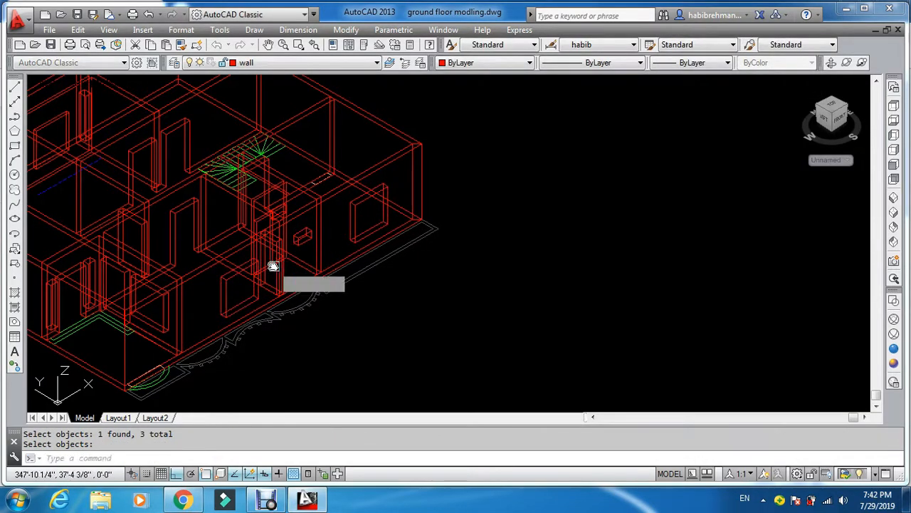
Subtract the door block and the adjacent 1' high ventilator block from the small room's walls beside the staircase
key("Return")
scroll(271, 228, "up", 5)
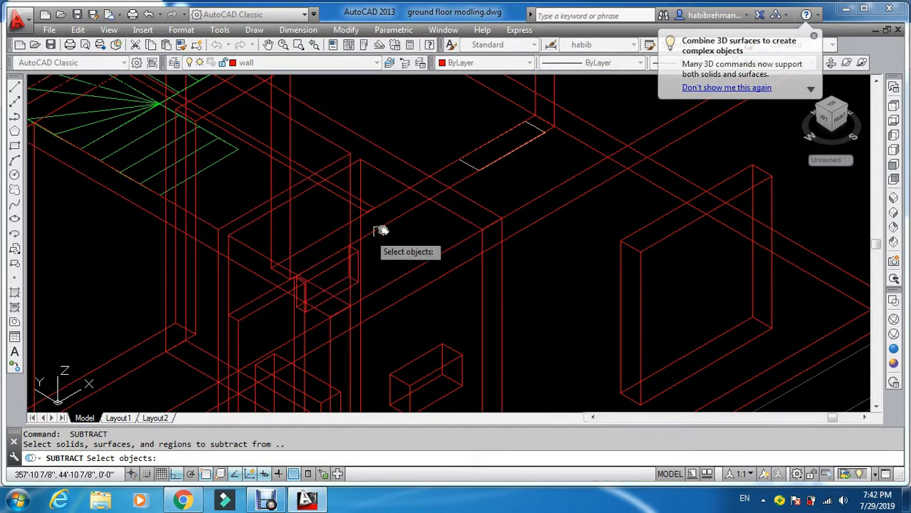
left_click(308, 188)
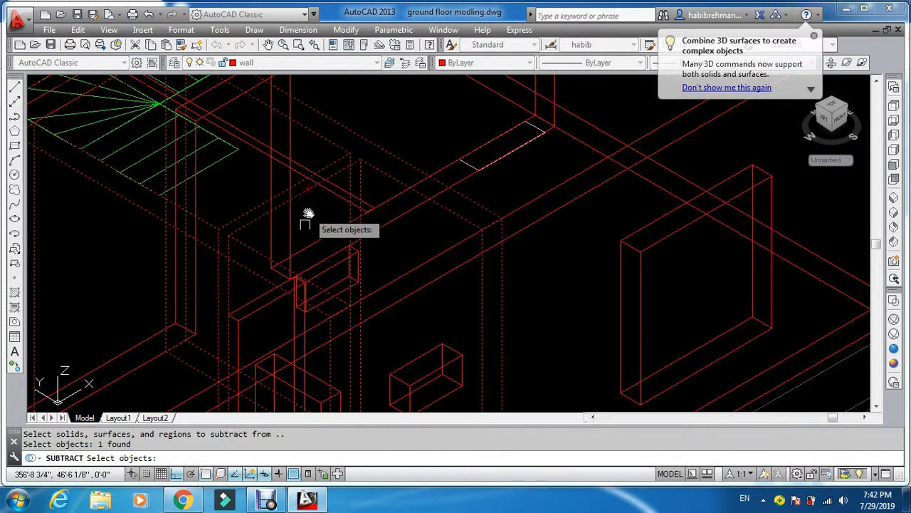
key("Return")
left_click(268, 303)
left_click(322, 276)
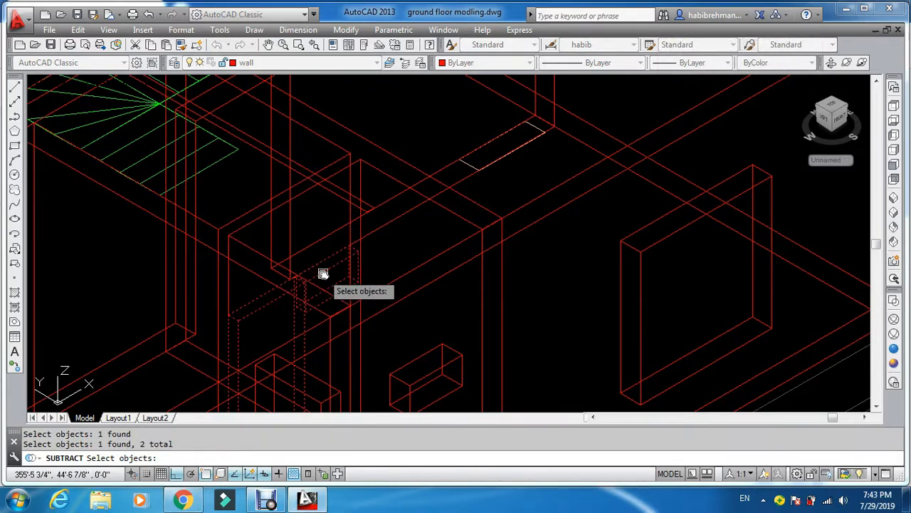
scroll(335, 223, "down", 3)
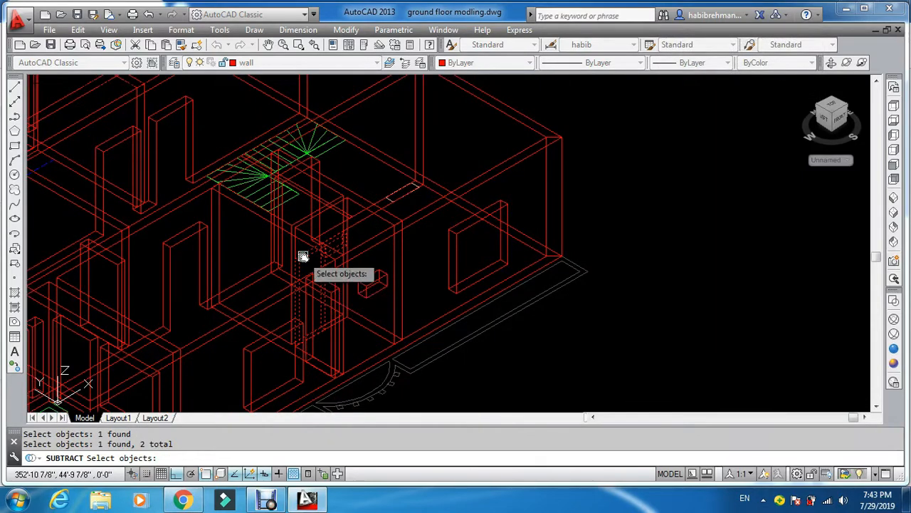
key("Return")
scroll(427, 317, "down", 3)
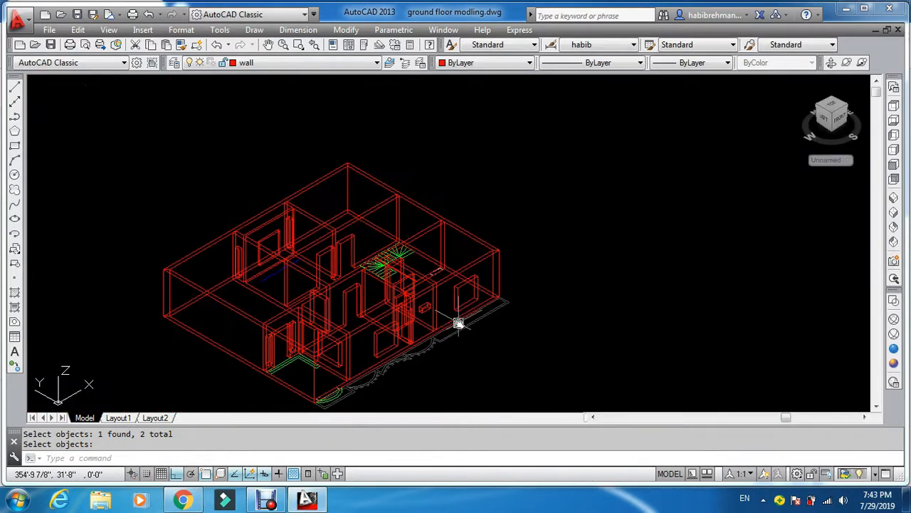
Apply the Conceptual visual style and orbit the model to check the interior walls from the right side for uncut openings
left_click(894, 367)
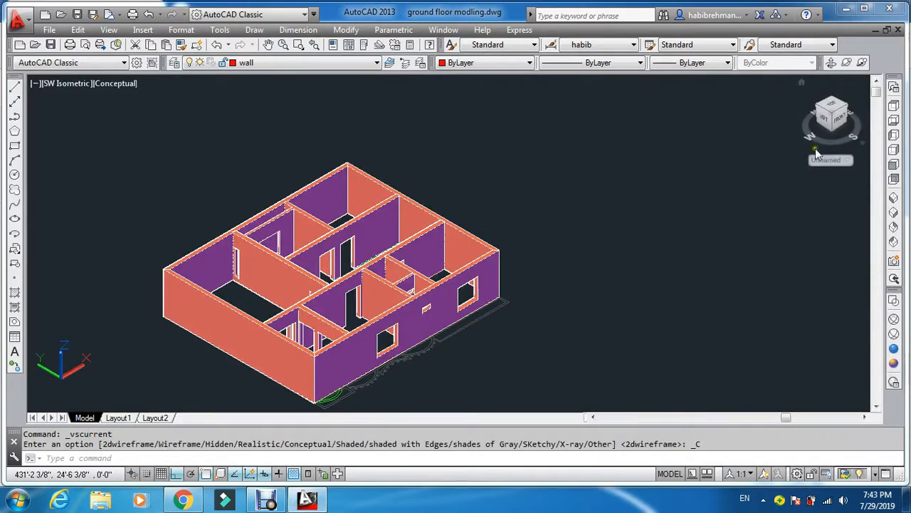
left_click(831, 63)
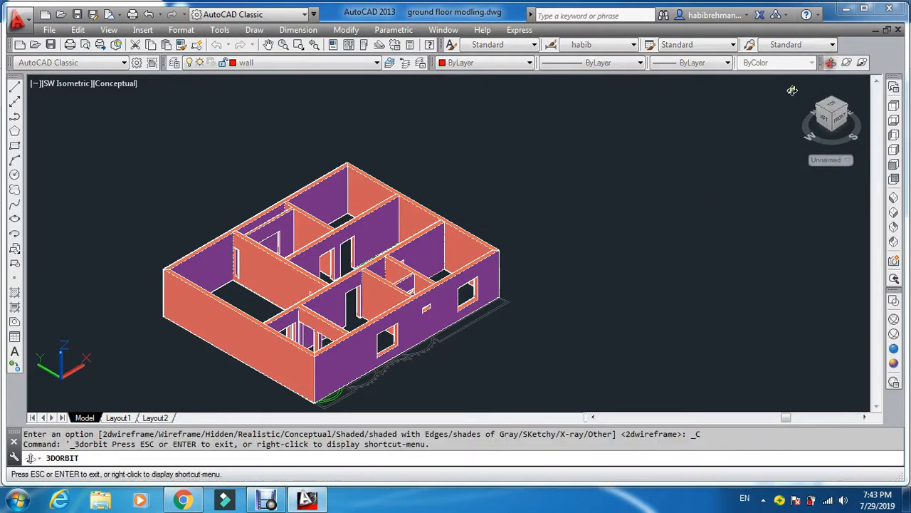
left_click_drag(627, 217, 357, 252)
scroll(356, 252, "up", 3)
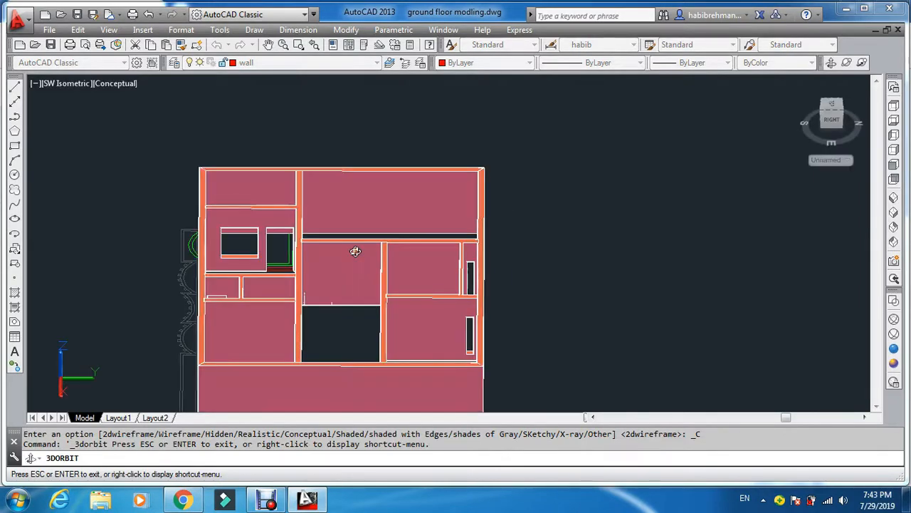
key("Escape")
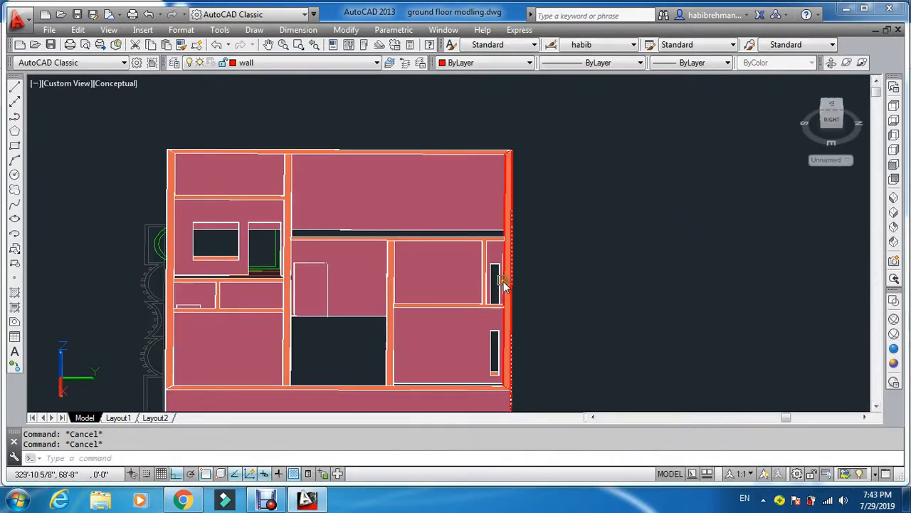
Subtract the remaining door block from the interior wall of the middle room
type("su")
key("Return")
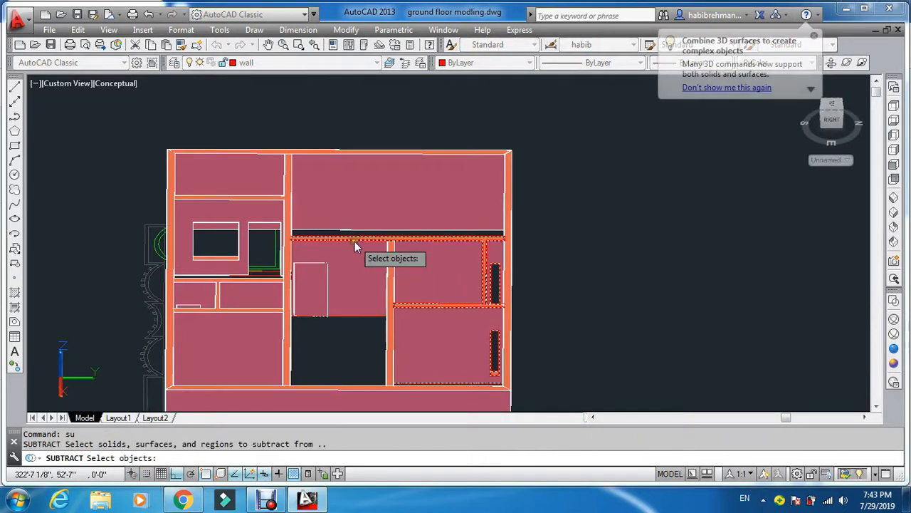
left_click(353, 241)
key("Return")
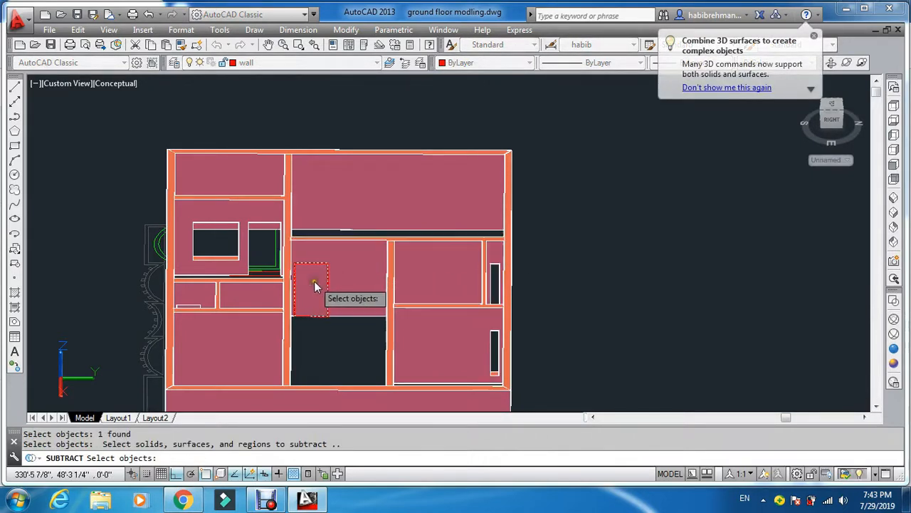
left_click(316, 288)
key("Return")
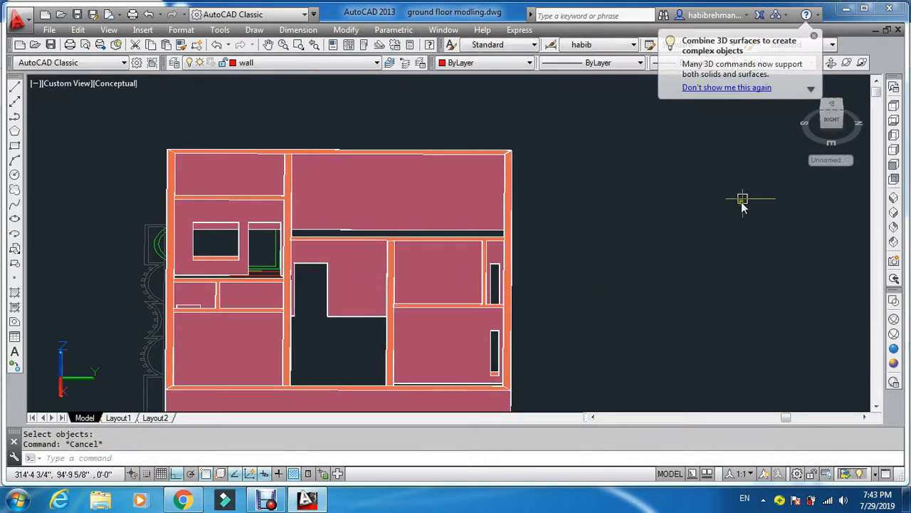
Orbit around the model to inspect the openings and return it to the SW Isometric view
left_click(814, 37)
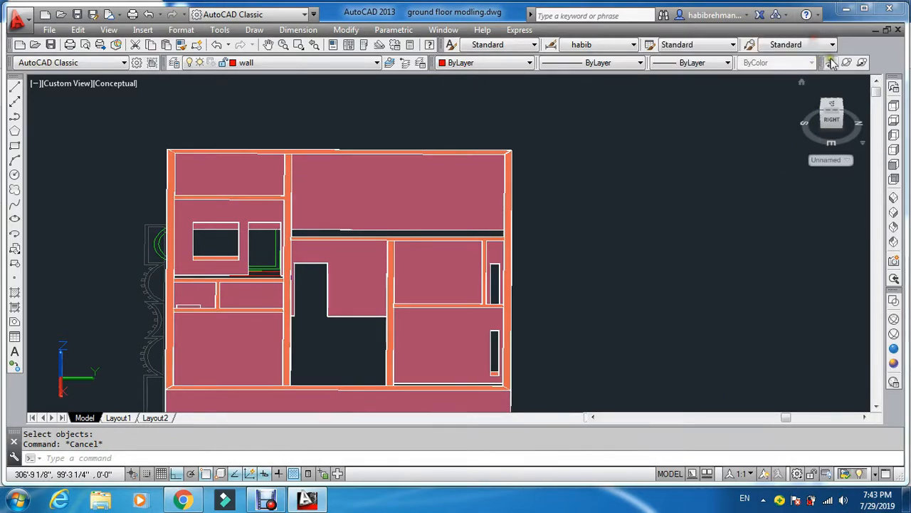
middle_click_drag(765, 135, 335, 285, "shift")
left_click(895, 198)
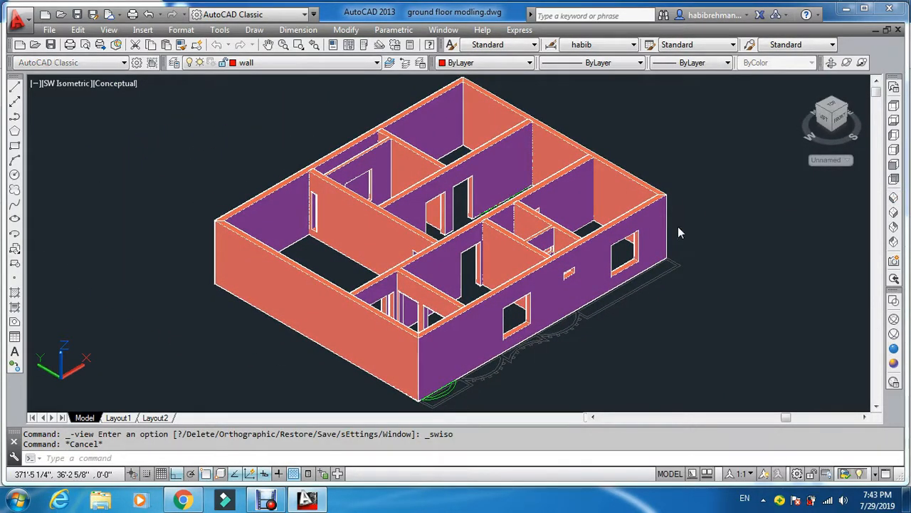
Make the window layer current and turn off the wall layer
type("la")
key("Return")
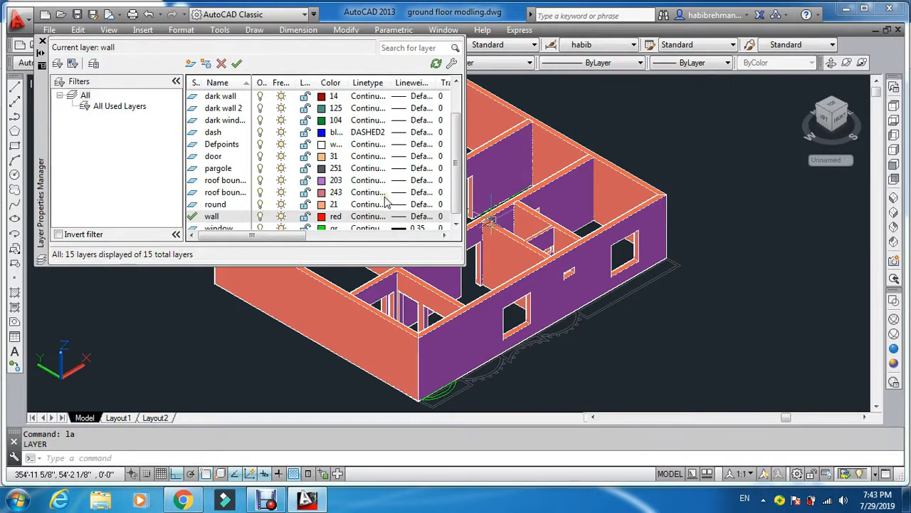
double_click(193, 229)
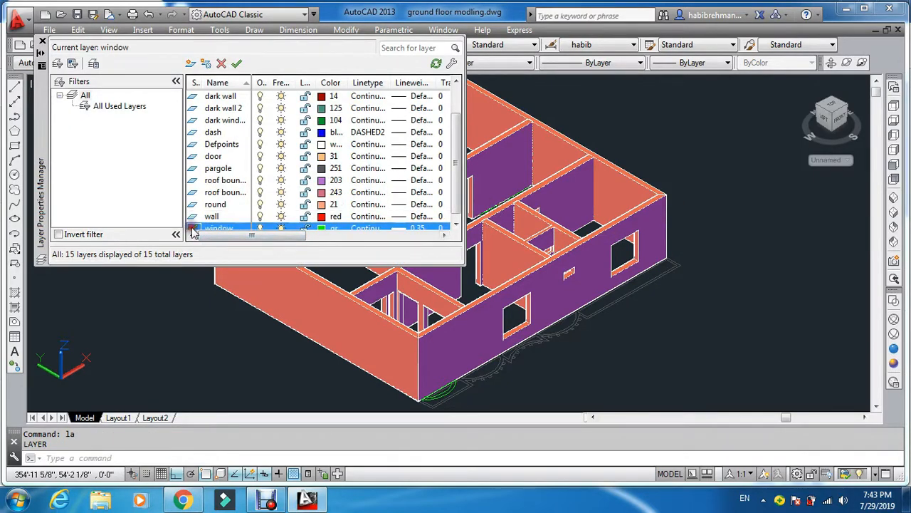
left_click(259, 217)
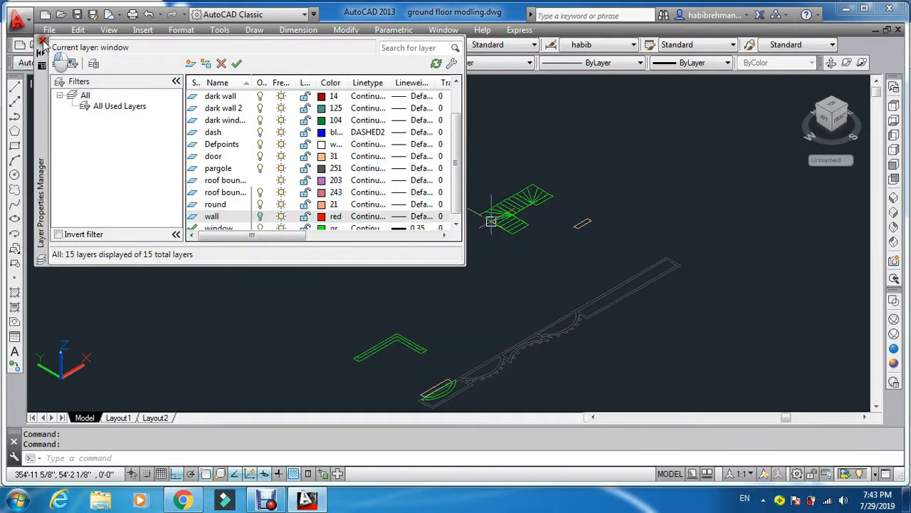
left_click(42, 42)
key("Escape")
scroll(548, 200, "up", 2)
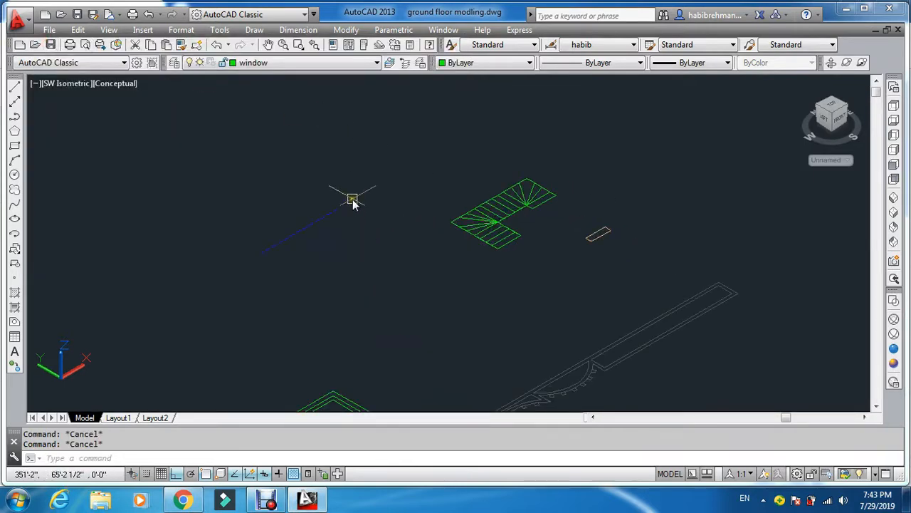
left_click(352, 200)
left_click(261, 259)
mouse_move(262, 258)
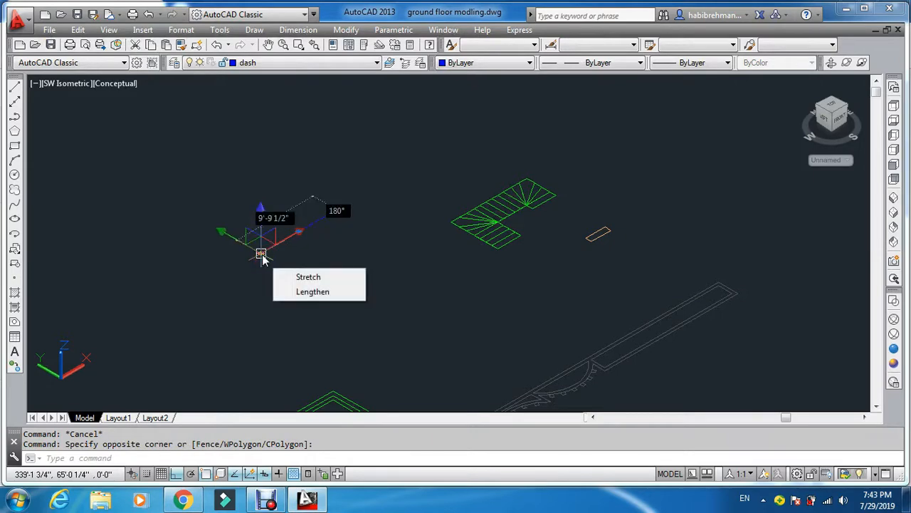
type("la")
key("Return")
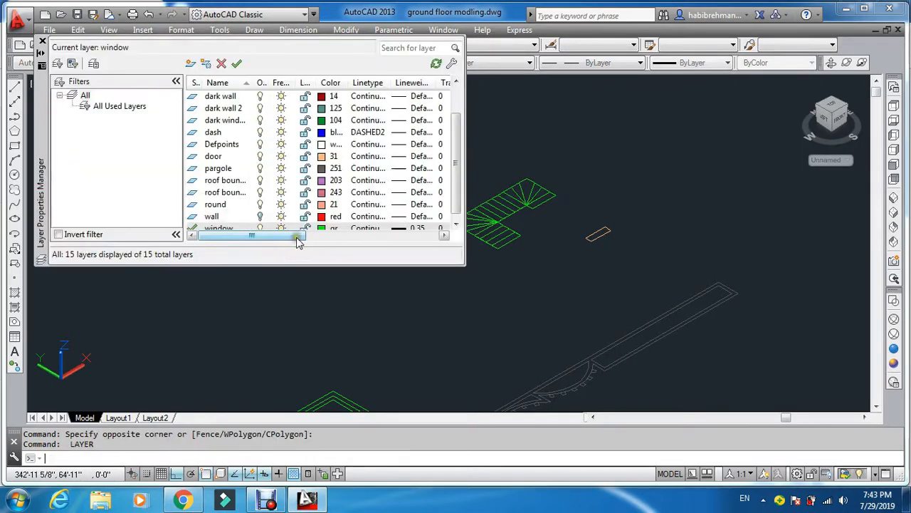
left_click(41, 40)
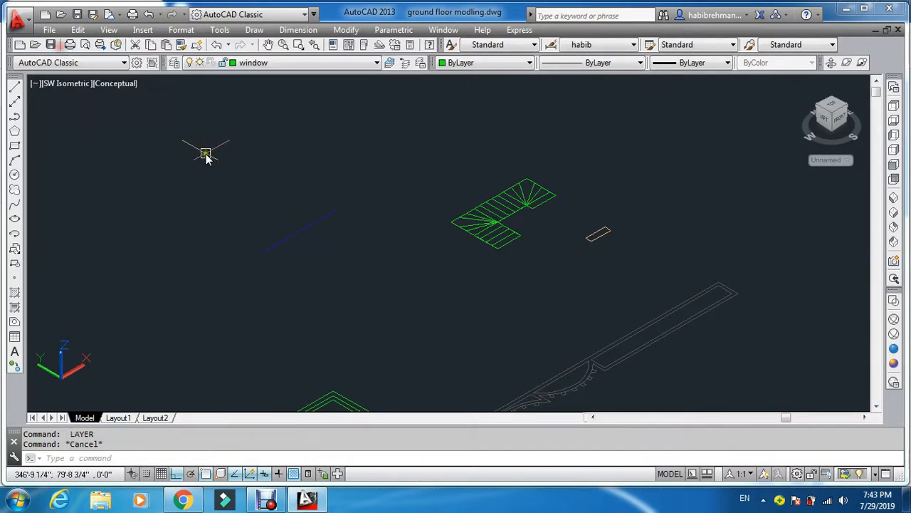
Erase the leftover blue dashed line beside the staircase plan
type("e")
key("Return")
left_click(285, 146)
left_click(256, 269)
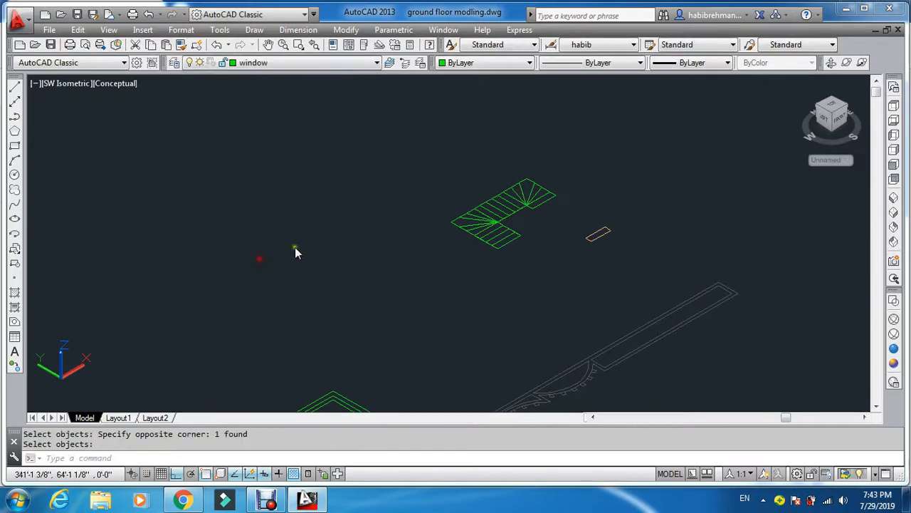
key("Return")
Delete the small leftover door rectangle beside the staircase
scroll(518, 223, "down", 3)
scroll(518, 222, "up", 8)
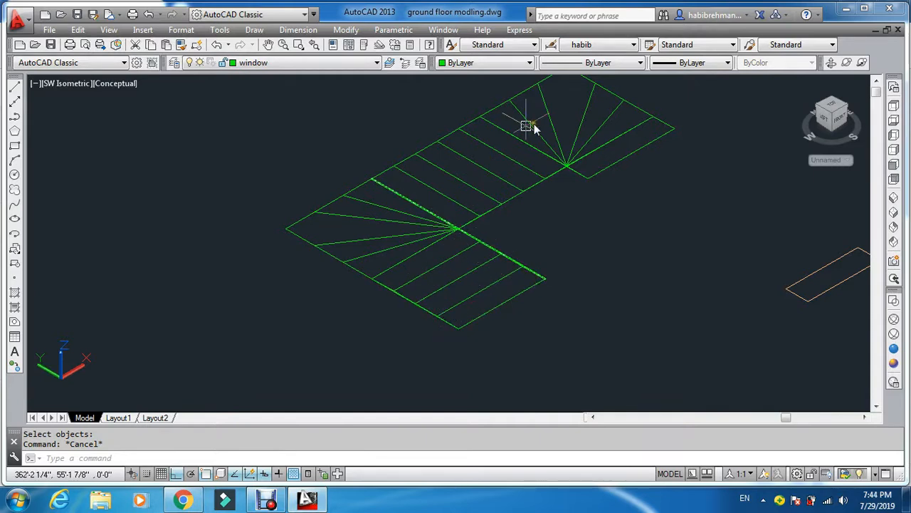
scroll(477, 252, "down", 4)
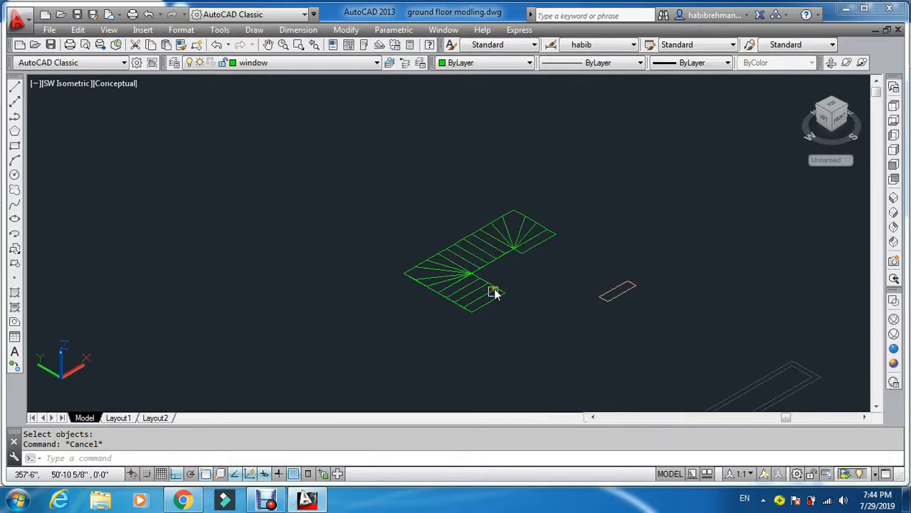
scroll(580, 326, "up", 2)
left_click(710, 265)
left_click(638, 331)
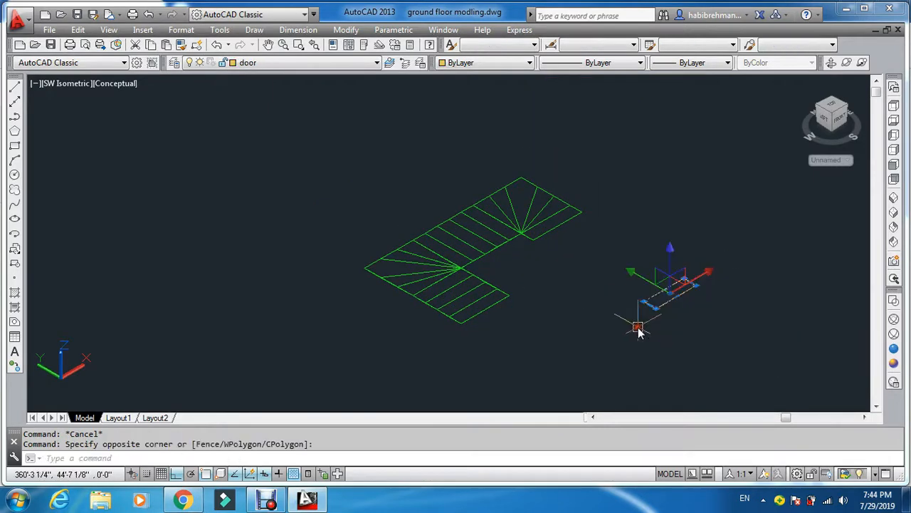
key("Delete")
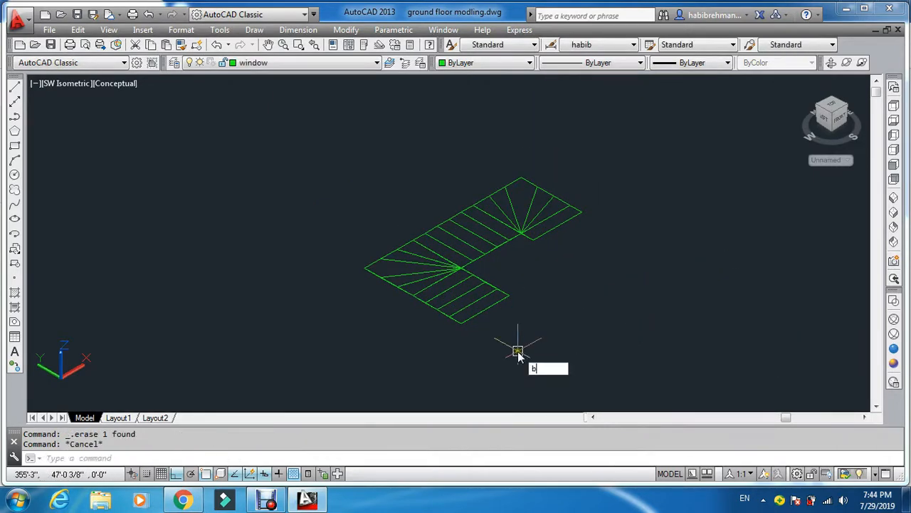
Create a separate closed polyline boundary for each of the four straight treads in the staircase's lower flight
key("Return")
key("Return")
left_click(481, 309)
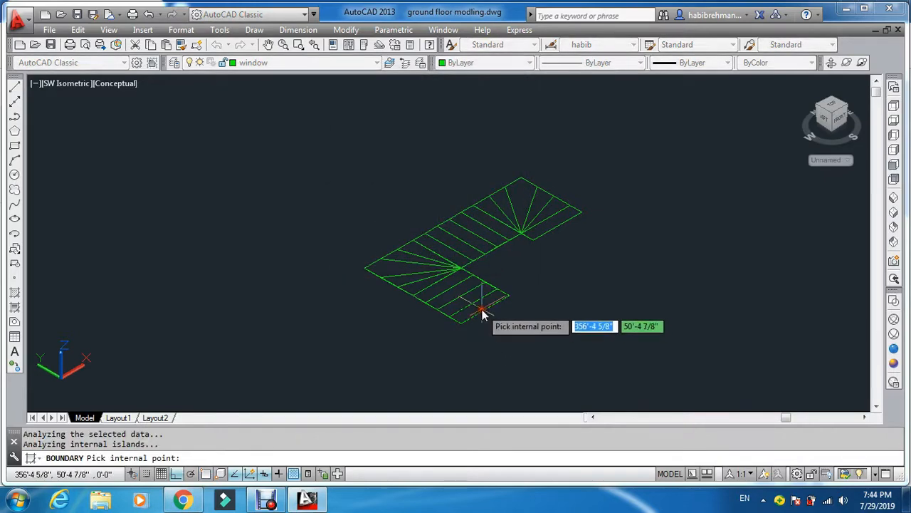
key("Return")
key("Return")
key("Return")
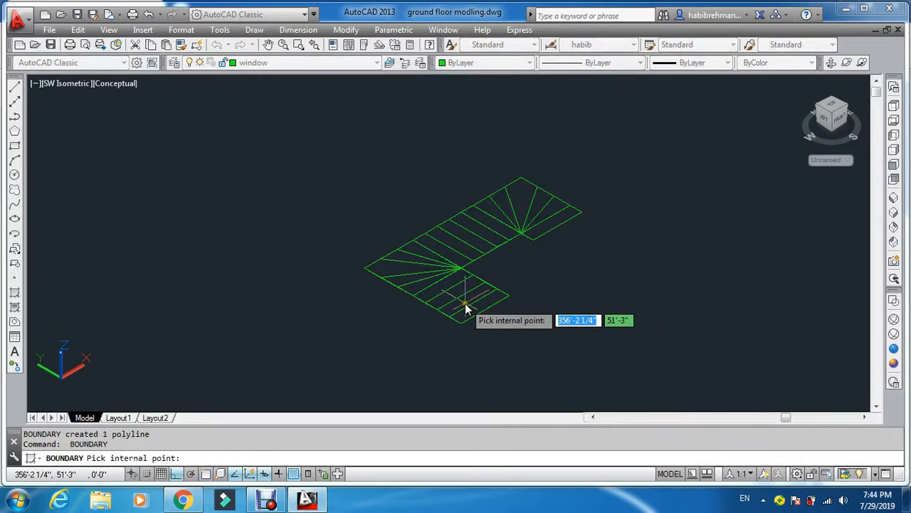
scroll(465, 303, "up", 3)
left_click(431, 325)
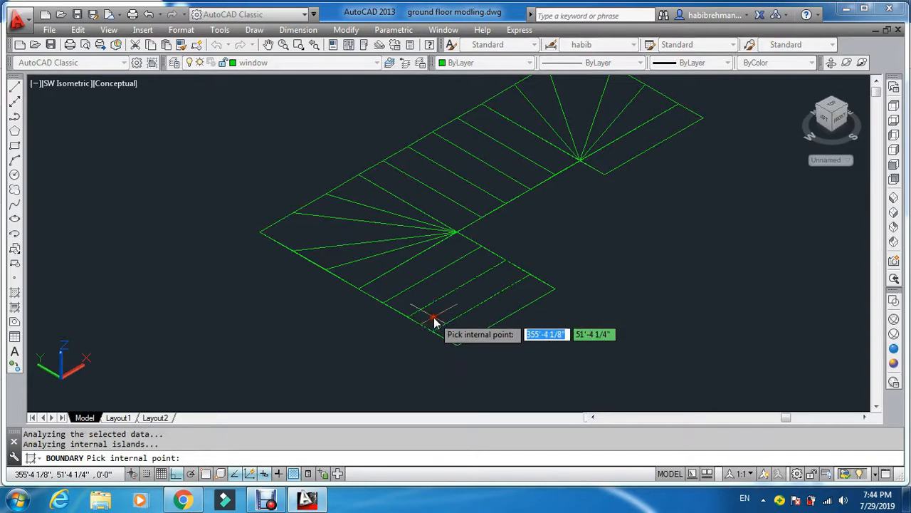
key("Return")
key("Return")
key("Return")
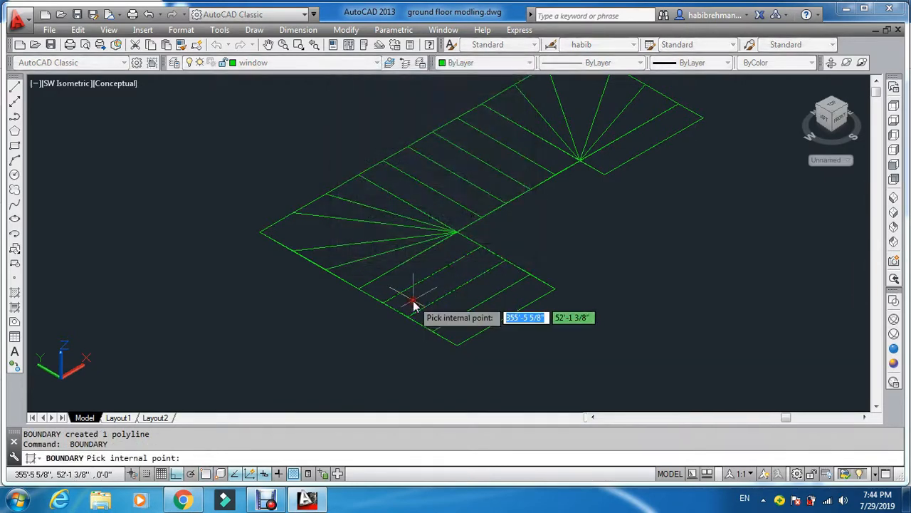
left_click(402, 283)
key("Return")
Create separate boundary polylines for the five winder treads fanning around the staircase's first corner
key("Return")
key("Return")
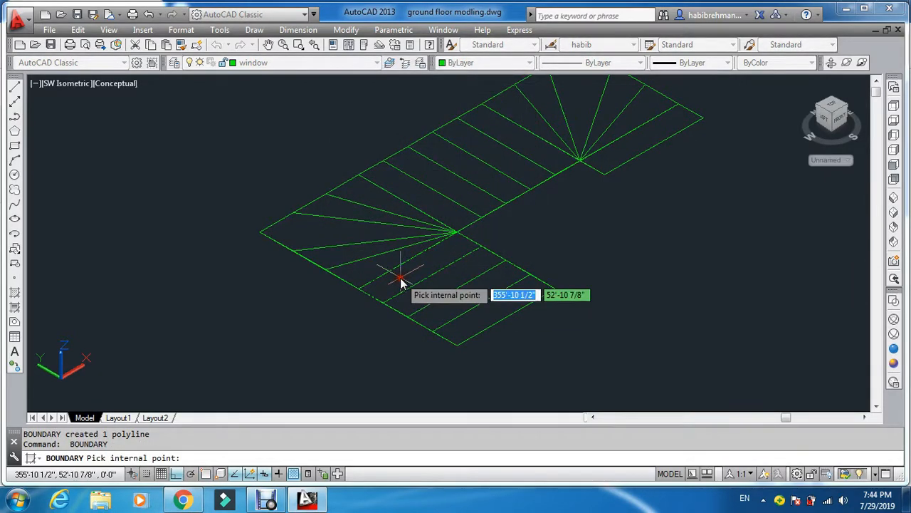
left_click(361, 277)
key("Return")
key("Return")
key("Return")
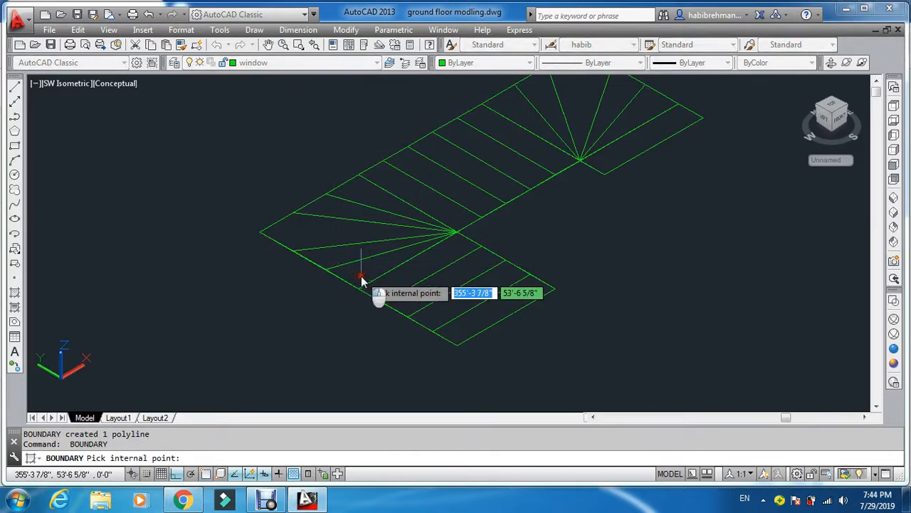
left_click(362, 278)
key("Return")
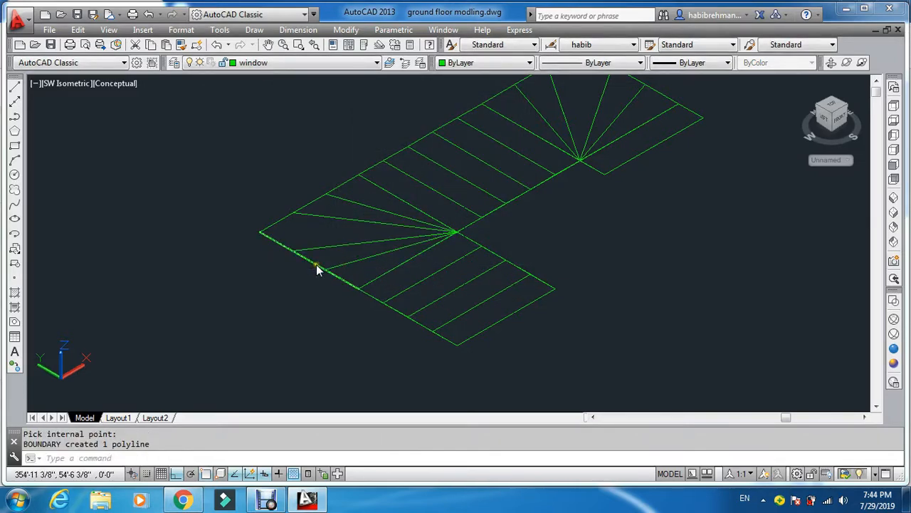
key("Return")
key("Return")
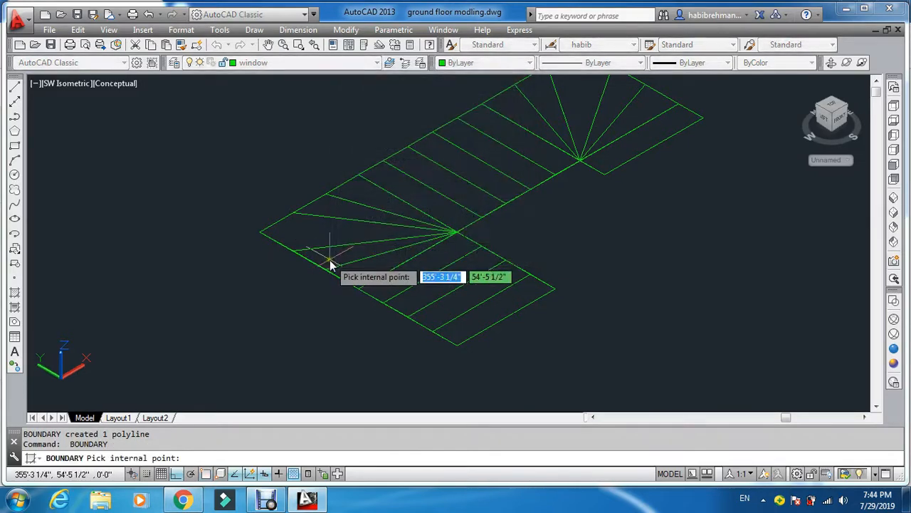
left_click(330, 264)
key("Return")
key("Return")
key("Return")
left_click(319, 239)
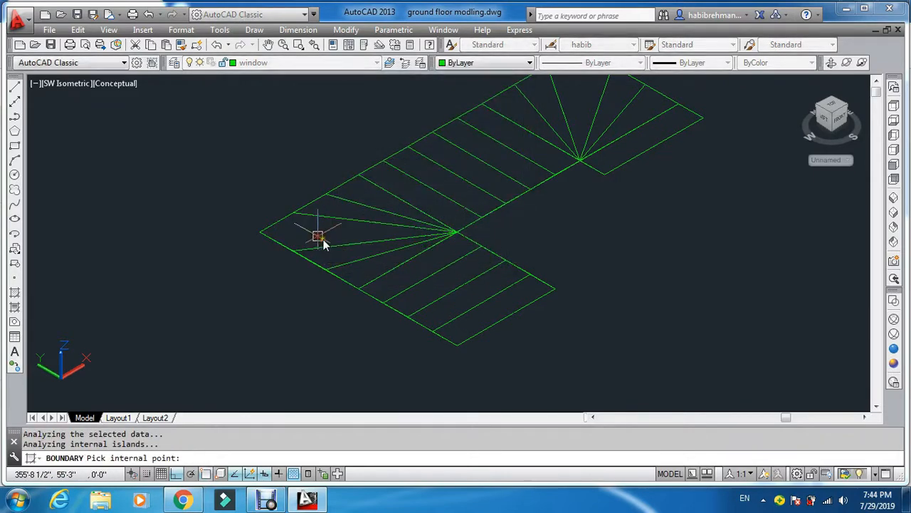
key("Return")
key("Return")
key("Return")
left_click(349, 207)
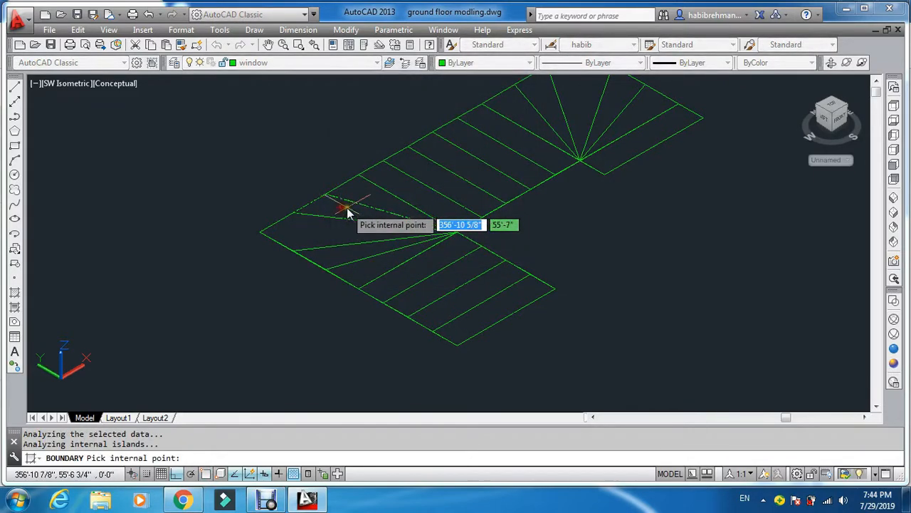
key("Return")
key("Return")
key("Return")
left_click(364, 192)
key("Return")
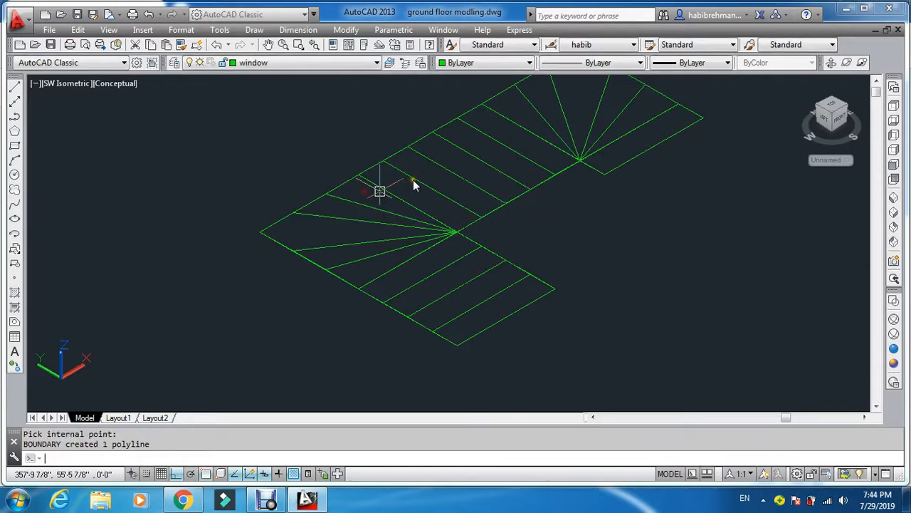
Create separate boundary polylines for the five straight treads of the middle flight between the two winder corners
key("Return")
key("Return")
left_click(459, 188)
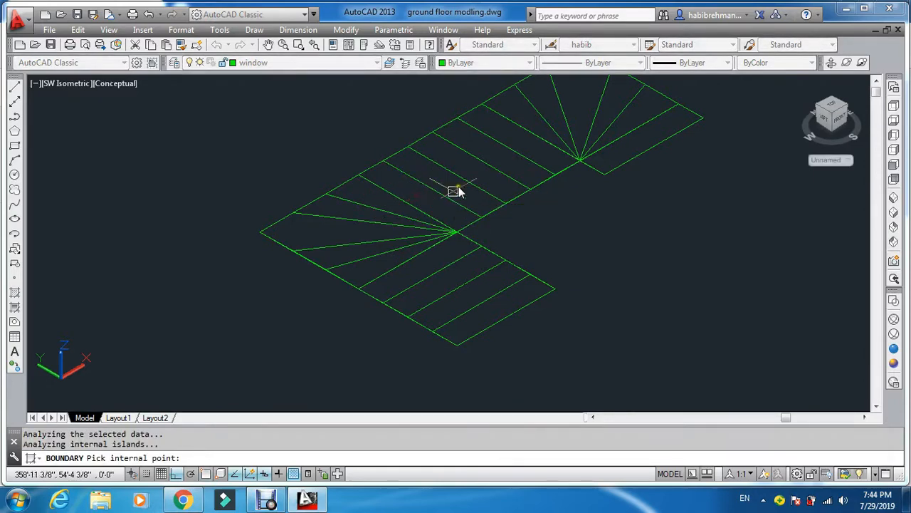
key("Return")
key("Return")
key("Return")
left_click(461, 185)
key("Return")
key("Return")
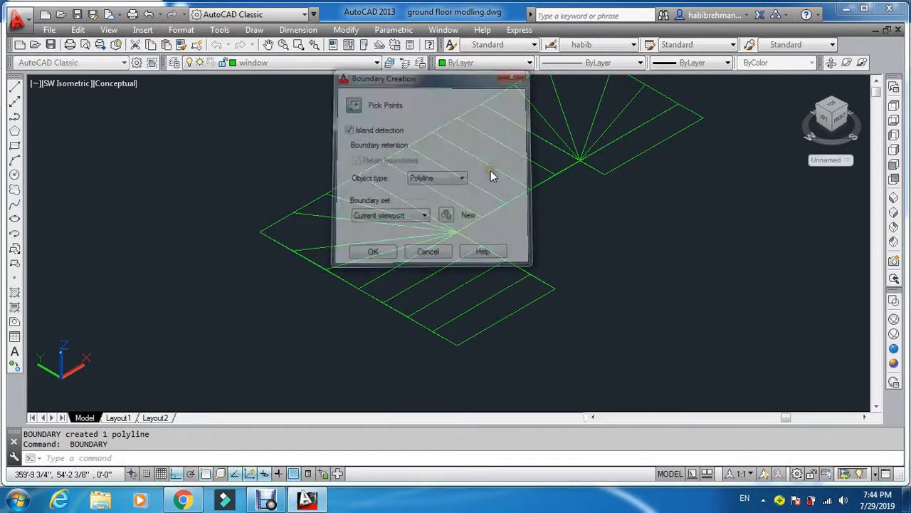
key("Return")
left_click(491, 173)
key("Return")
key("Return")
key("Return")
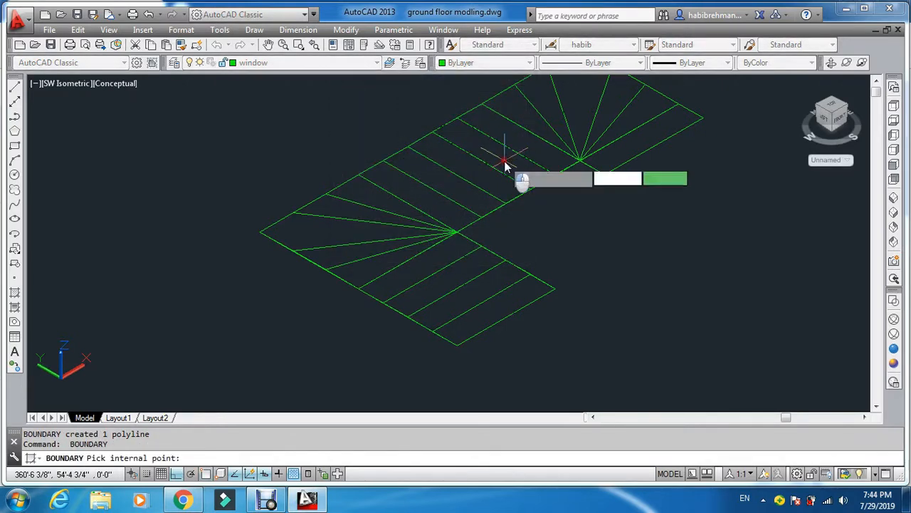
left_click(505, 163)
key("Return")
middle_click_drag(520, 162, 357, 299)
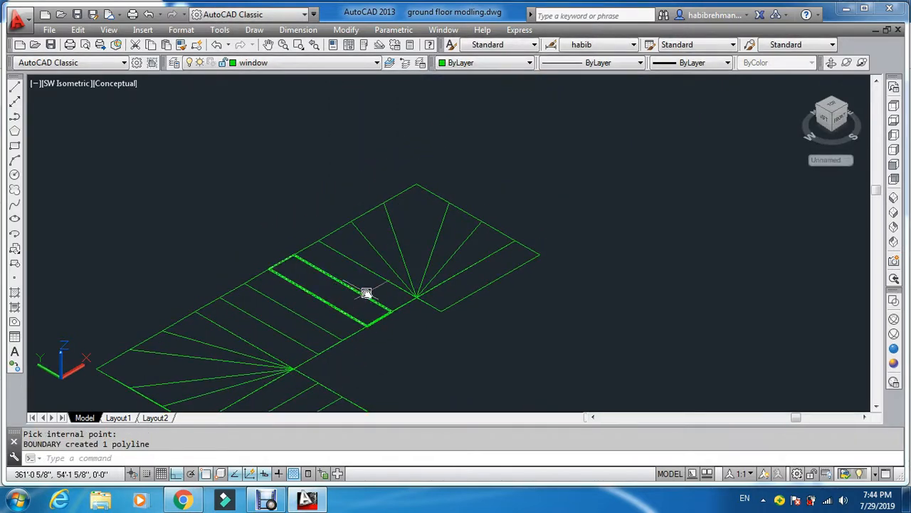
key("Return")
key("Return")
left_click(375, 289)
key("Return")
Create separate boundary polylines for the winder treads at the second corner and the last straight tread beyond them
key("Return")
key("Return")
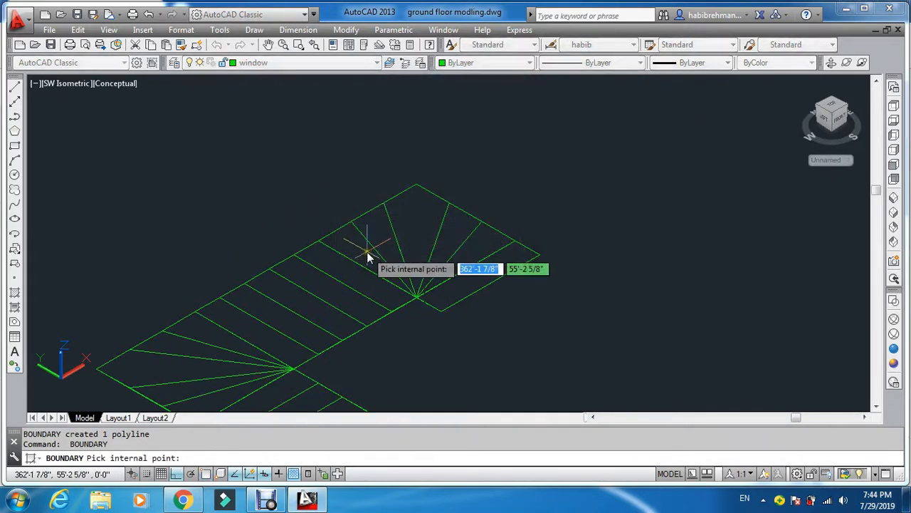
left_click(367, 255)
key("Return")
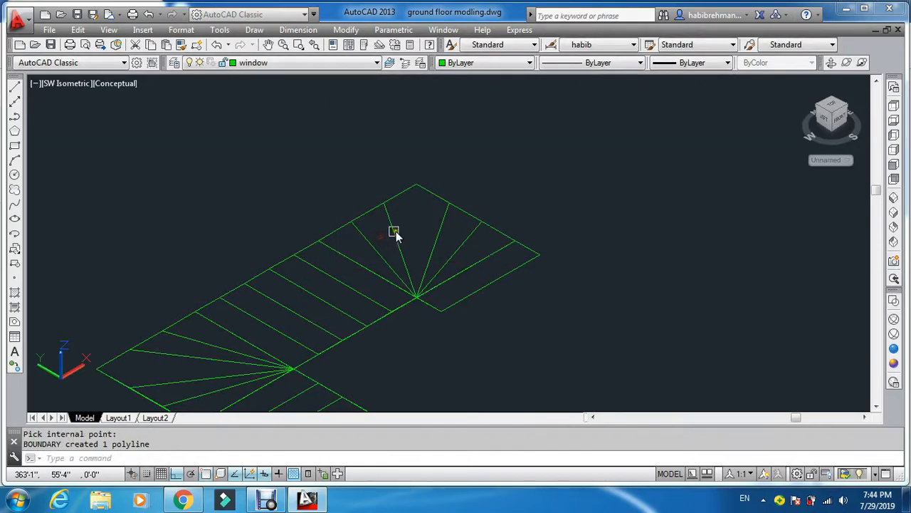
key("Return")
left_click(416, 220)
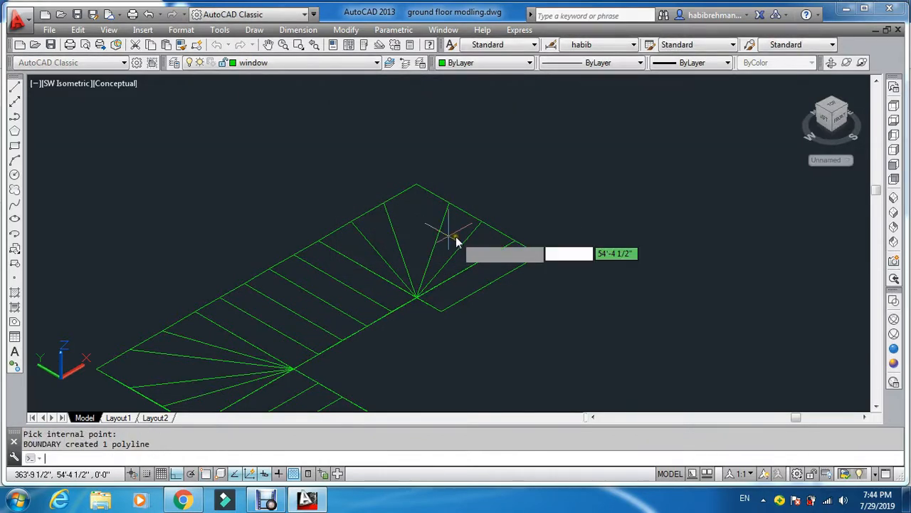
key("Return")
left_click(489, 252)
key("Return")
key("Return")
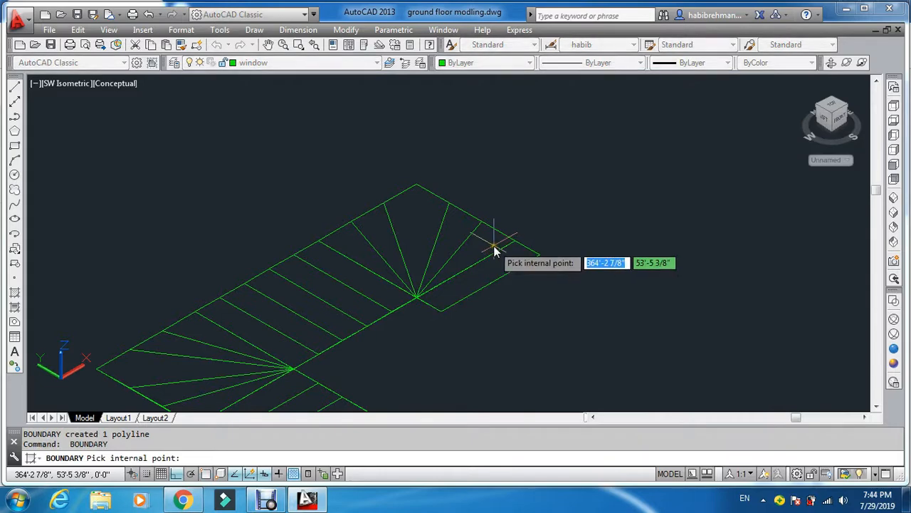
left_click(494, 245)
key("Return")
key("Return")
key("Return")
left_click(498, 269)
key("Return")
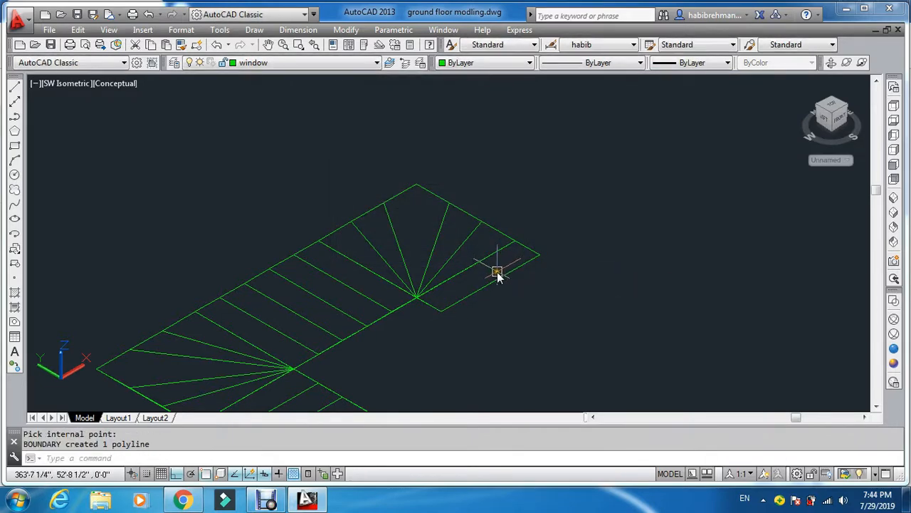
key("Escape")
Extrude all the straight and winder tread outlines of the staircase together to a height of 6 inches
scroll(494, 277, "down", 3)
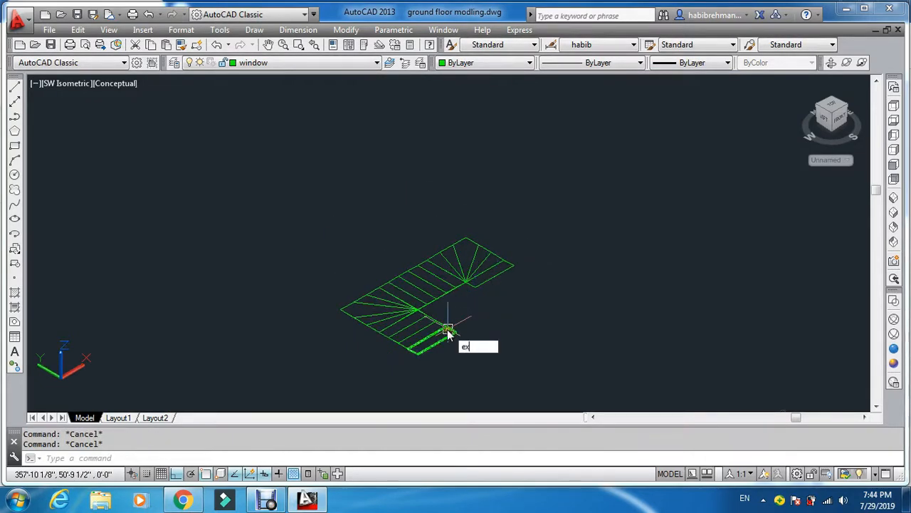
type("t")
key("Return")
scroll(416, 352, "up", 4)
left_click(426, 355)
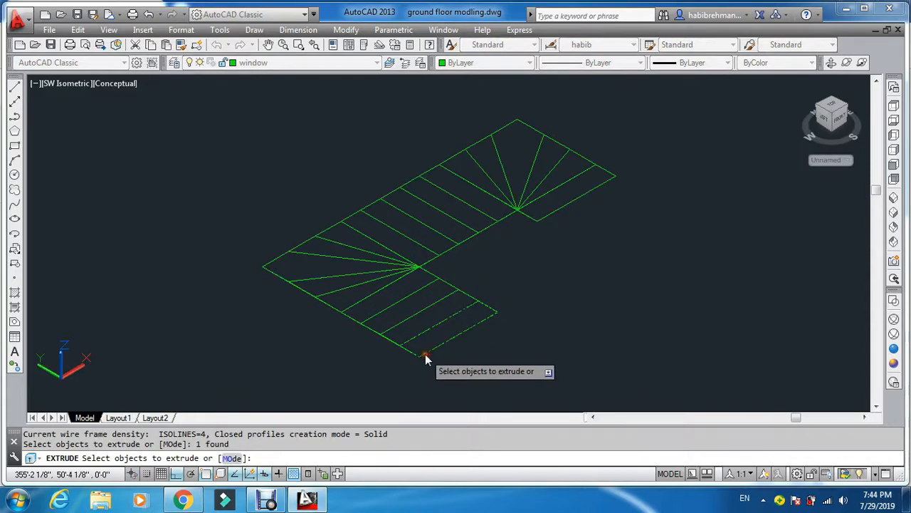
left_click(394, 345)
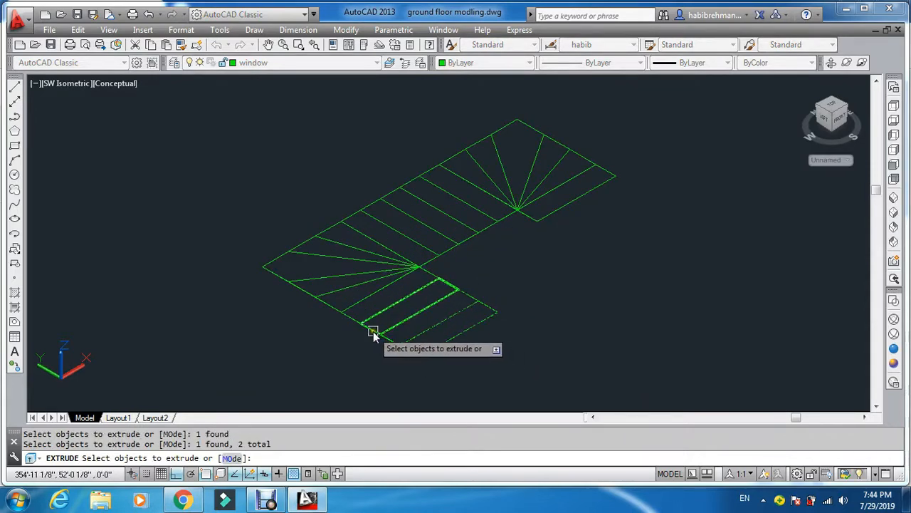
left_click(368, 326)
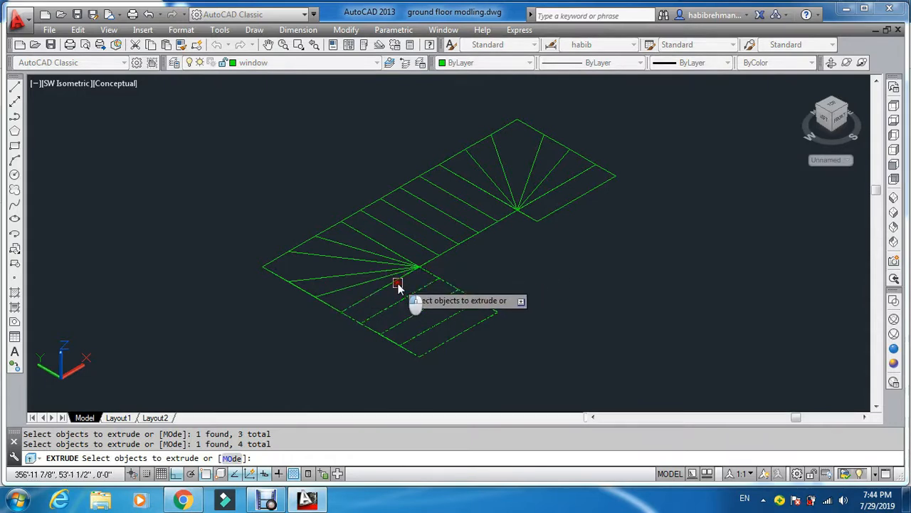
left_click(340, 289)
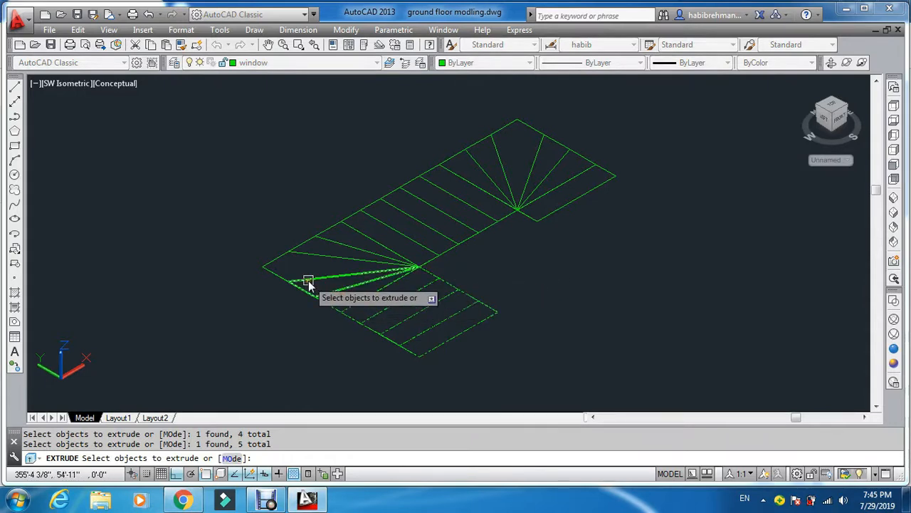
left_click(306, 257)
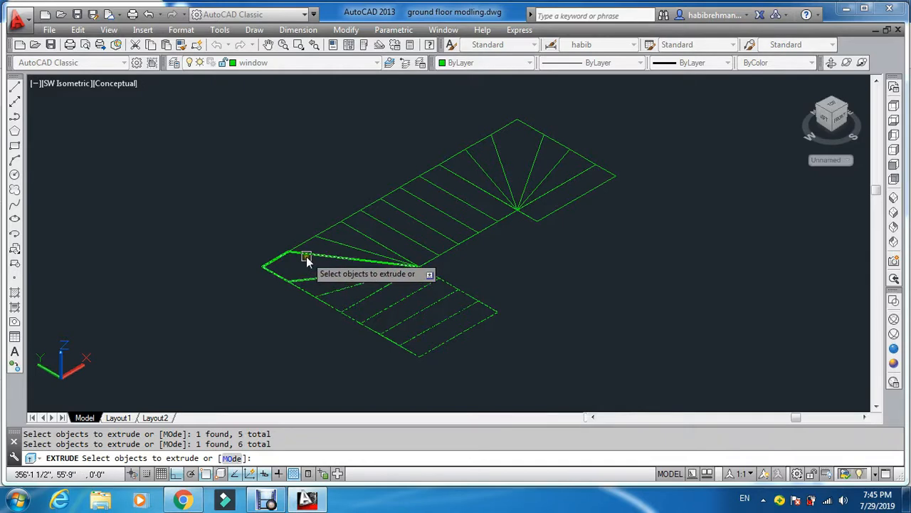
left_click(330, 248)
left_click(346, 230)
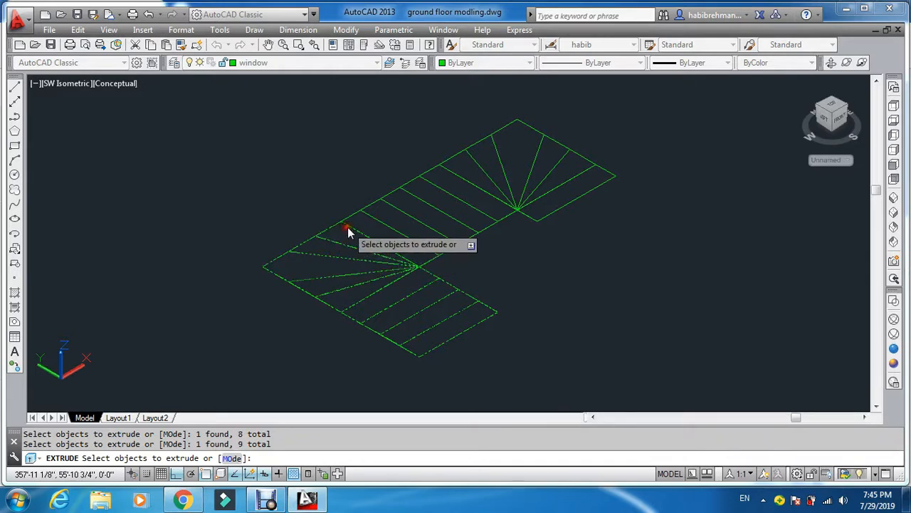
left_click(381, 214)
left_click(388, 206)
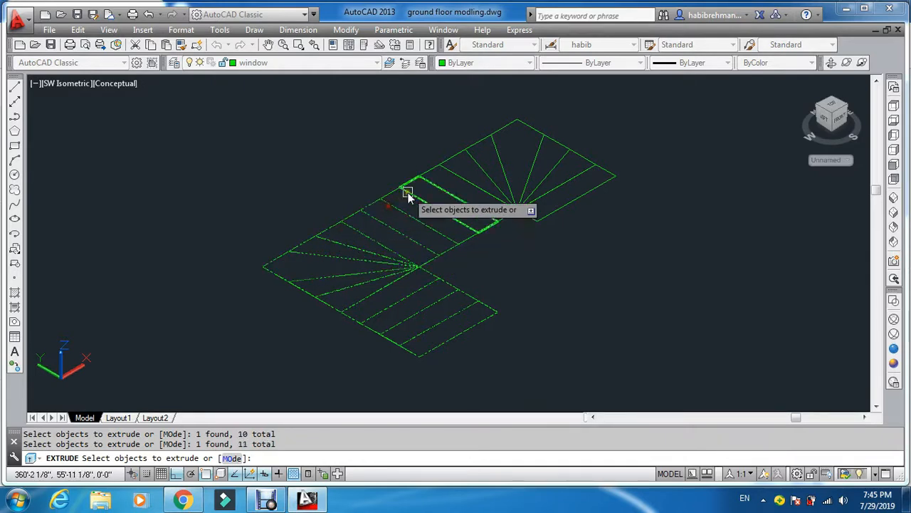
left_click(392, 197)
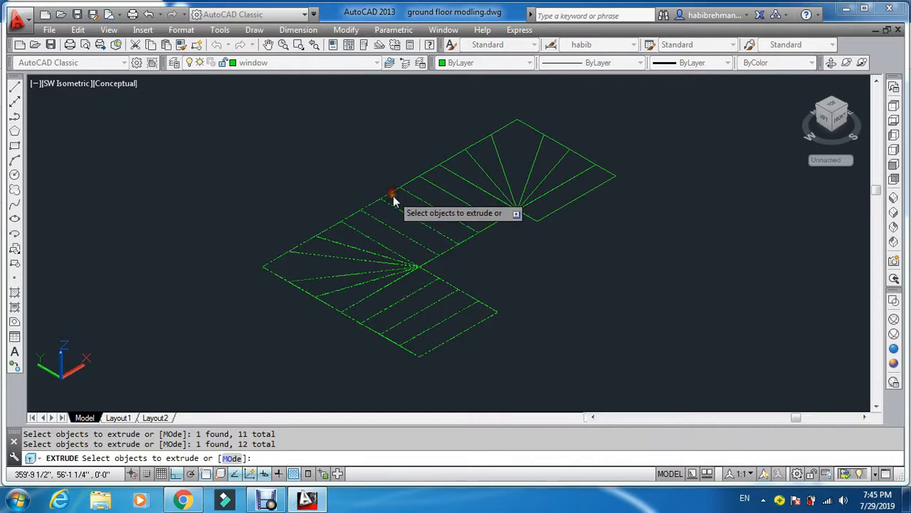
left_click(423, 183)
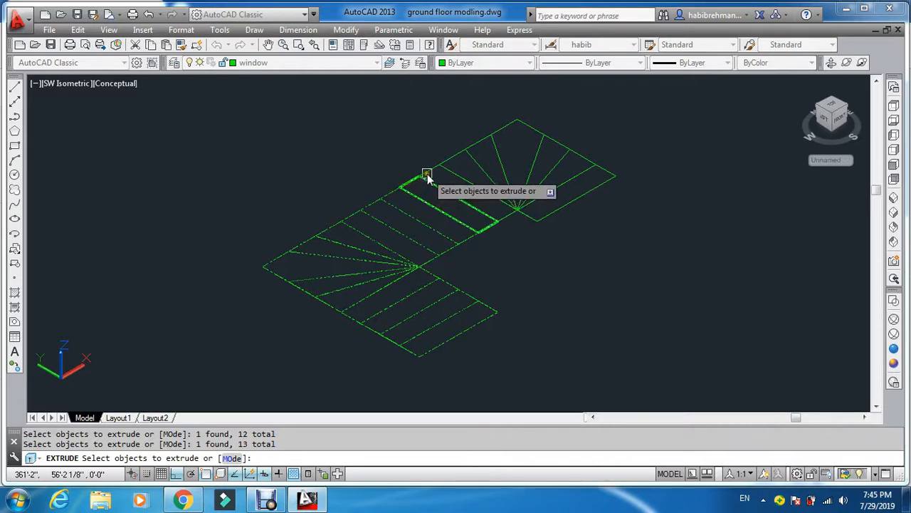
left_click(430, 175)
left_click(456, 158)
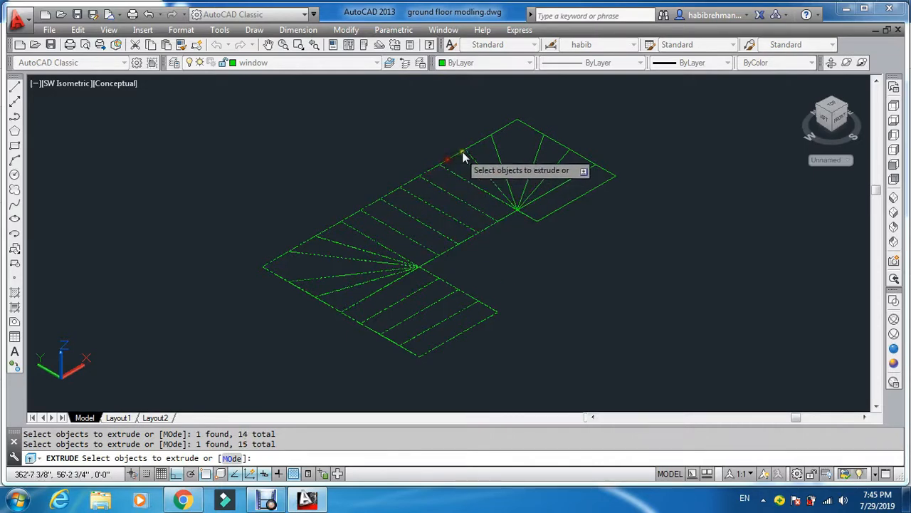
left_click(502, 137)
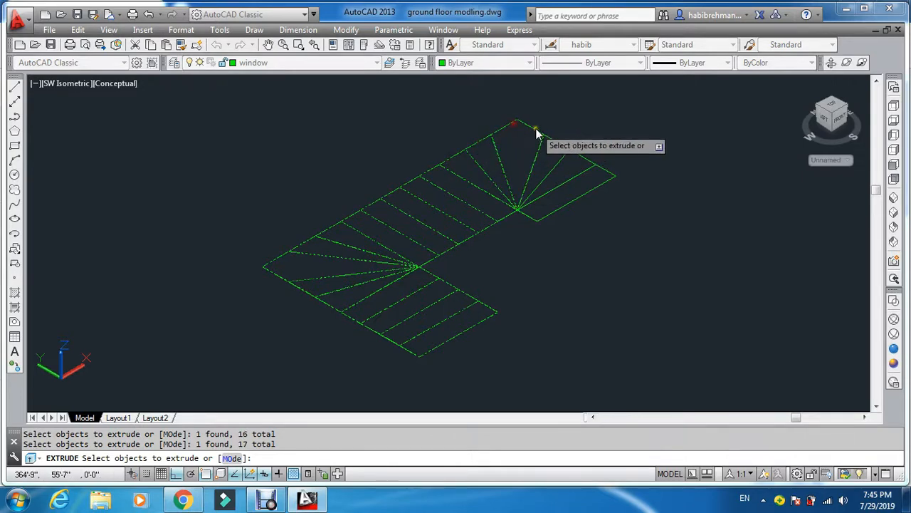
left_click(535, 135)
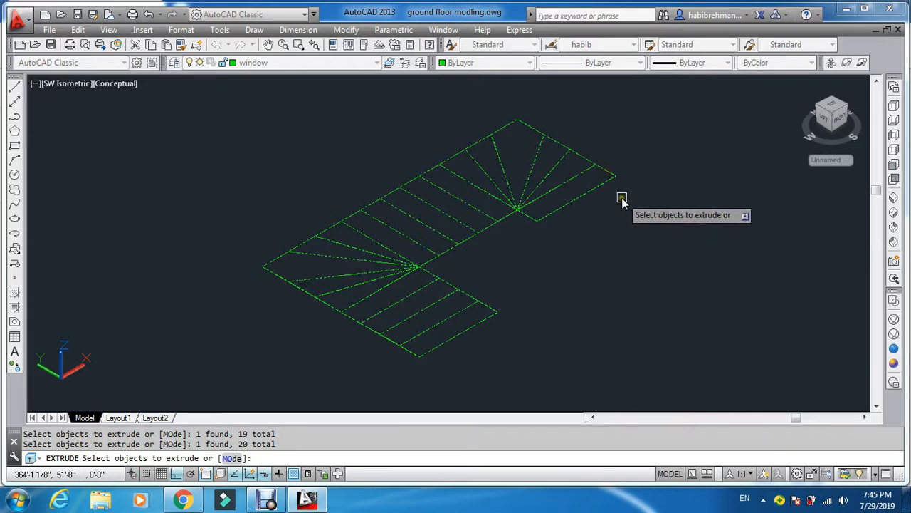
key("Return")
scroll(623, 199, "down", 4)
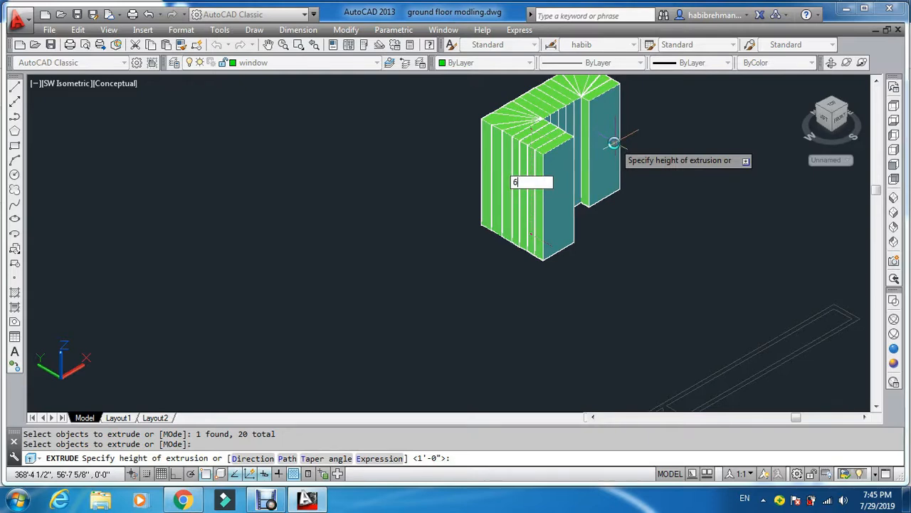
type("6")
key("Return")
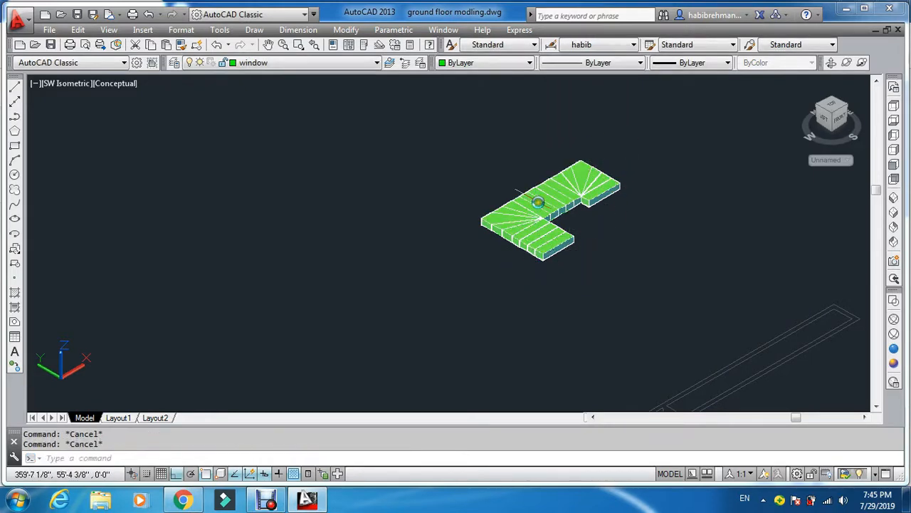
Move the second tread of the lower flight straight up so it rests at the top level of the first tread
scroll(538, 202, "up", 4)
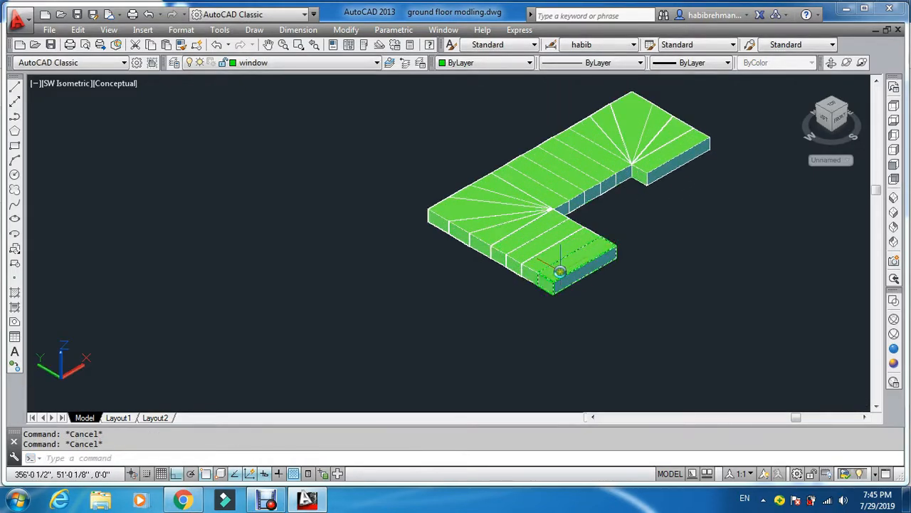
type("m")
key("Return")
scroll(531, 264, "up", 2)
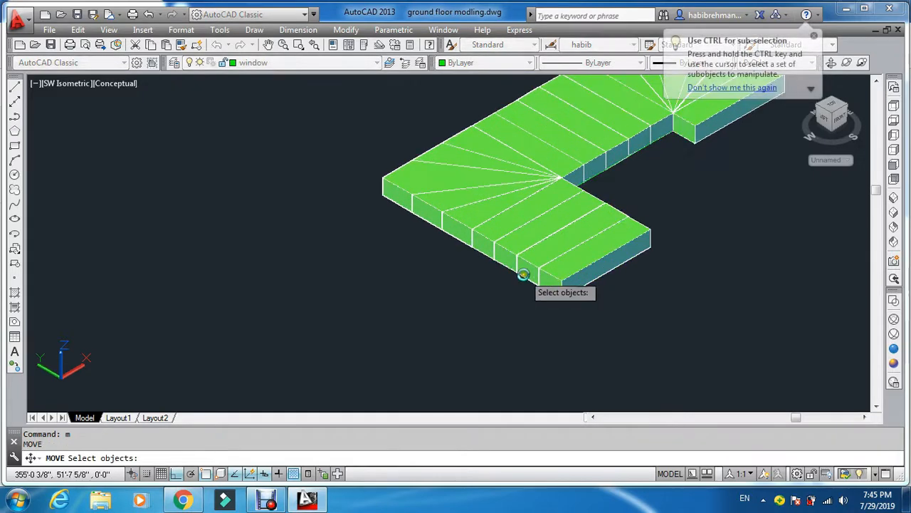
scroll(530, 263, "up", 2)
left_click(531, 265)
key("Return")
scroll(536, 278, "up", 4)
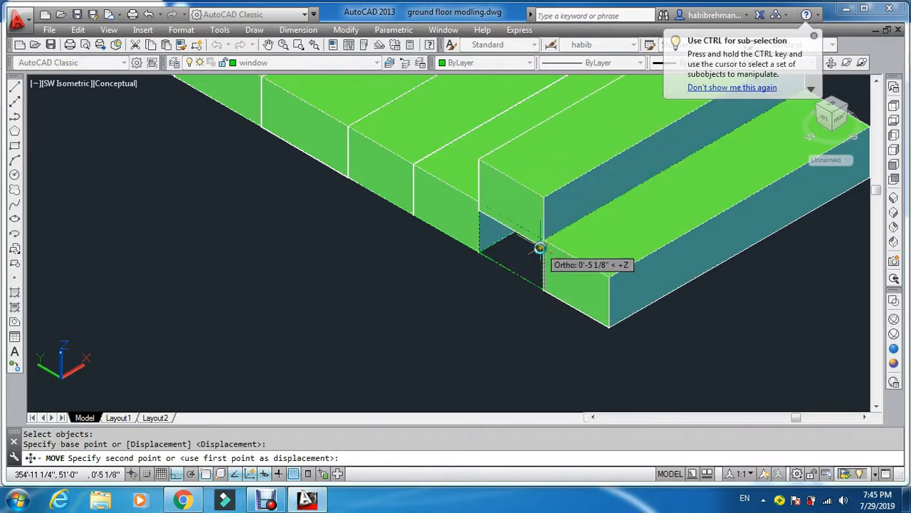
key("Escape")
Move the third tread of the lower flight vertically by 1'-0" to the top edge of the second tread
key("Return")
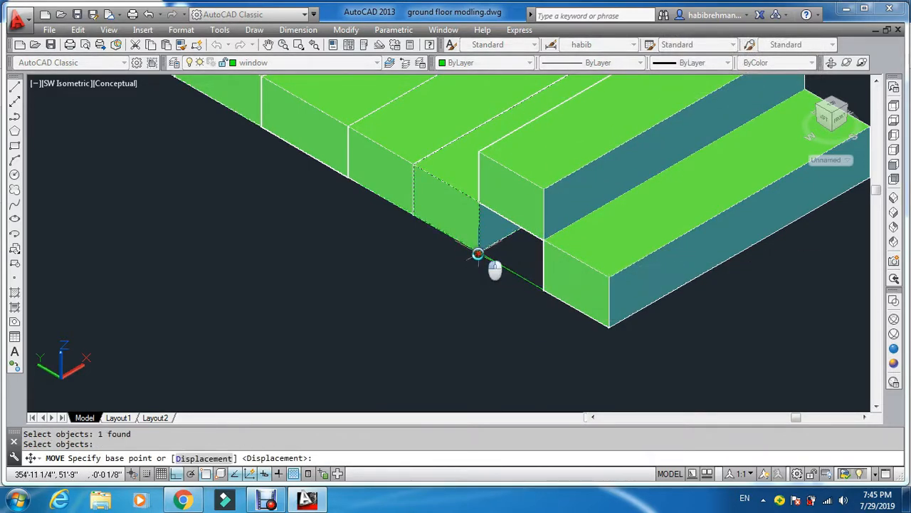
left_click(478, 254)
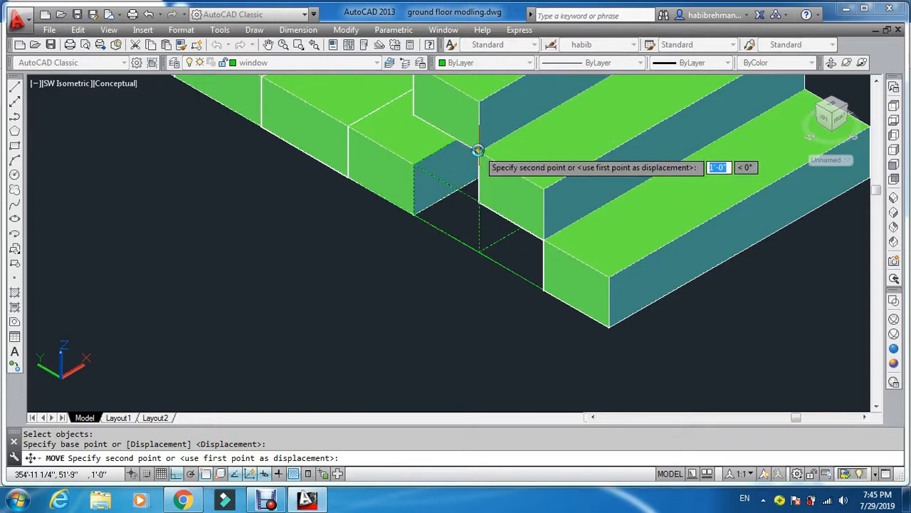
scroll(470, 160, "down", 2)
key("Escape")
Raise the fourth straight tread from its bottom corner to the top level of the third tread
key("Return")
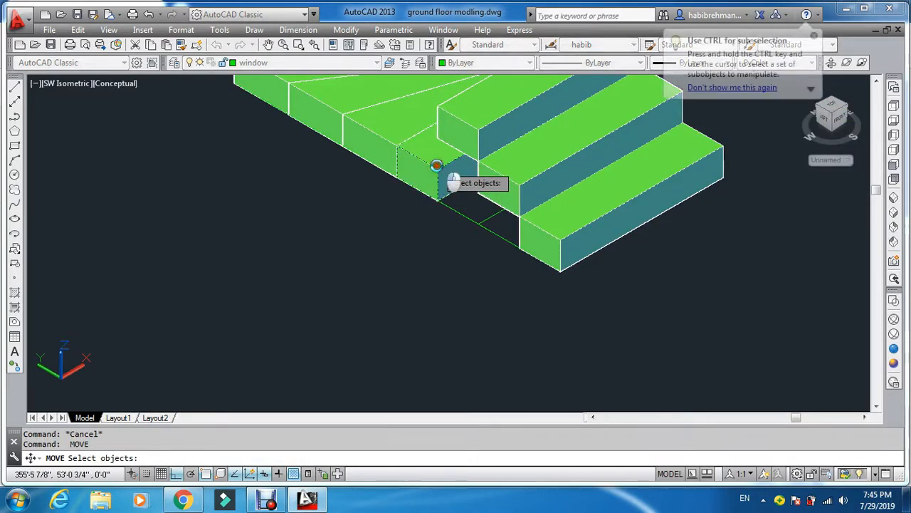
left_click(436, 165)
key("Return")
left_click(438, 202)
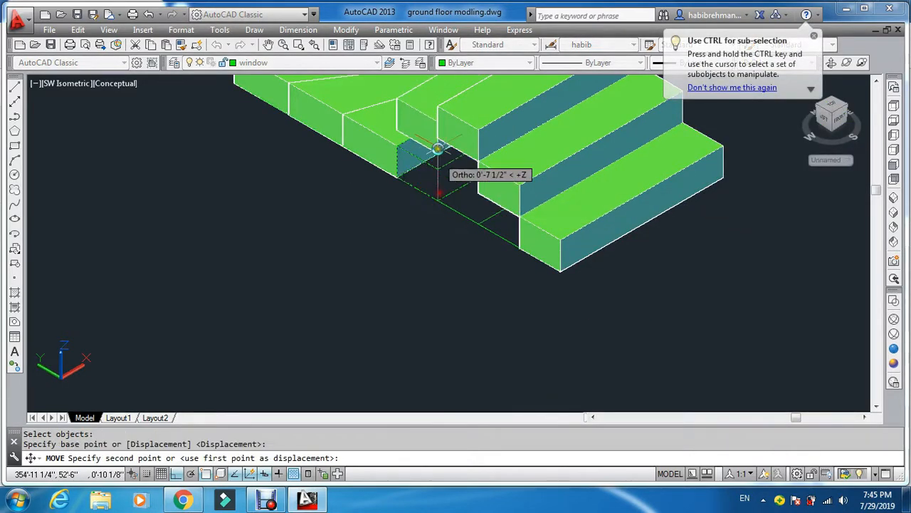
left_click(436, 106)
scroll(439, 176, "down", 3)
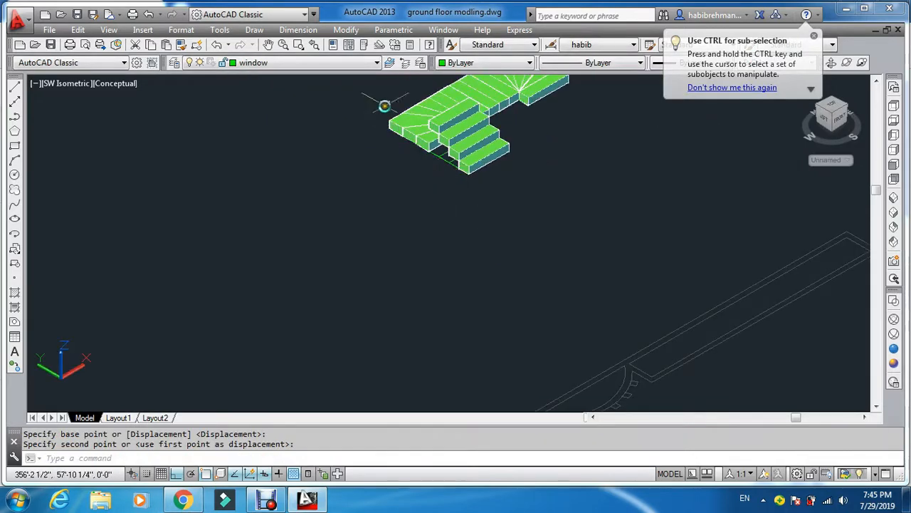
Move the first winder tread at the lower corner up 2'-0" onto the top level of the fourth straight tread
scroll(463, 167, "up", 4)
scroll(502, 223, "up", 2)
key("Return")
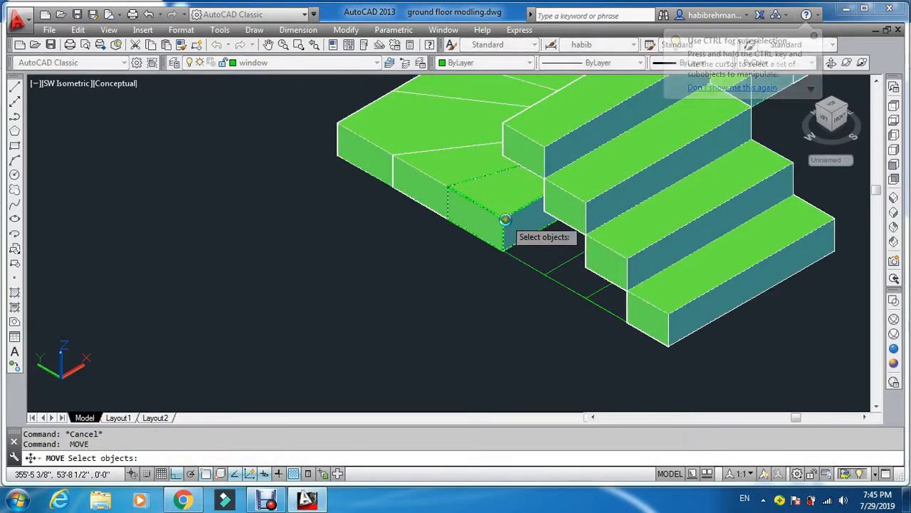
left_click(503, 227)
key("Return")
left_click(502, 252)
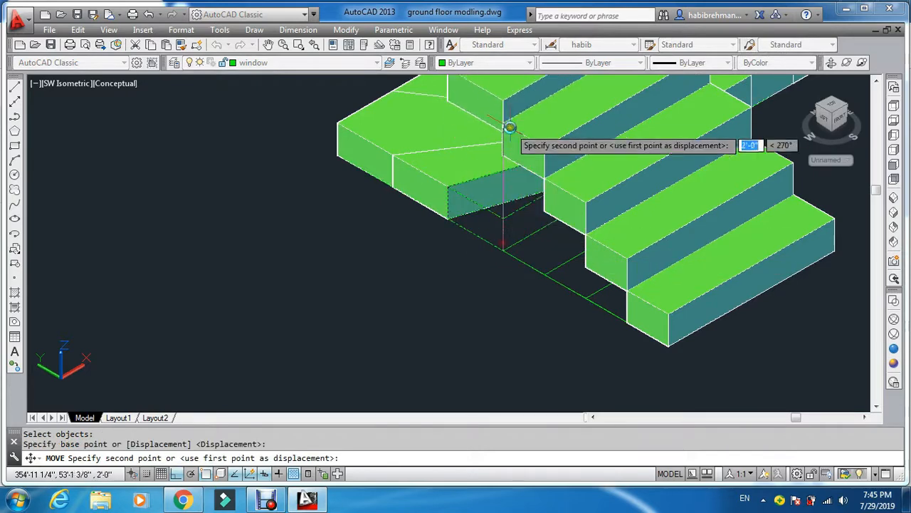
key("Escape")
Move the second winder tread up 2'-6" so its bottom corner meets the top of the first winder tread
key("Return")
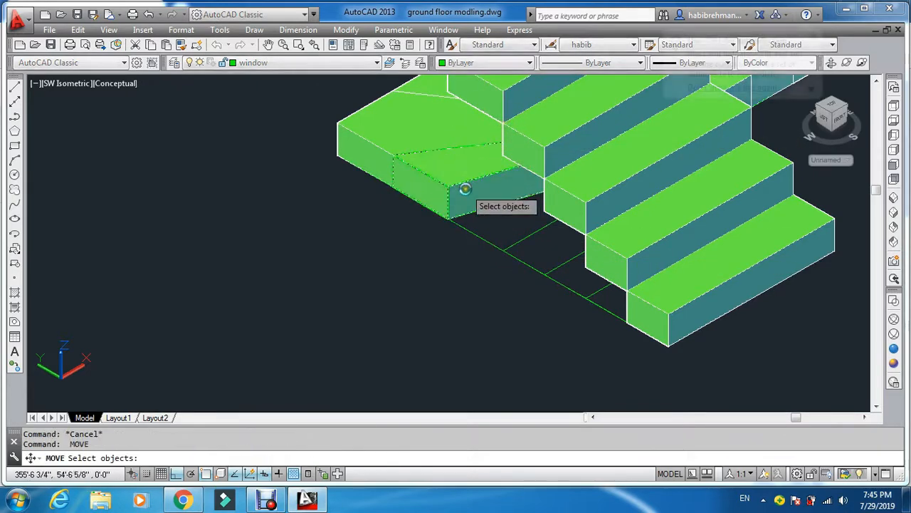
left_click(460, 187)
key("Return")
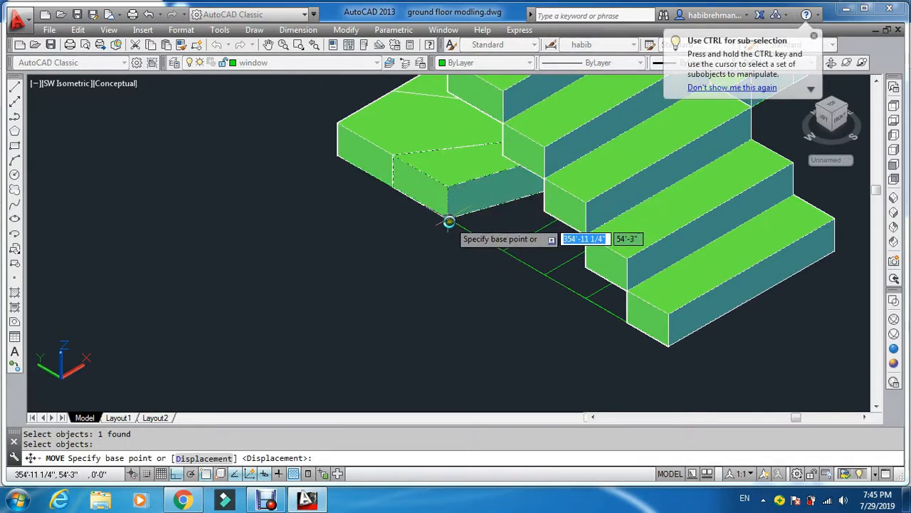
left_click(449, 222)
scroll(403, 196, "down", 3)
scroll(430, 119, "up", 5)
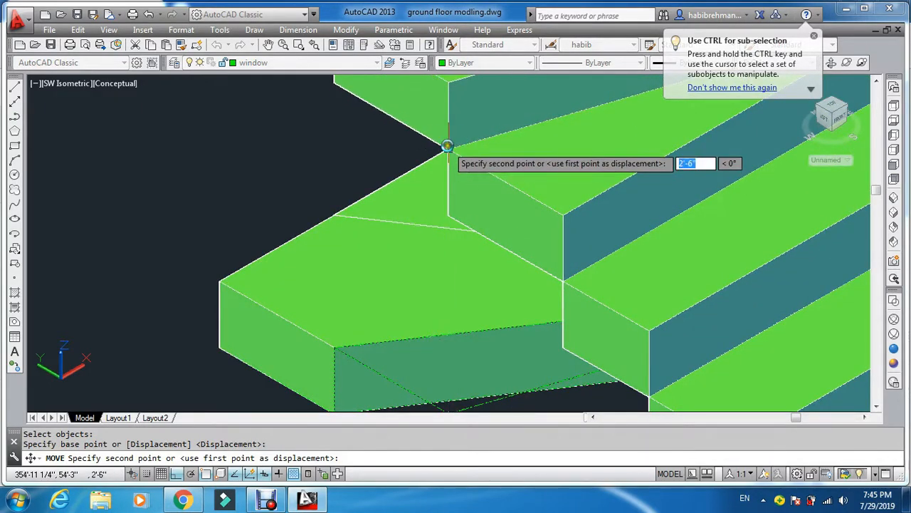
left_click(447, 146)
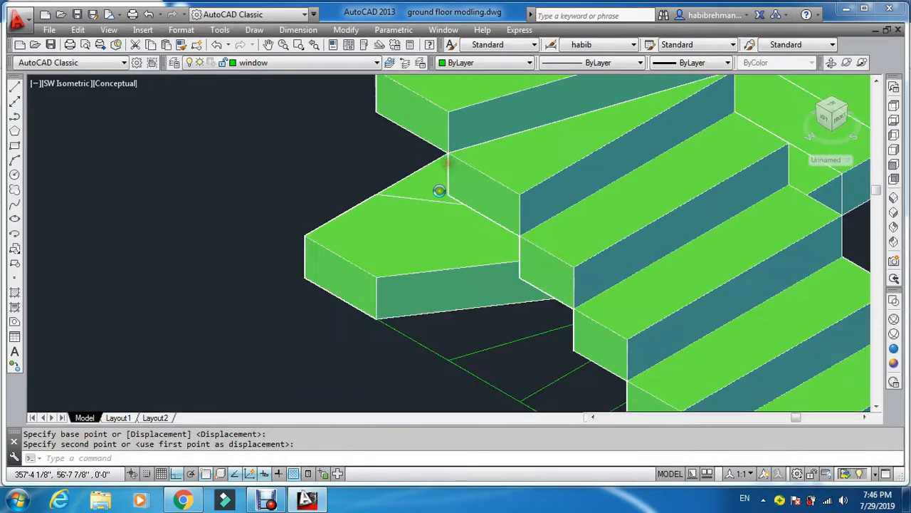
key("Escape")
Try to move the corner winder tread from its front bottom corner onto the top corner of the first winder tread
scroll(439, 191, "down", 4)
left_click(829, 62)
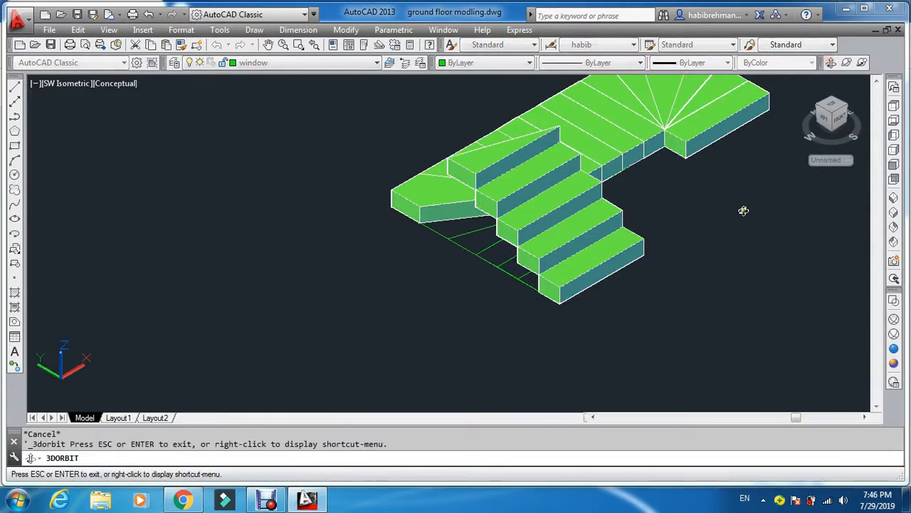
left_click_drag(743, 207, 822, 192)
key("Escape")
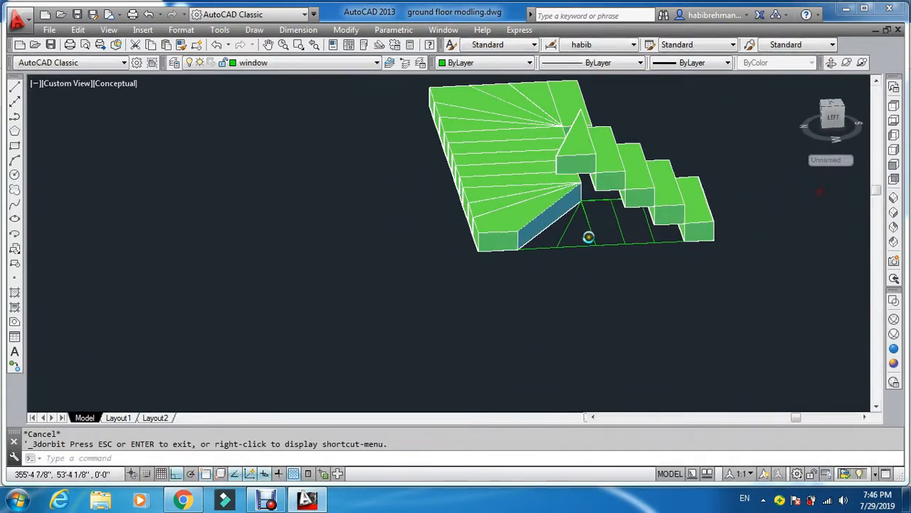
scroll(471, 223, "up", 3)
key("Return")
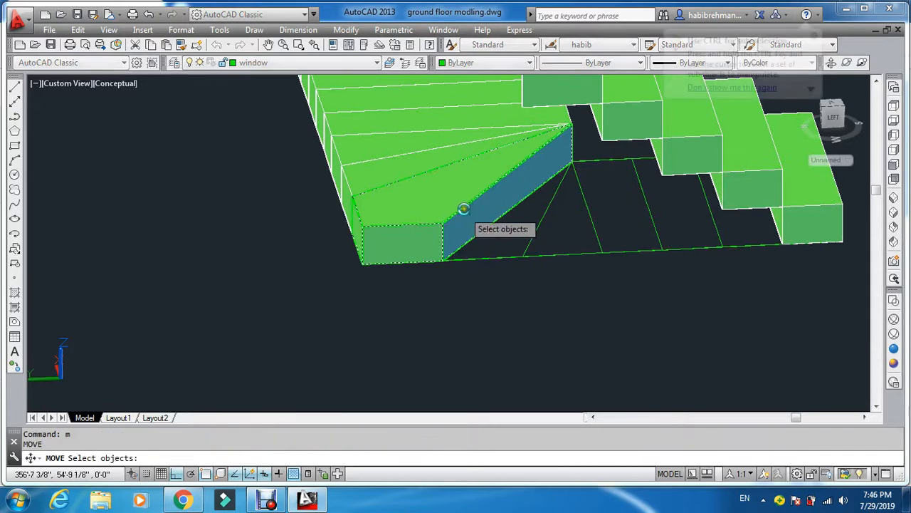
left_click(464, 218)
key("Return")
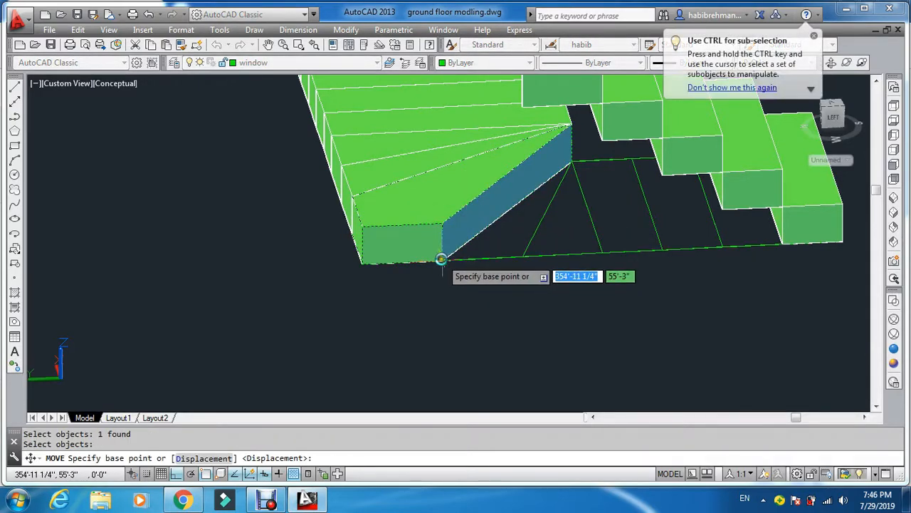
left_click(442, 261)
scroll(447, 259, "down", 3)
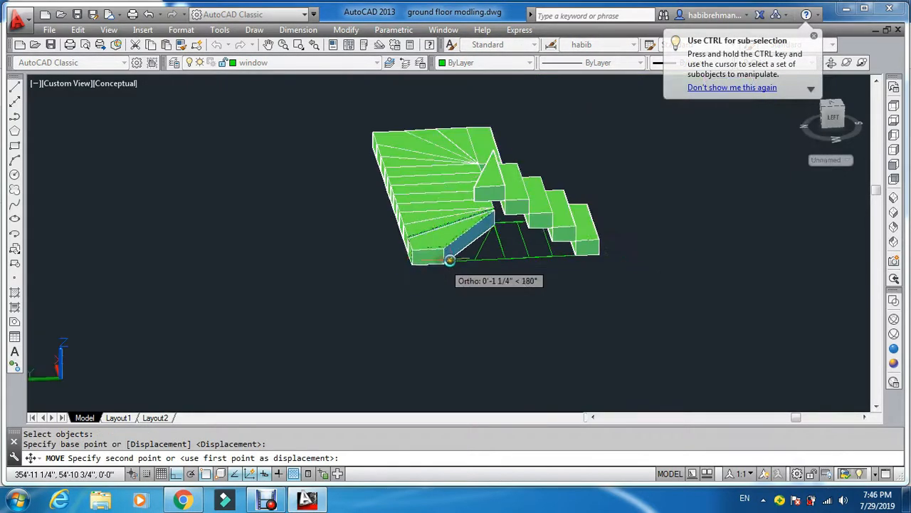
scroll(488, 197, "up", 3)
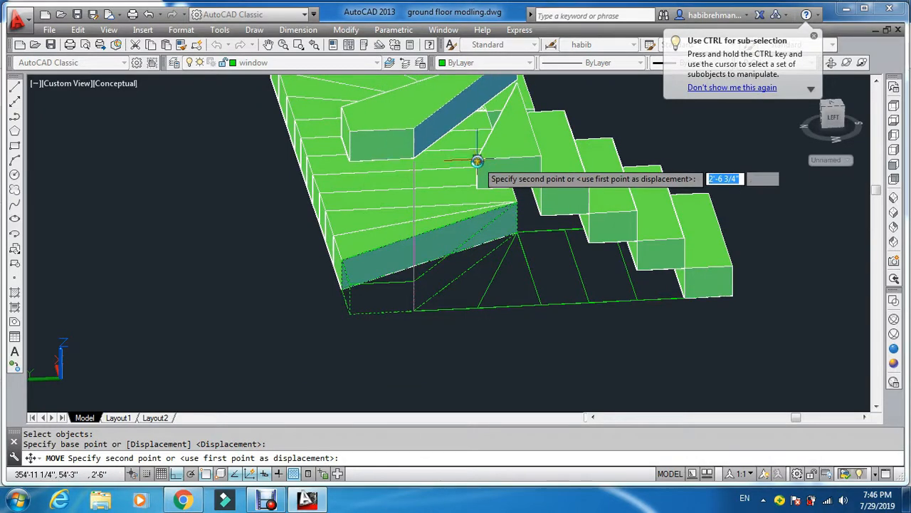
left_click(477, 161)
scroll(460, 209, "down", 4)
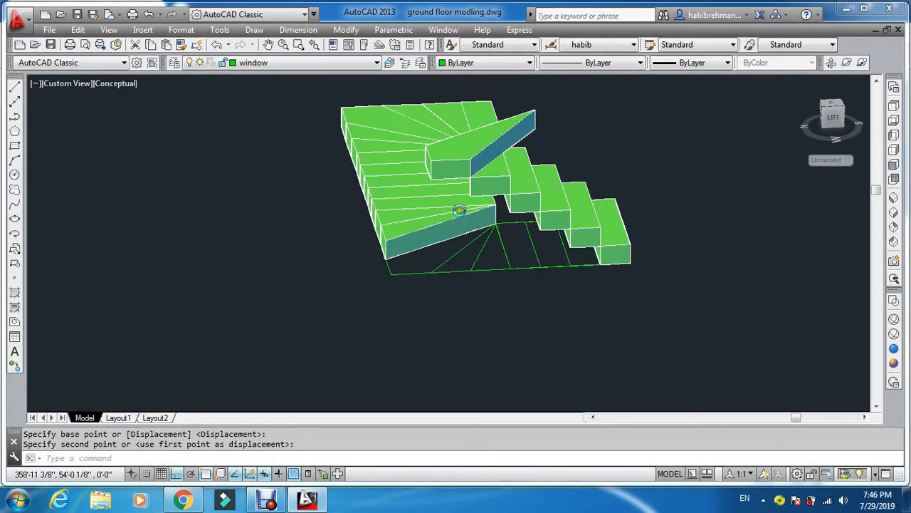
scroll(461, 210, "up", 2)
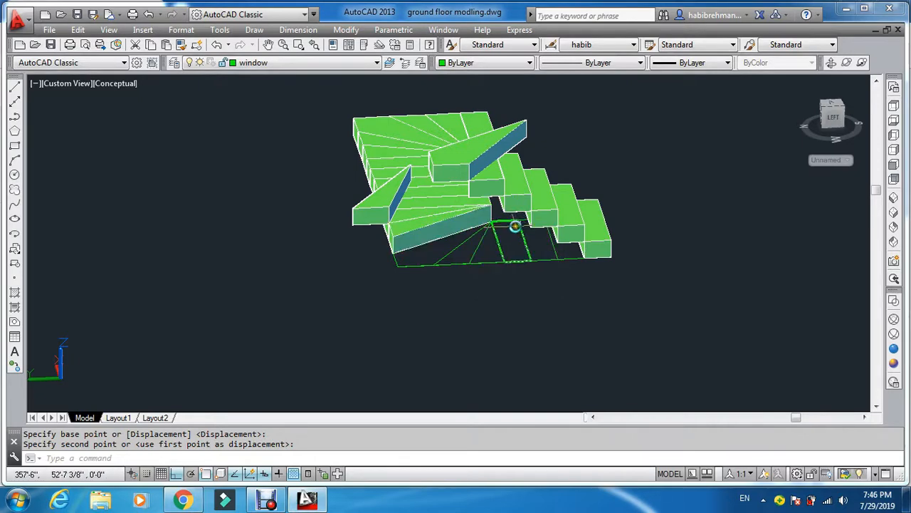
Undo the corner winder tread's move and the view changes made around it
key("ctrl+z")
key("ctrl+z")
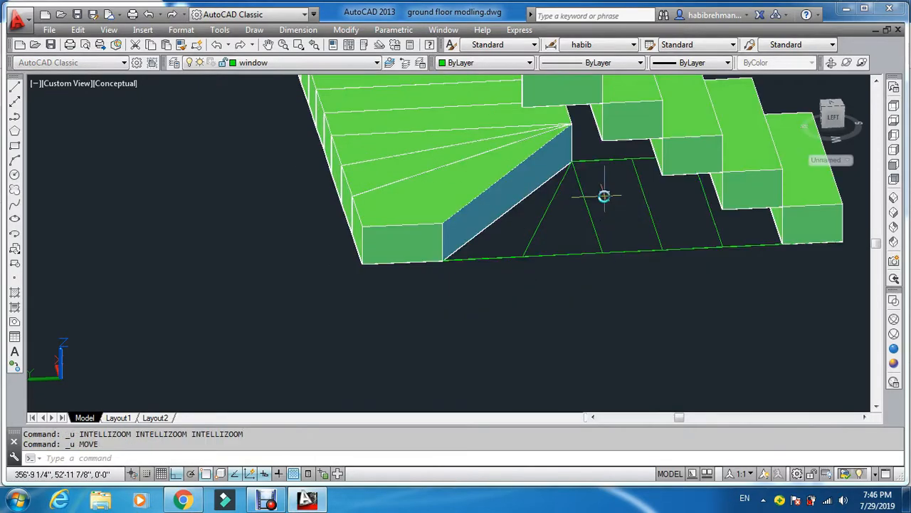
middle_click_drag(627, 207, 778, 151, "shift")
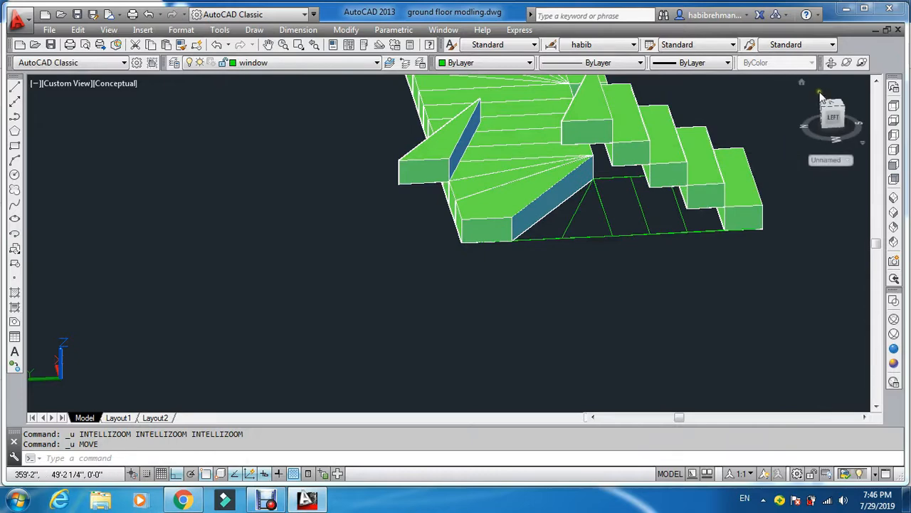
key("ctrl+z")
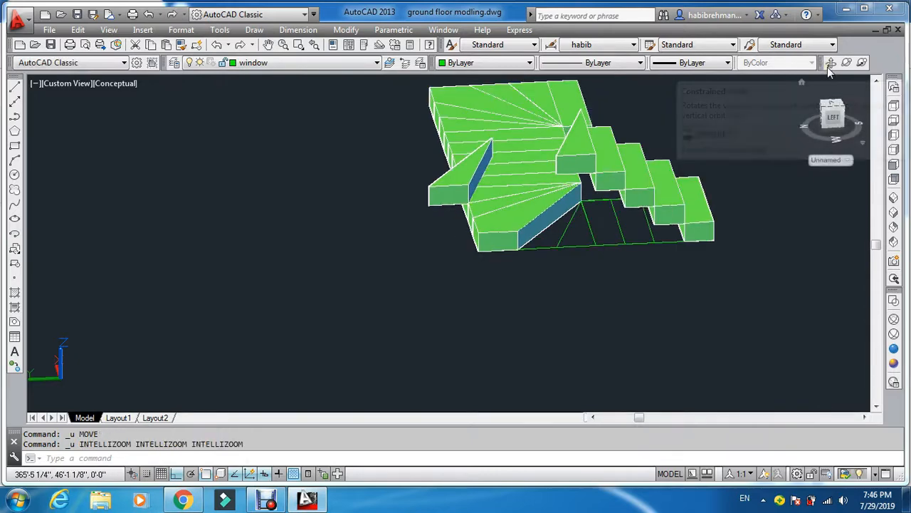
key("ctrl+z")
Move the displaced second winder tread by its front bottom corner onto the top corner of the first winder tread
left_click(831, 62)
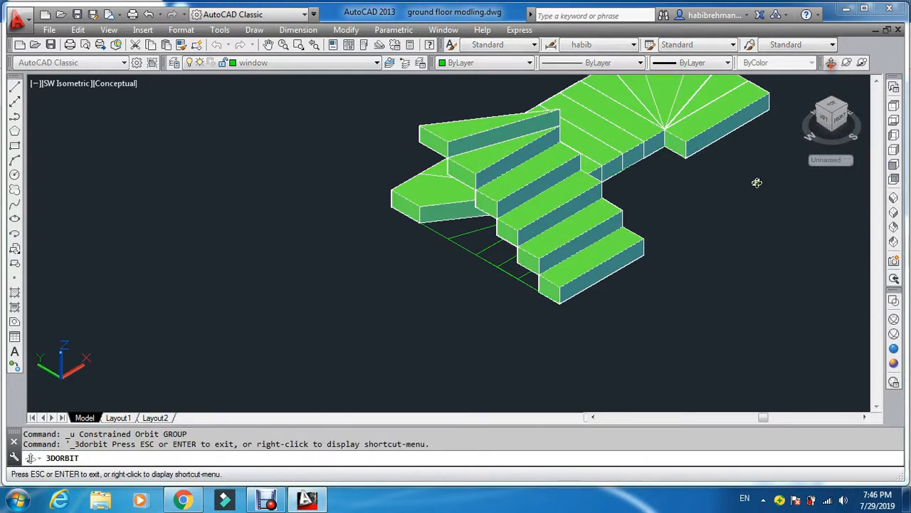
left_click_drag(757, 182, 861, 195)
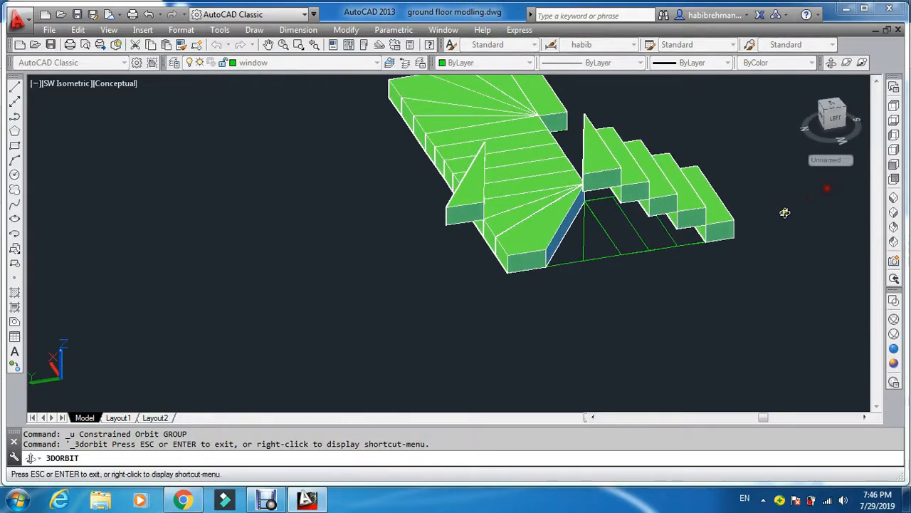
key("Escape")
type("m")
key("Return")
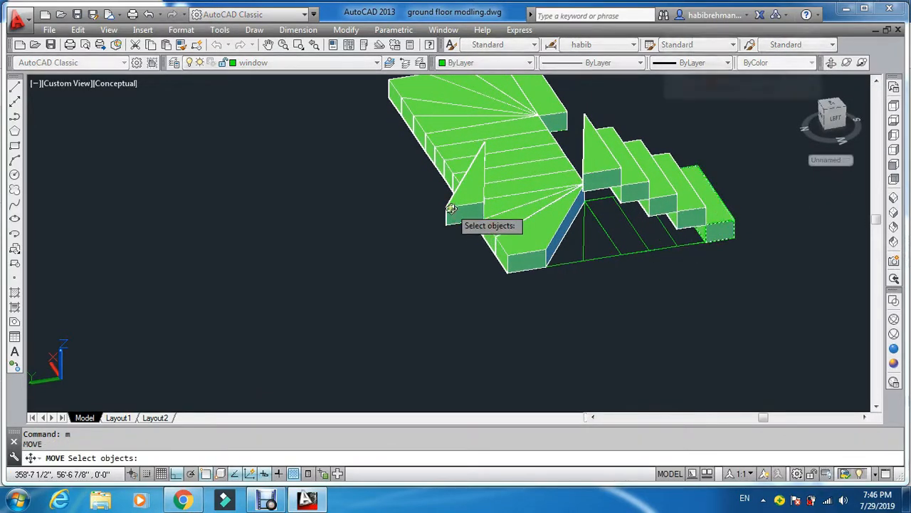
left_click(453, 208)
key("Return")
scroll(469, 215, "up", 5)
scroll(512, 224, "up", 3)
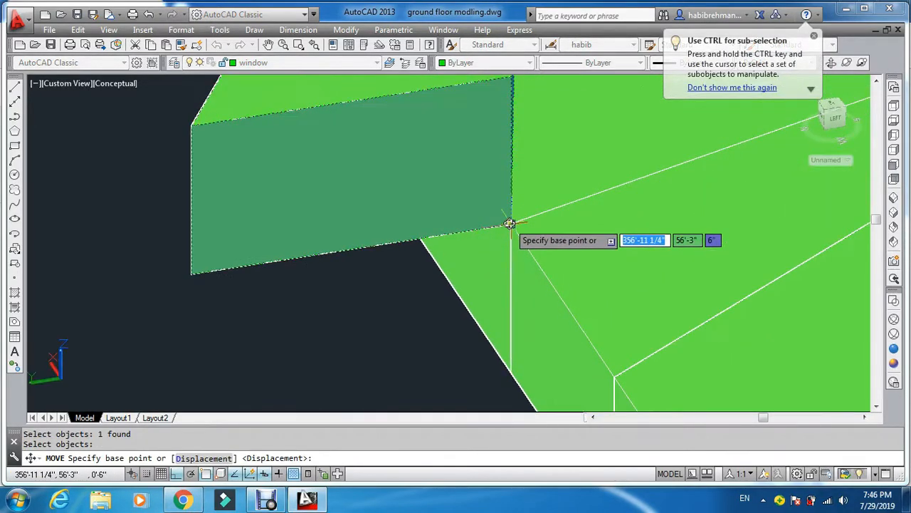
left_click(509, 223)
scroll(509, 222, "down", 5)
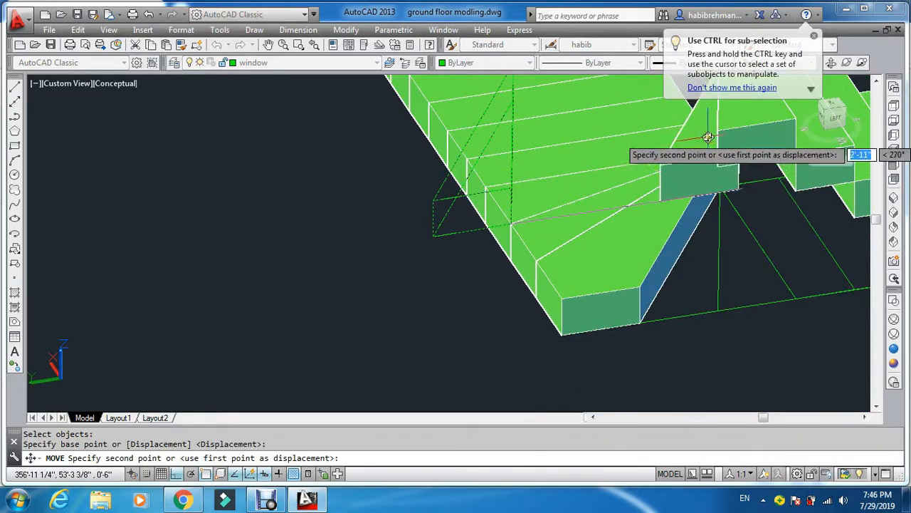
left_click(715, 132)
scroll(705, 155, "down", 4)
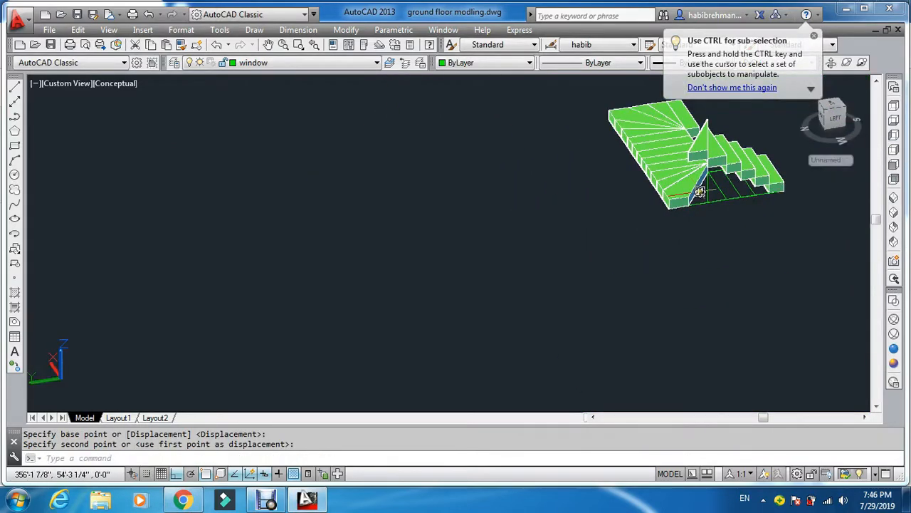
Move the corner winder tread up 3'-0" so its front bottom corner meets the top of the second winder tread
scroll(662, 242, "up", 4)
scroll(654, 244, "up", 2)
key("space")
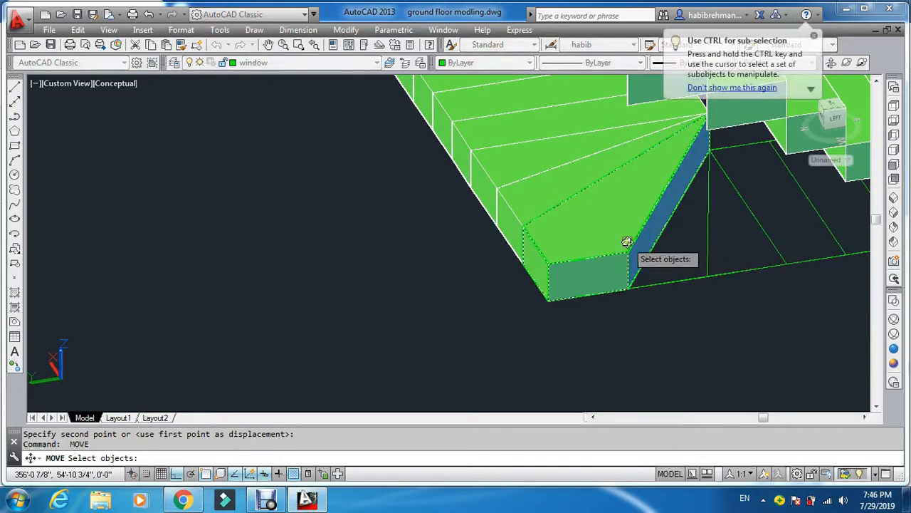
key("space")
left_click(628, 290)
scroll(626, 285, "down", 4)
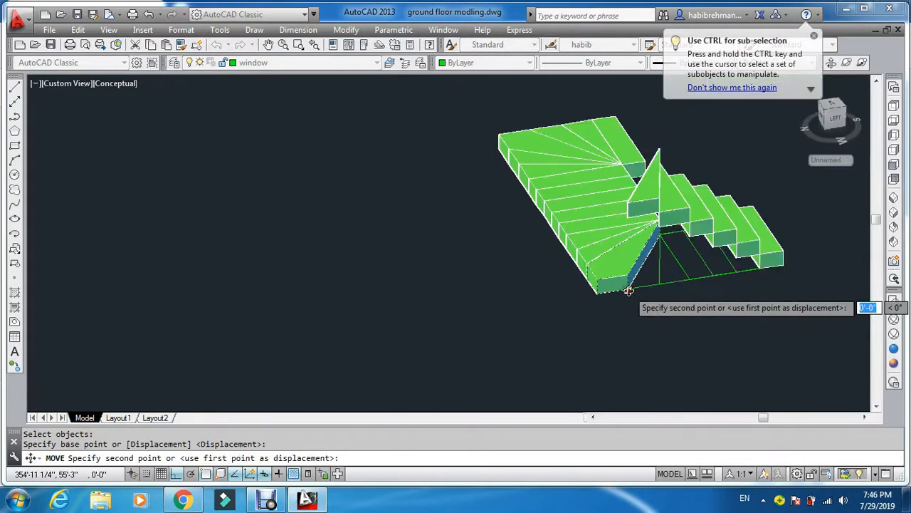
scroll(630, 281, "up", 4)
scroll(631, 278, "up", 4)
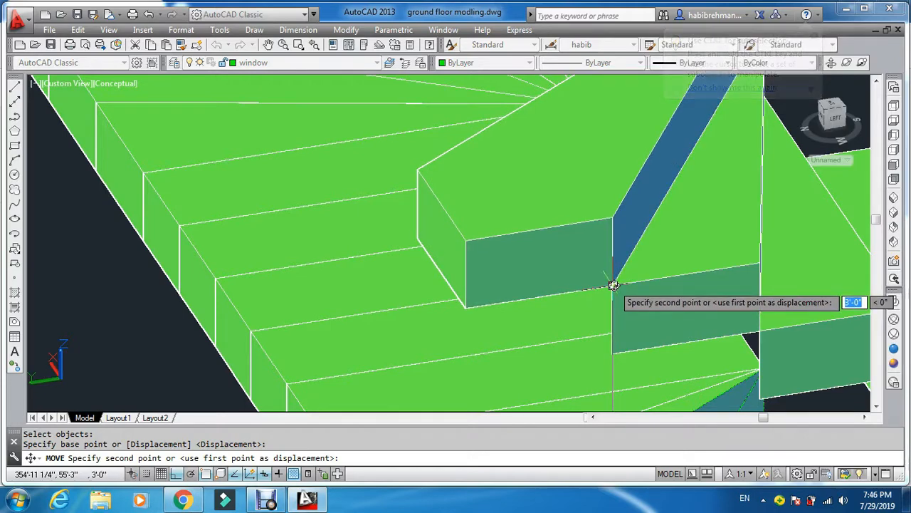
left_click(615, 283)
key("Escape")
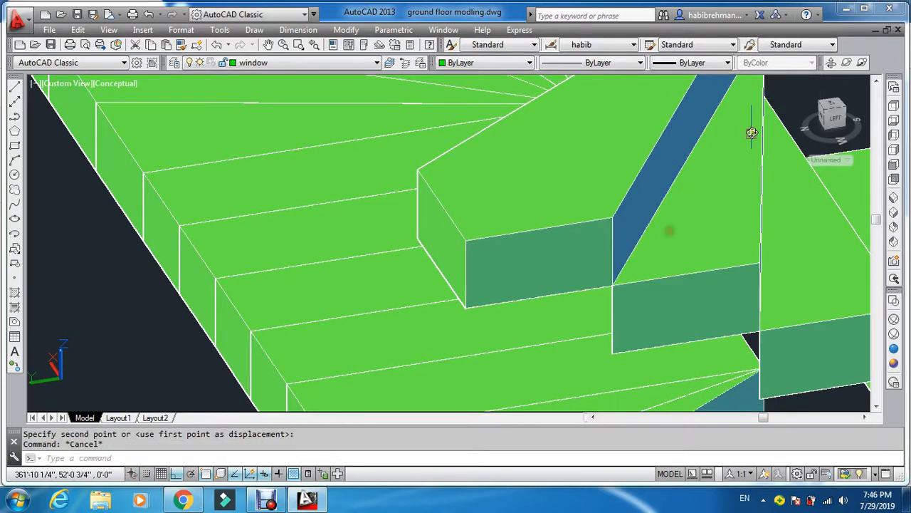
Raise the fourth winder tread, just past the corner, from its outer bottom corner to the top of the corner winder tread
left_click(830, 63)
left_click_drag(525, 335, 543, 324)
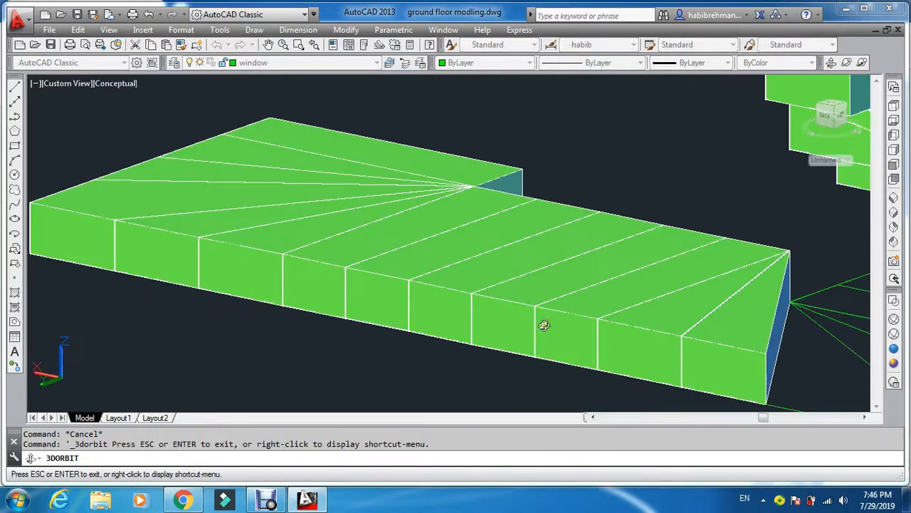
scroll(544, 324, "down", 4)
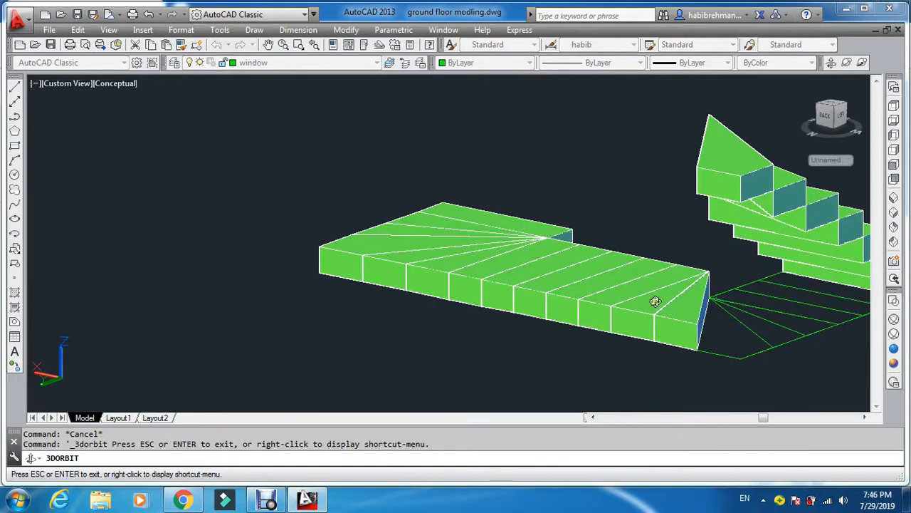
middle_click_drag(655, 301, 489, 321)
key("Escape")
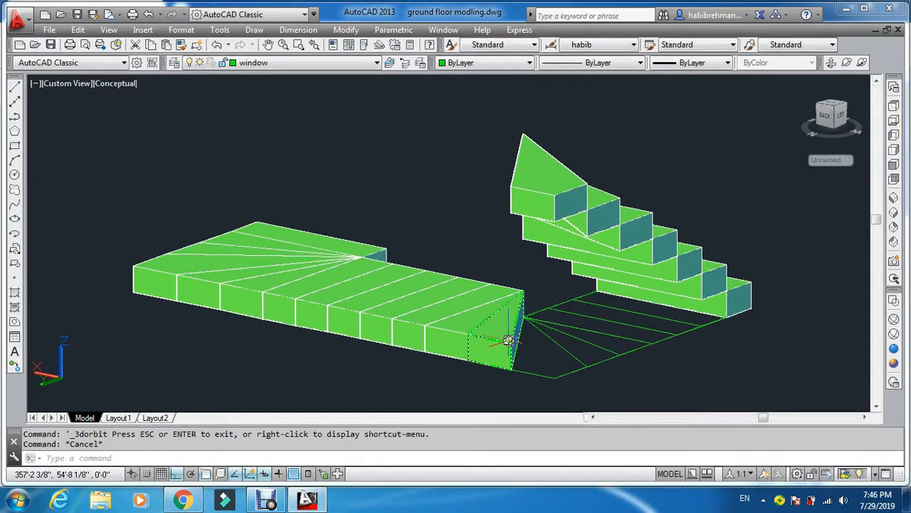
scroll(507, 341, "up", 2)
type("m")
key("Return")
left_click(511, 341)
key("Return")
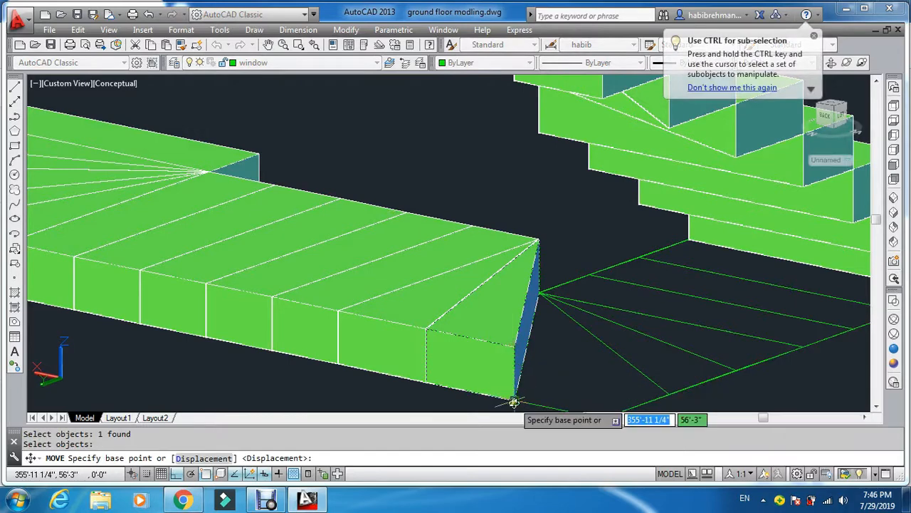
left_click(514, 403)
scroll(514, 403, "down", 3)
scroll(488, 269, "up", 5)
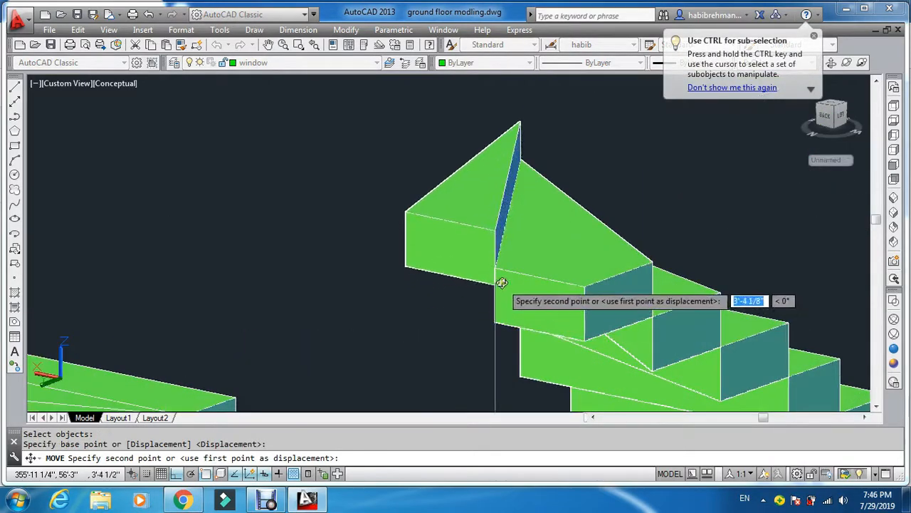
left_click(495, 268)
scroll(494, 269, "down", 5)
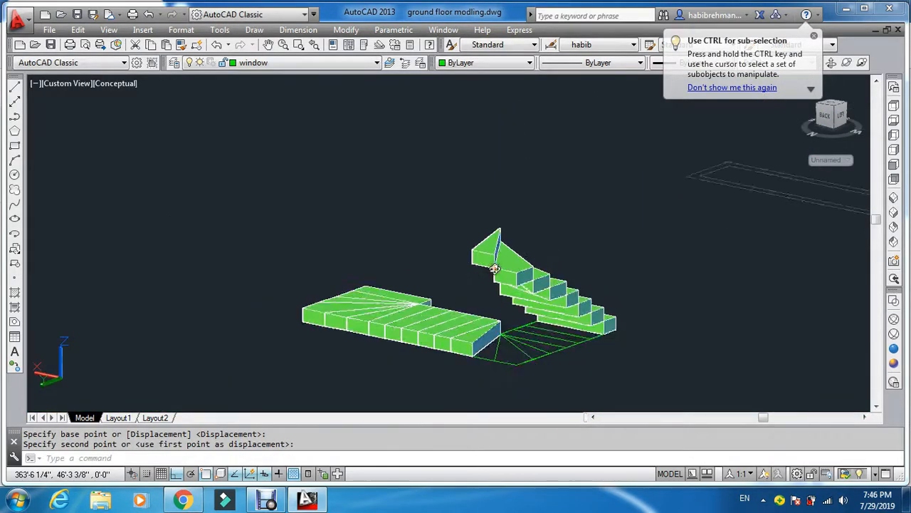
Raise the fifth winder tread vertically from its outer bottom corner to the top corner of the fourth winder tread
key("Return")
scroll(491, 324, "up", 4)
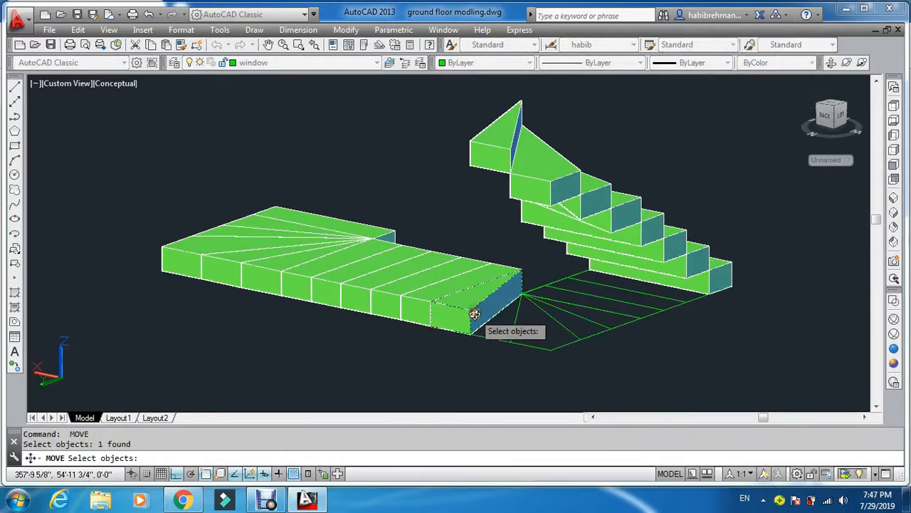
key("Return")
scroll(471, 337, "up", 3)
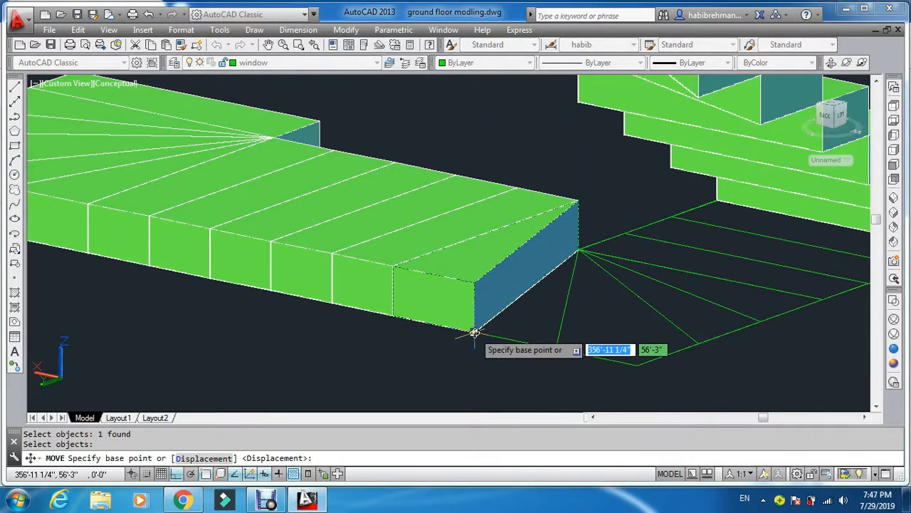
left_click(474, 333)
scroll(474, 332, "down", 4)
scroll(463, 259, "up", 6)
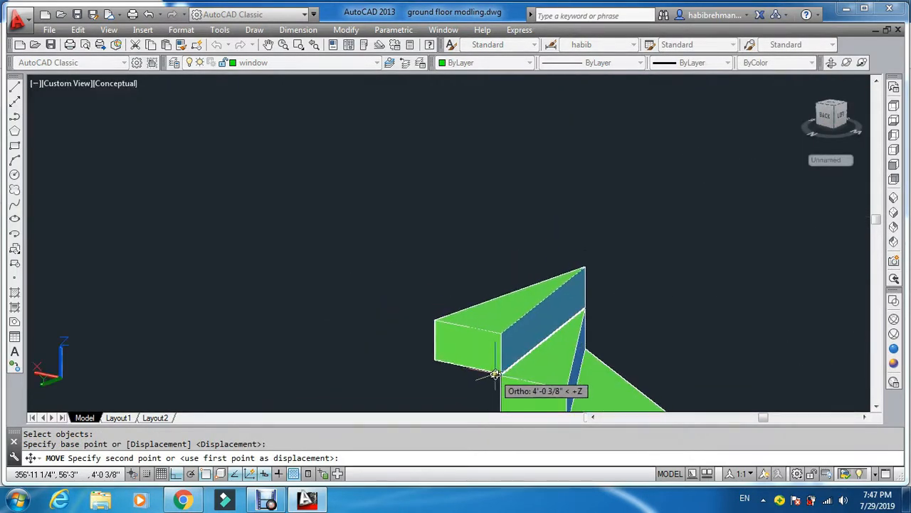
left_click(502, 373)
scroll(492, 313, "down", 4)
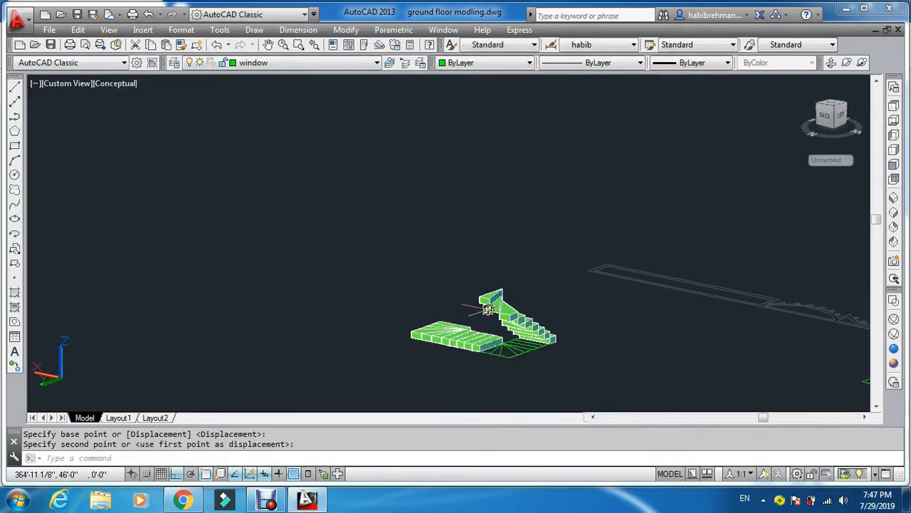
Raise the first straight tread after the winders from its outer bottom corner to the top of the fifth winder tread
key("Return")
scroll(491, 360, "up", 6)
left_click(476, 368)
key("Return")
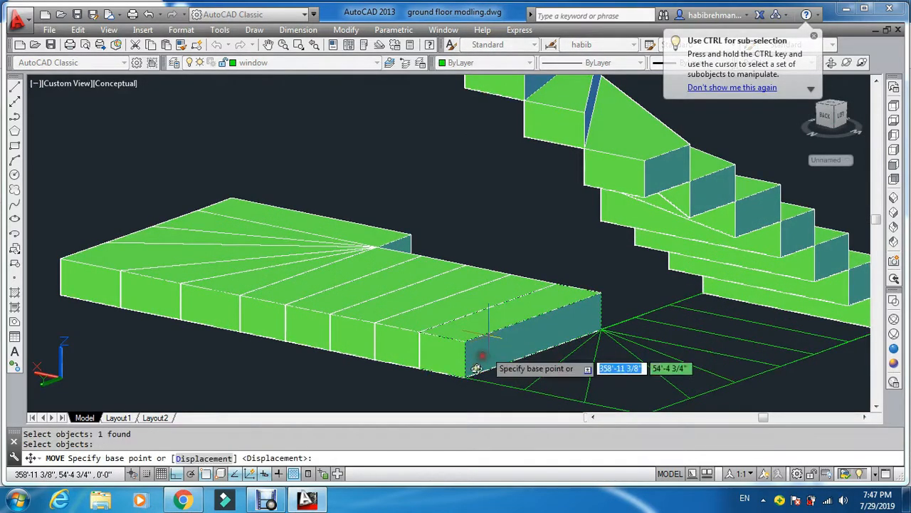
scroll(476, 368, "up", 3)
left_click(443, 388)
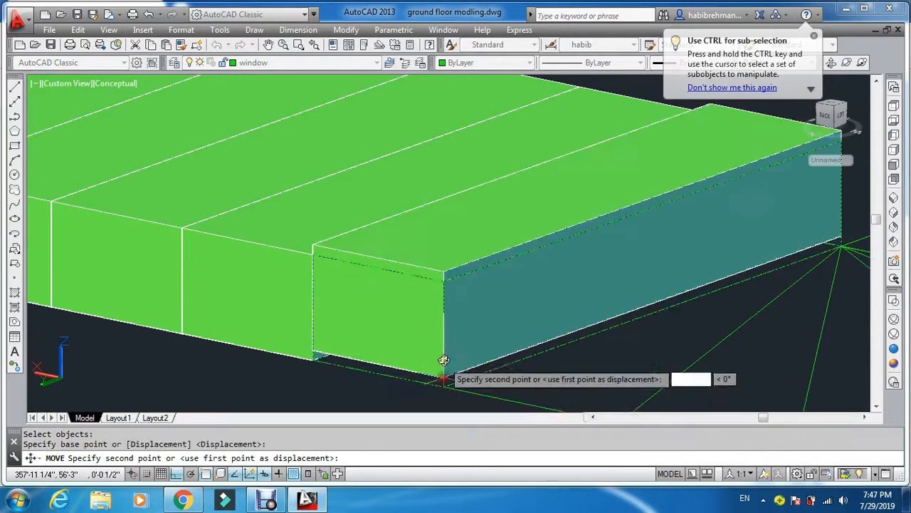
scroll(443, 387, "down", 4)
scroll(443, 384, "up", 4)
scroll(446, 175, "up", 3)
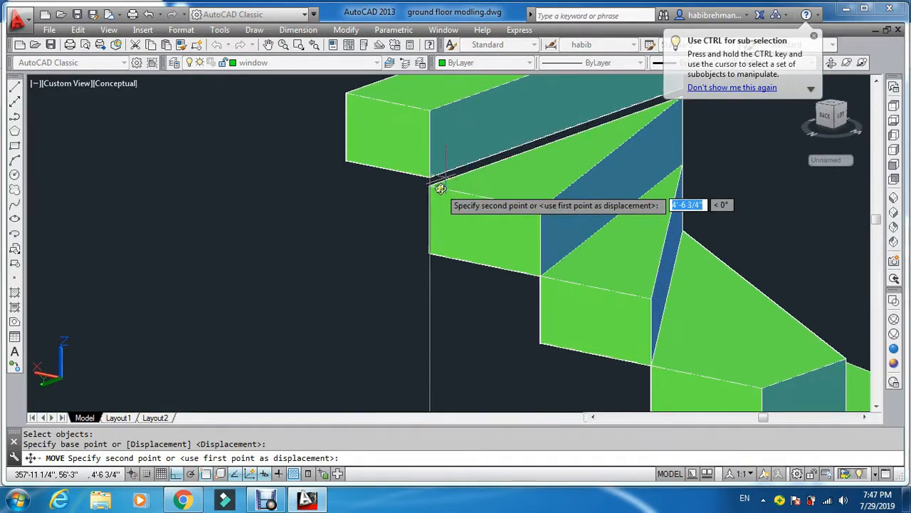
scroll(430, 186, "down", 5)
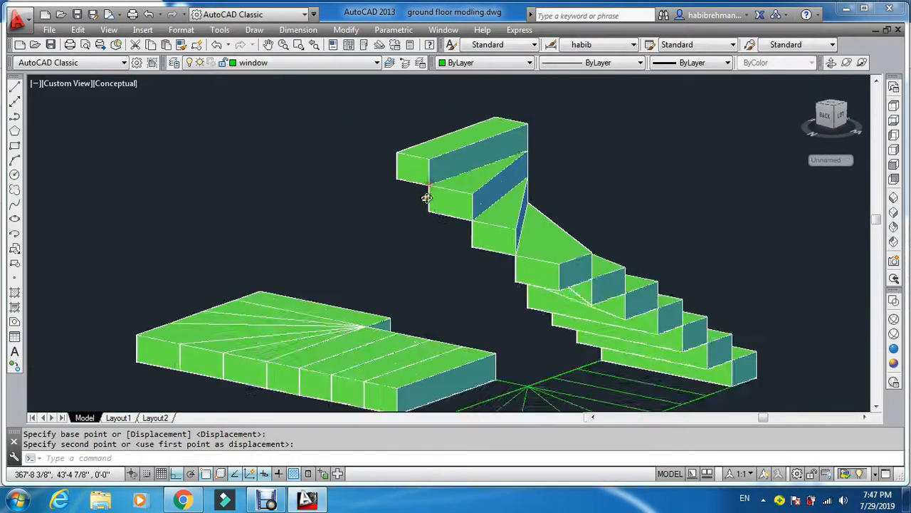
Move the second straight tread up 5'-0" from its outer bottom corner to the top corner of the first straight tread
key("Escape")
key("Return")
scroll(413, 242, "up", 4)
left_click(442, 212)
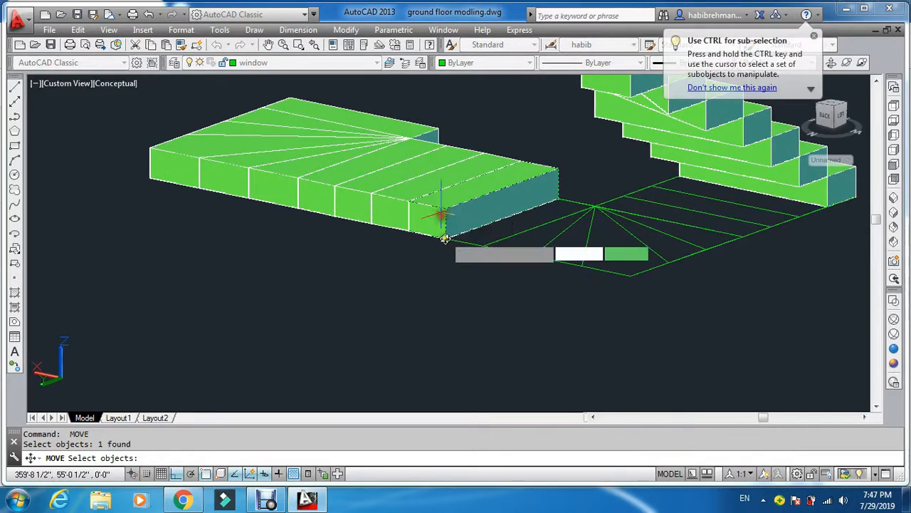
key("Return")
scroll(445, 242, "up", 3)
left_click(447, 227)
scroll(447, 235, "down", 5)
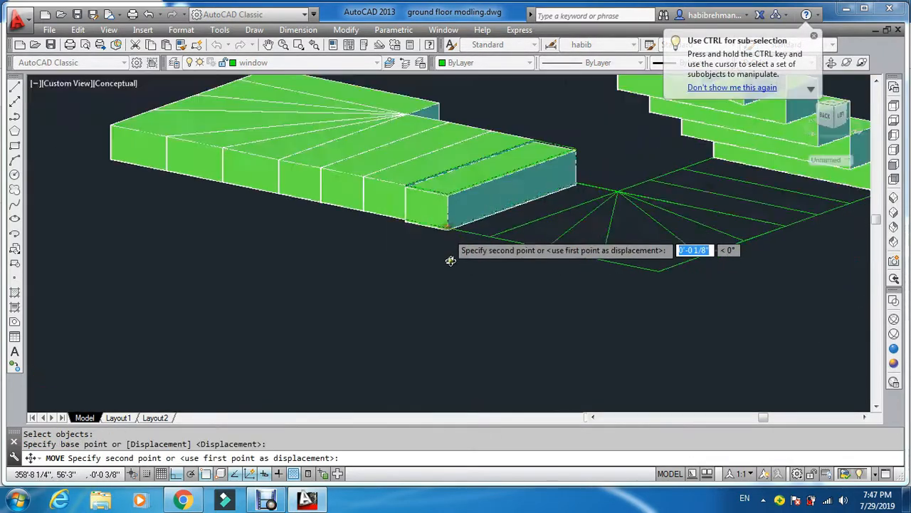
scroll(446, 206, "up", 4)
scroll(446, 191, "up", 3)
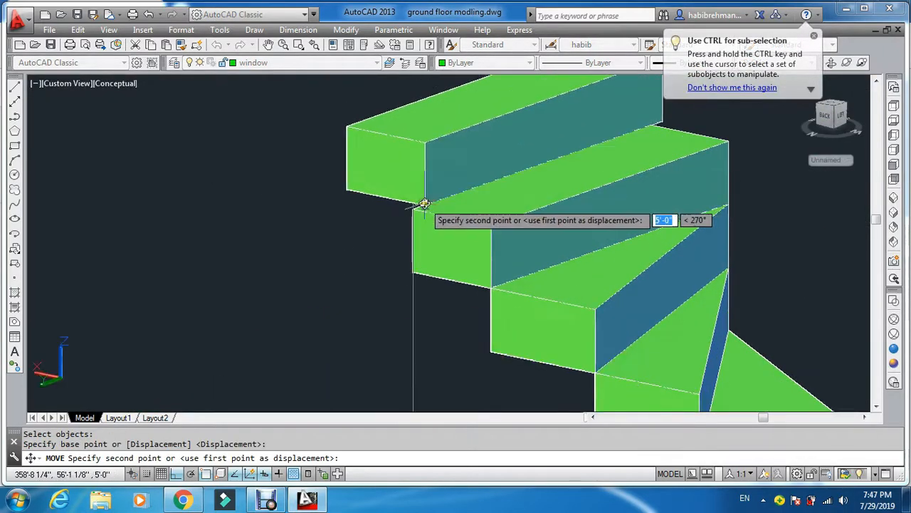
left_click(416, 207)
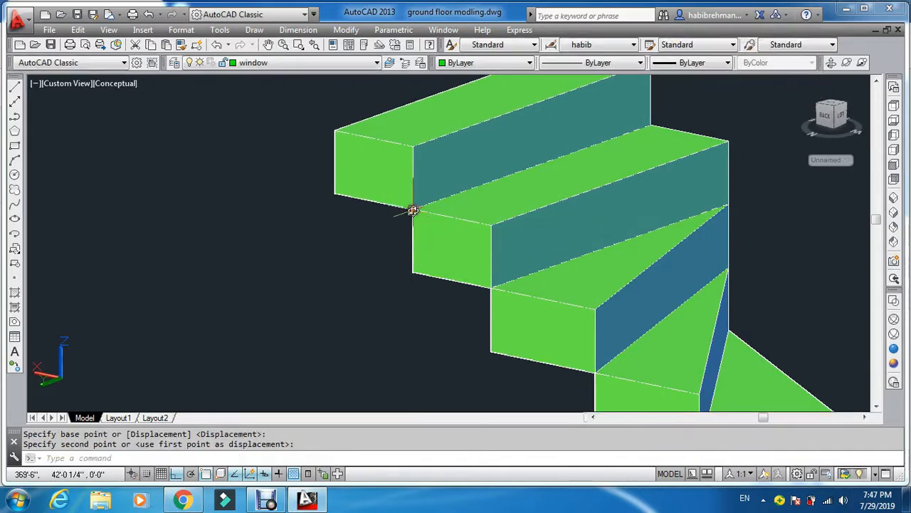
Raise the third straight tread vertically from its outer bottom corner to the top corner of the second straight tread
scroll(408, 254, "down", 4)
scroll(409, 254, "down", 5)
key("Return")
scroll(405, 276, "up", 5)
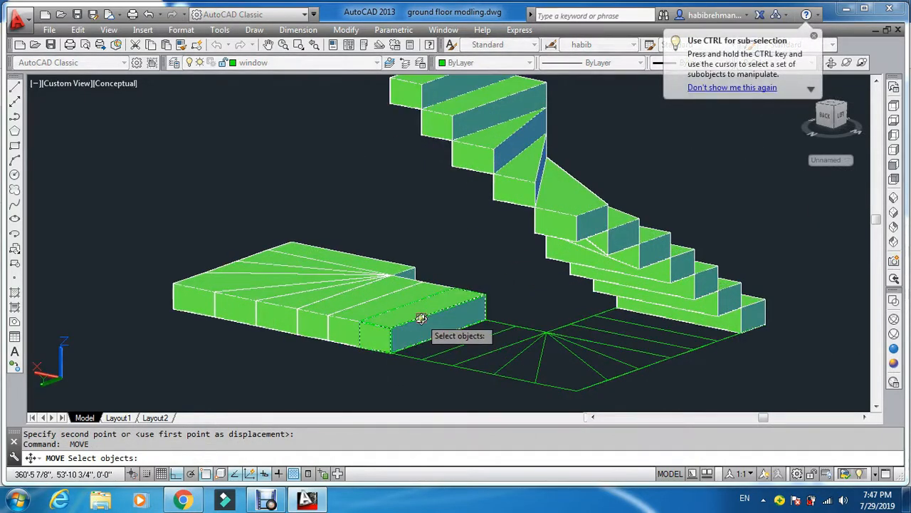
scroll(390, 363, "up", 4)
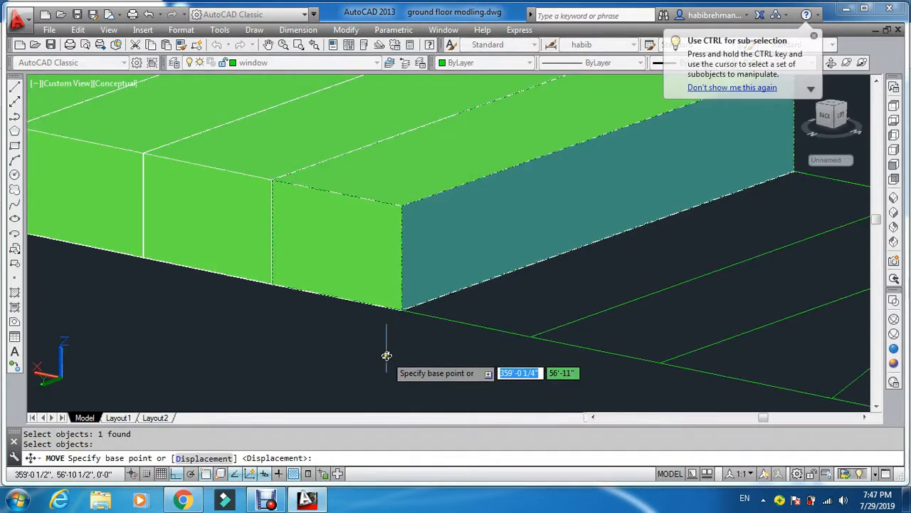
left_click(400, 311)
scroll(401, 317, "down", 5)
scroll(417, 228, "up", 5)
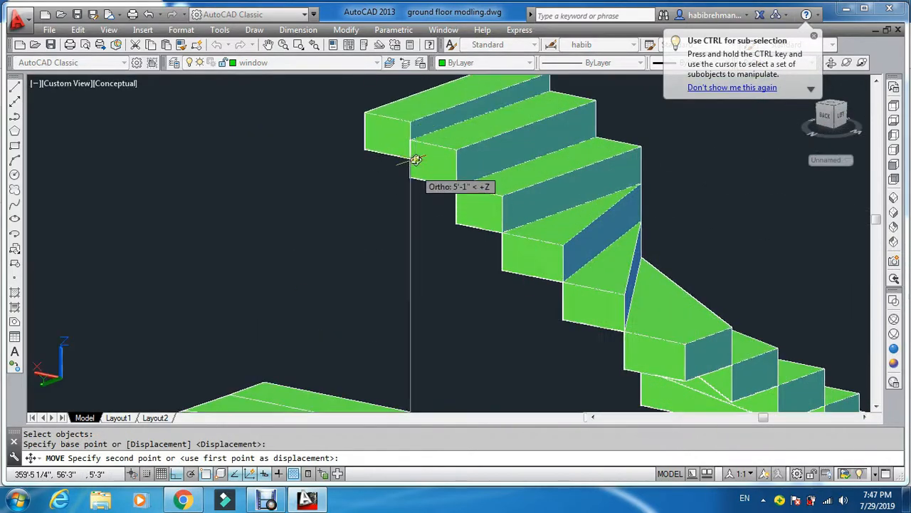
scroll(416, 150, "up", 3)
left_click(417, 133)
Move the fourth straight tread up 6'-0" from its outer bottom corner to the top of the third straight tread
scroll(417, 136, "down", 5)
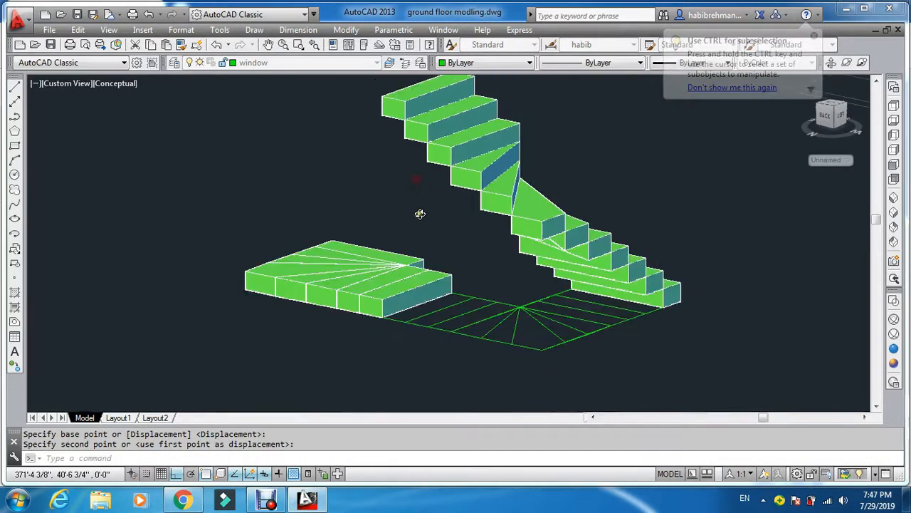
key("Return")
left_click(402, 293)
key("Return")
scroll(378, 317, "up", 3)
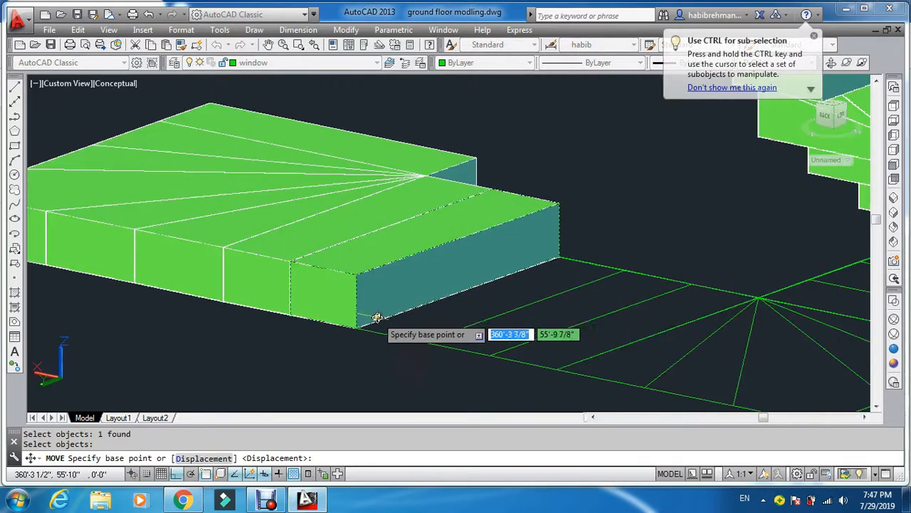
left_click(359, 329)
scroll(362, 332, "down", 5)
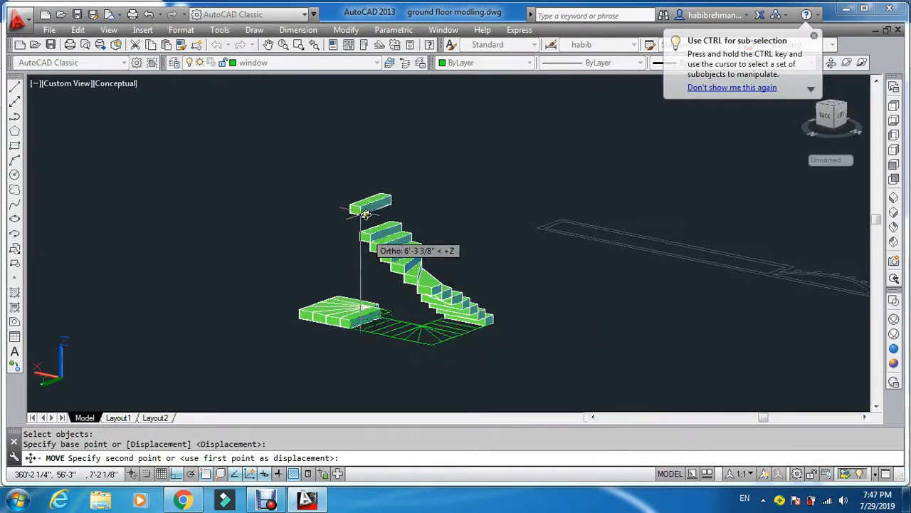
scroll(358, 264, "up", 5)
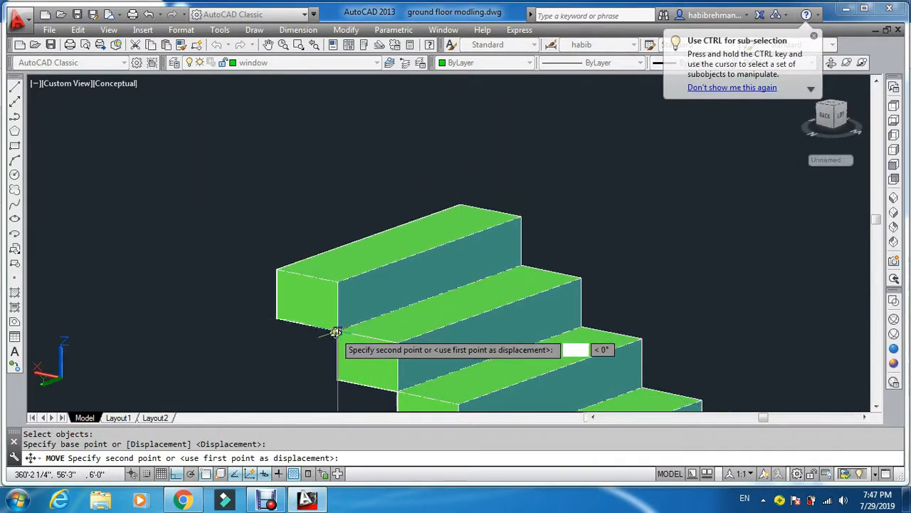
left_click(335, 330)
Move the fifth straight tread up 6'-6" so its outer bottom corner meets the top of the fourth straight tread
key("Return")
scroll(315, 345, "down", 5)
scroll(321, 367, "up", 3)
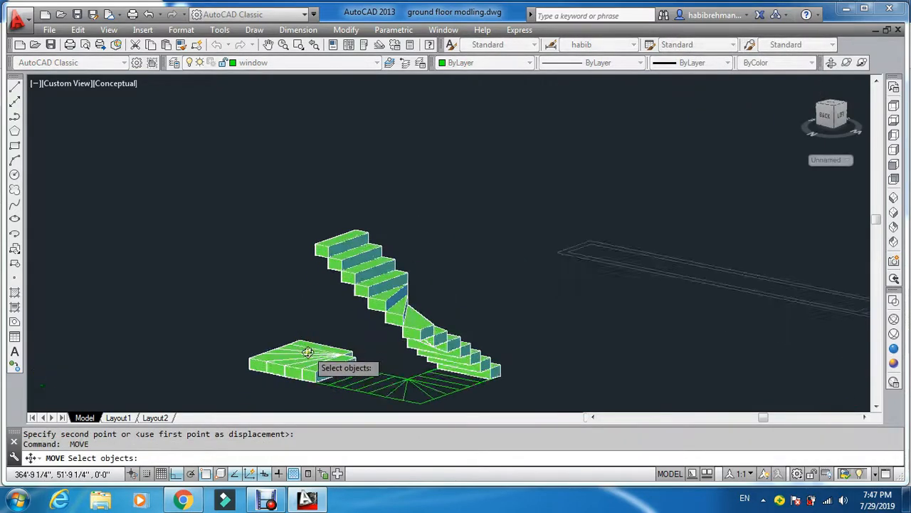
key("Return")
scroll(336, 360, "down", 3)
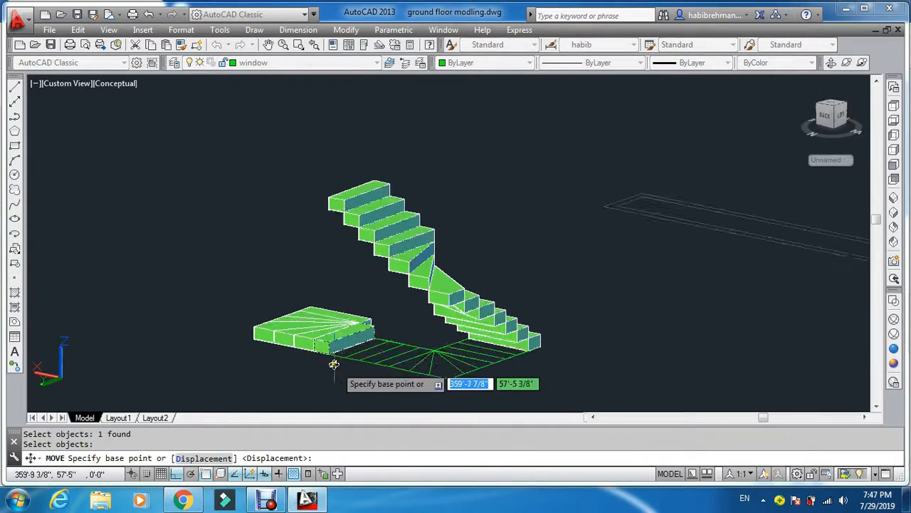
scroll(324, 349, "up", 5)
left_click(320, 342)
scroll(320, 349, "down", 5)
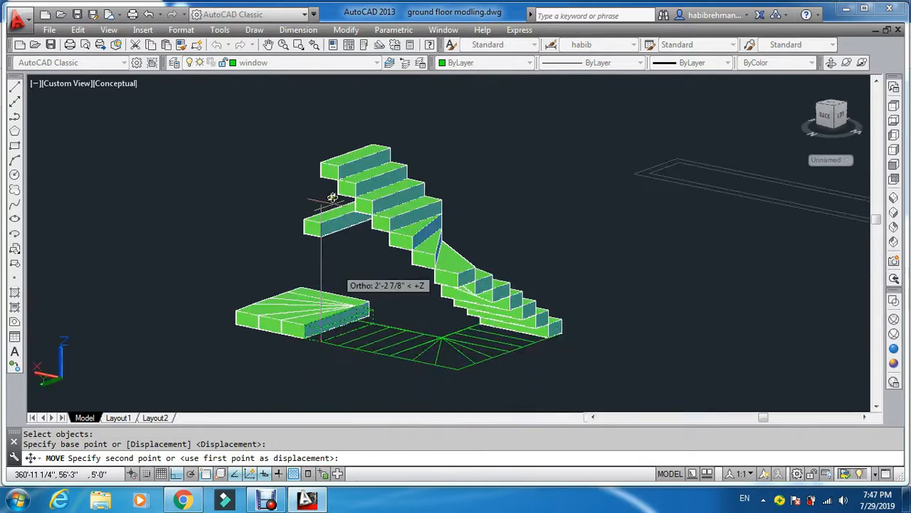
scroll(324, 164, "up", 5)
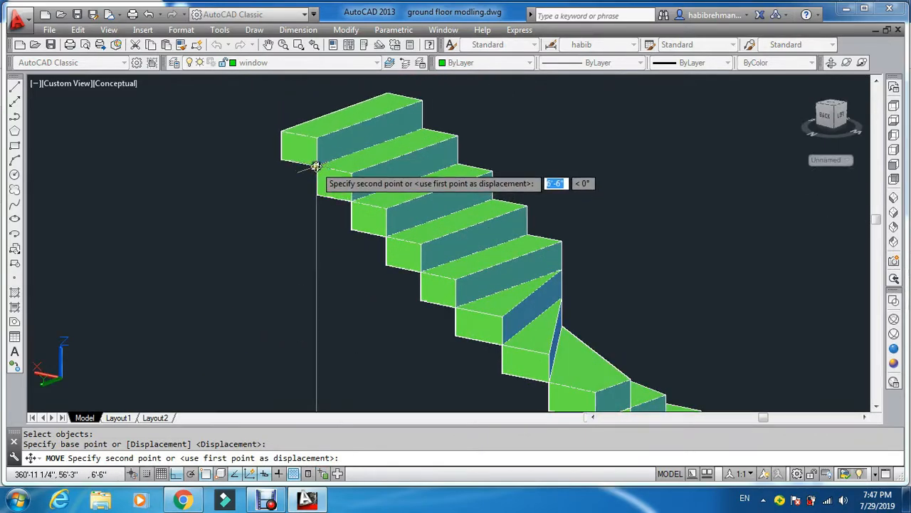
left_click(316, 166)
Move the first winder tread of the upper corner up 7'-0" onto the top corner of the fifth straight tread
key("Return")
scroll(314, 214, "down", 5)
scroll(305, 301, "up", 5)
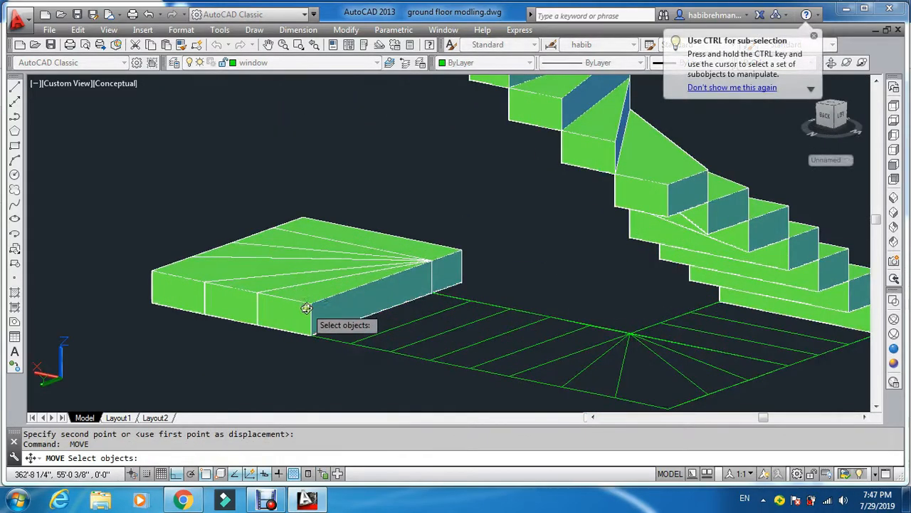
left_click(311, 338)
scroll(315, 347, "down", 5)
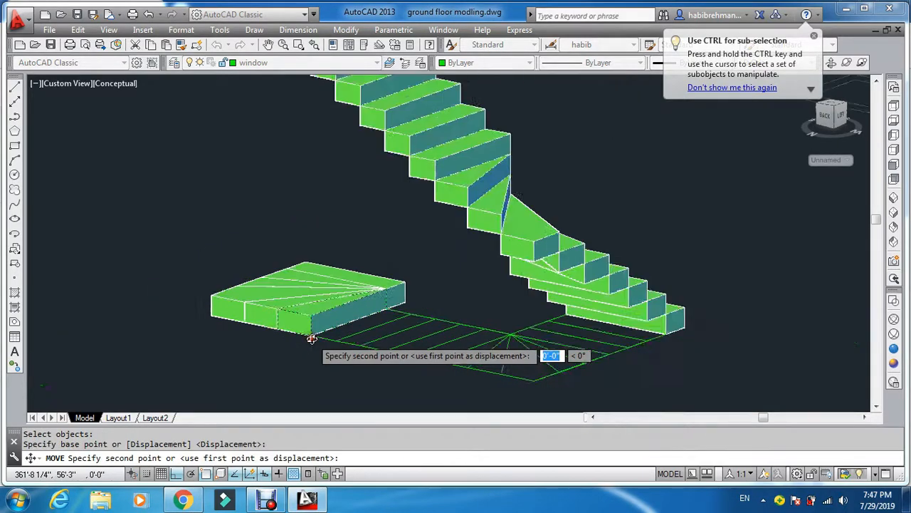
scroll(312, 217, "up", 5)
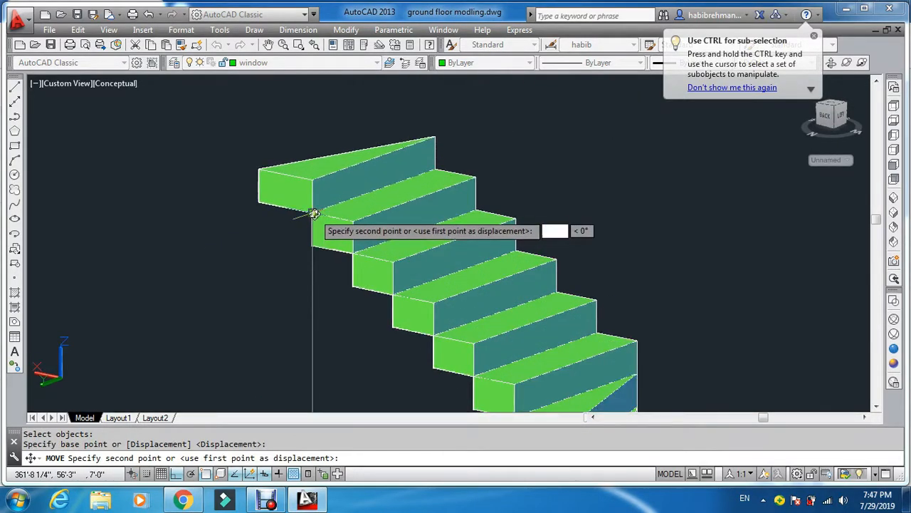
left_click(314, 214)
Raise the upper corner's second winder tread from its outer bottom corner to the top corner of the first upper winder
scroll(311, 214, "down", 5)
key("Return")
scroll(306, 313, "up", 5)
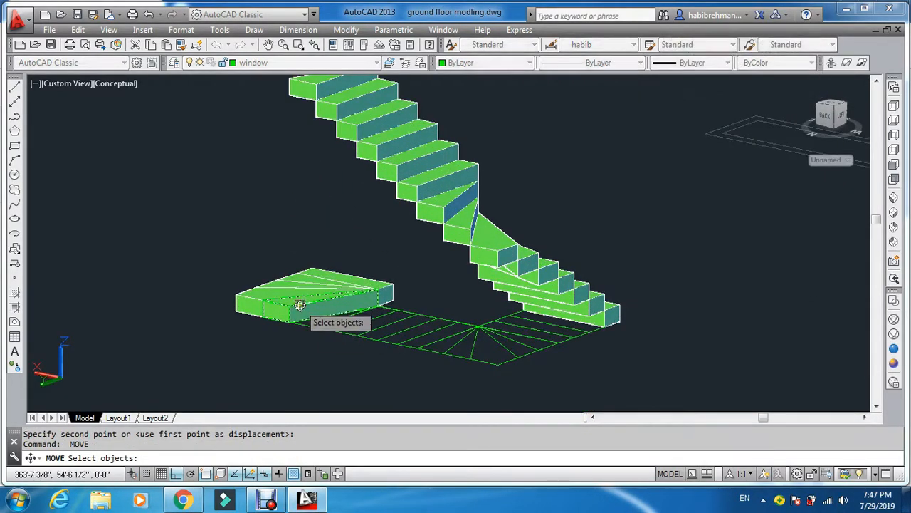
scroll(288, 319, "up", 4)
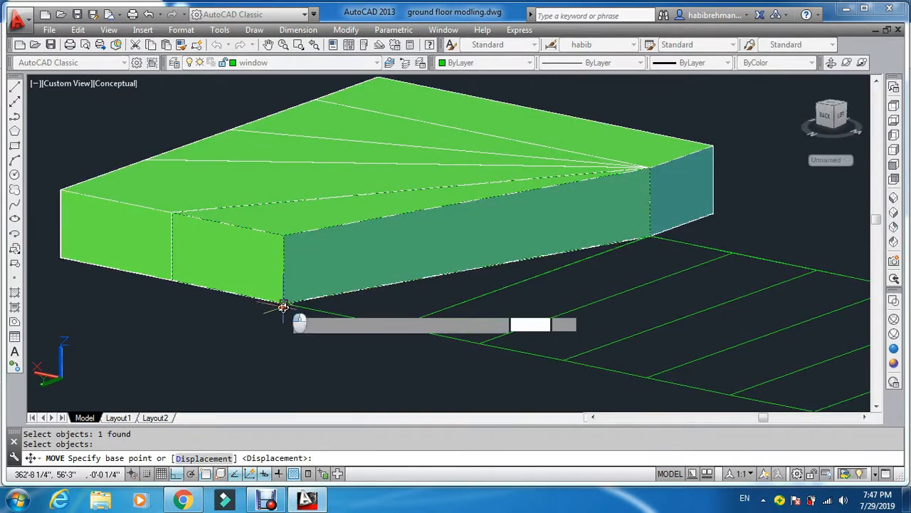
left_click(282, 306)
scroll(285, 299, "down", 5)
scroll(278, 114, "up", 5)
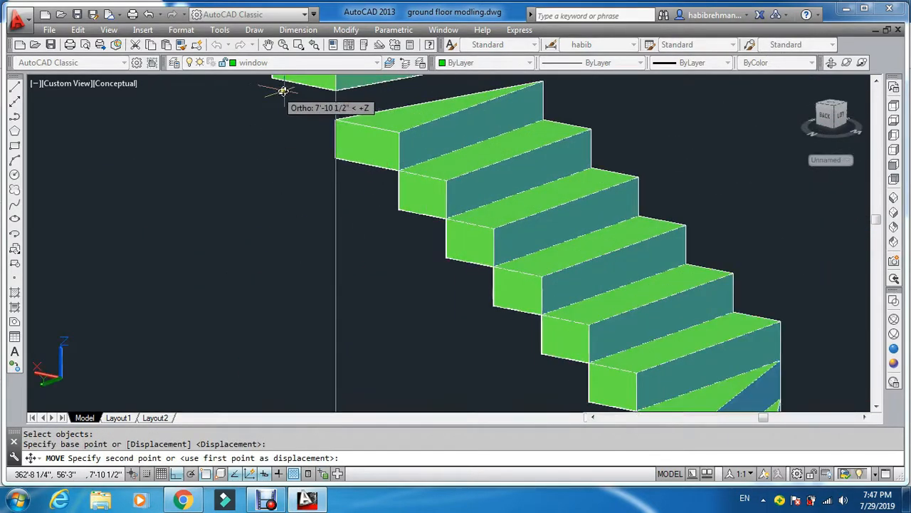
scroll(283, 90, "up", 4)
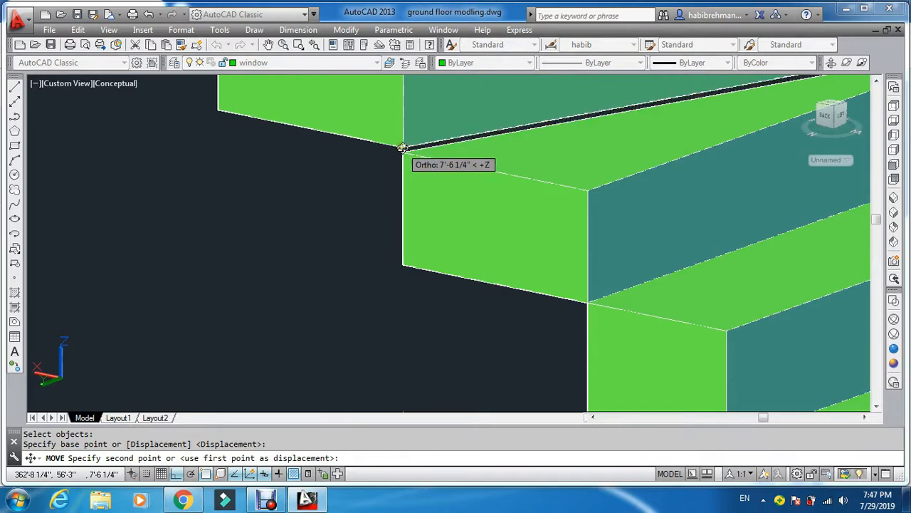
left_click(403, 155)
Move the upper five-sided corner winder tread up 8'-0" so its outer bottom corner meets the top of the second upper winder
scroll(384, 199, "down", 6)
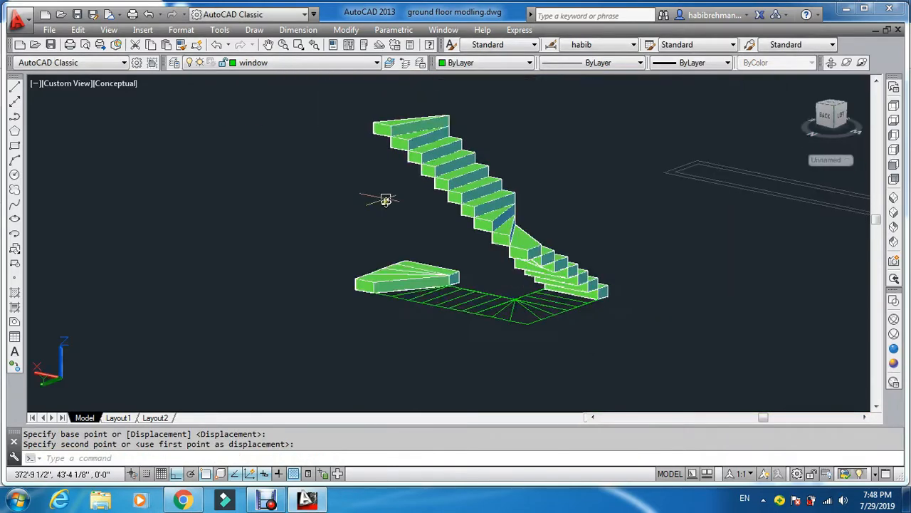
scroll(383, 240, "up", 4)
scroll(383, 241, "up", 3)
key("Return")
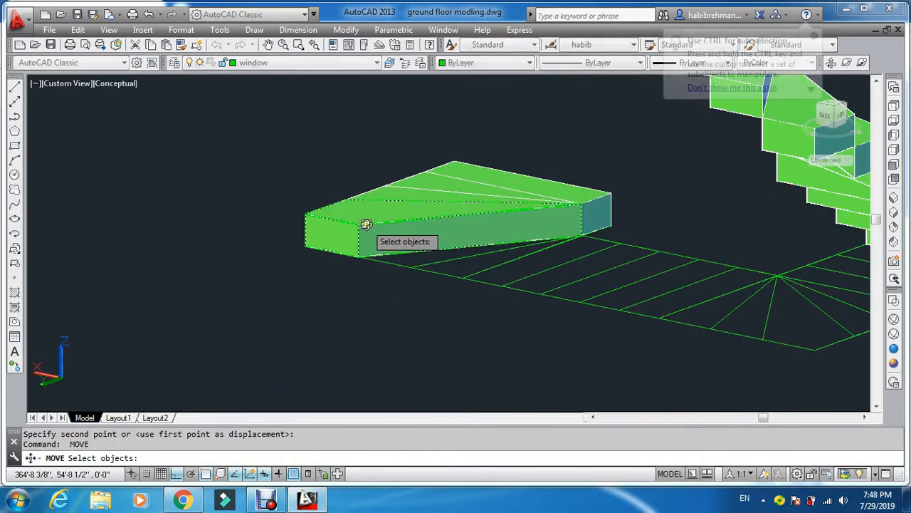
left_click(366, 225)
key("Return")
scroll(354, 258, "up", 4)
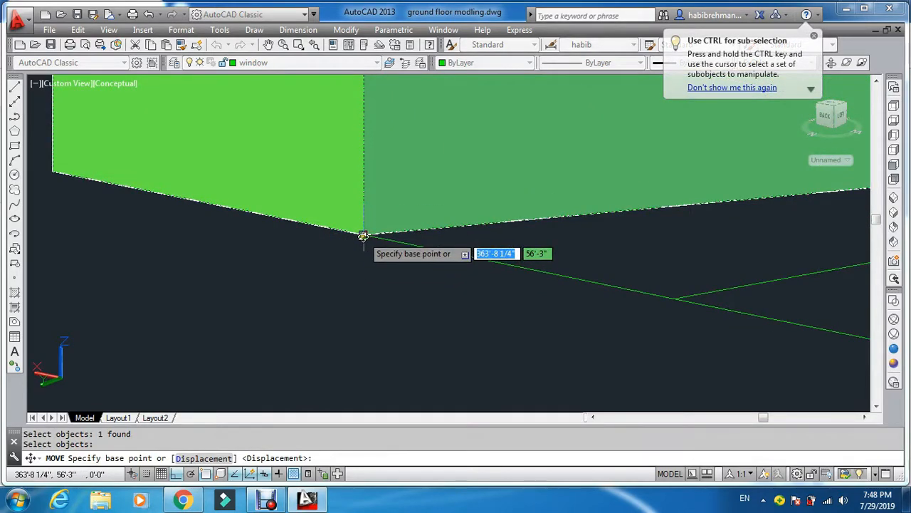
left_click(363, 236)
scroll(366, 260, "down", 6)
scroll(366, 174, "up", 3)
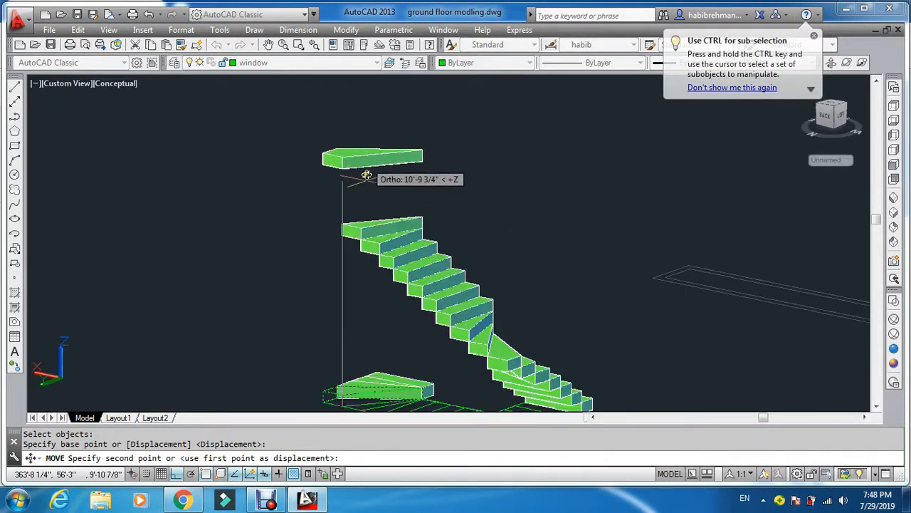
scroll(366, 174, "up", 6)
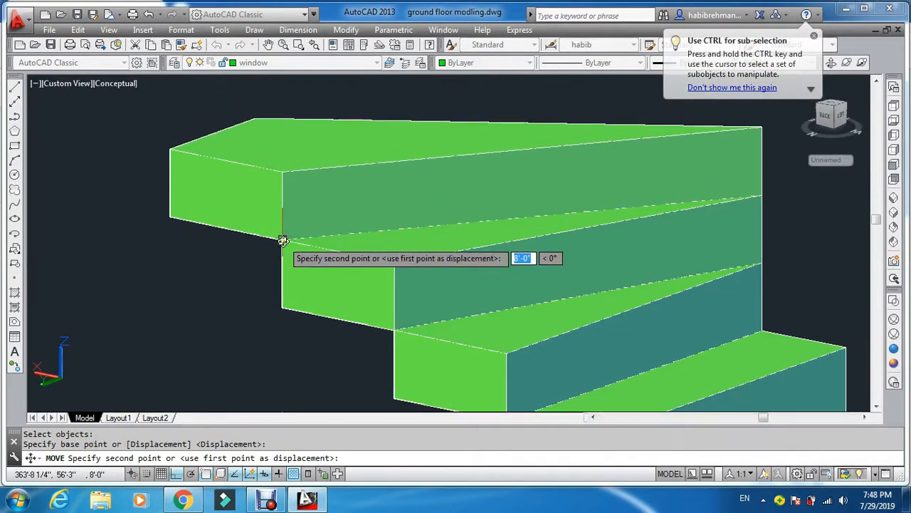
left_click(282, 241)
Raise the fourth upper winder tread from its outer bottom corner to the far top corner of the upper corner winder
scroll(299, 223, "down", 8)
scroll(308, 283, "up", 4)
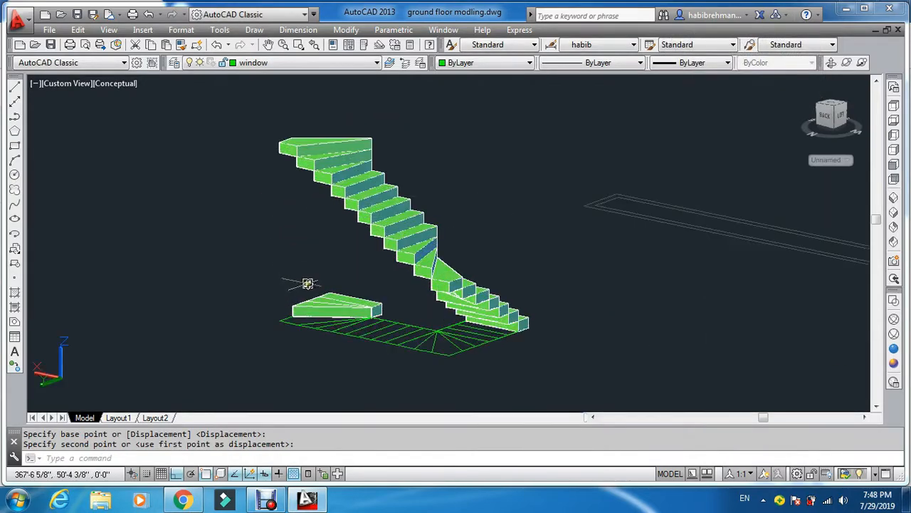
scroll(315, 325, "up", 4)
type("m")
key("Return")
left_click(284, 371)
key("Return")
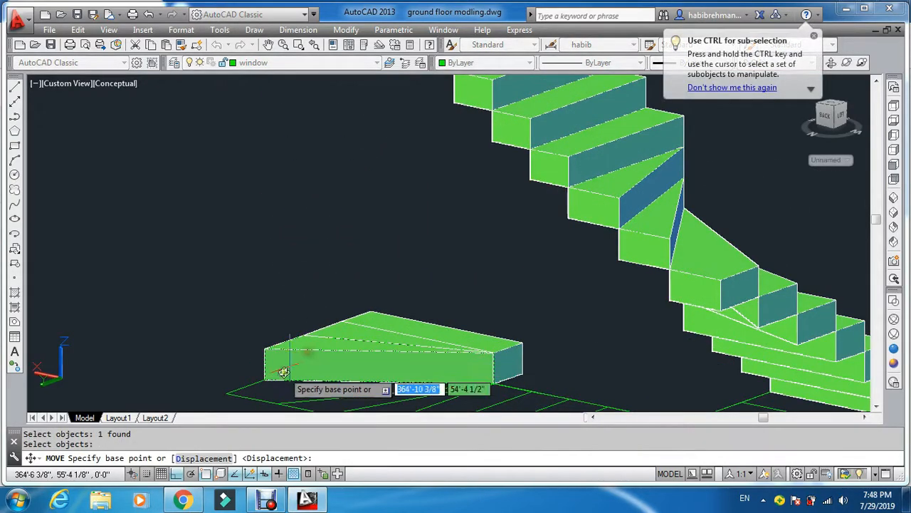
scroll(240, 403, "up", 3)
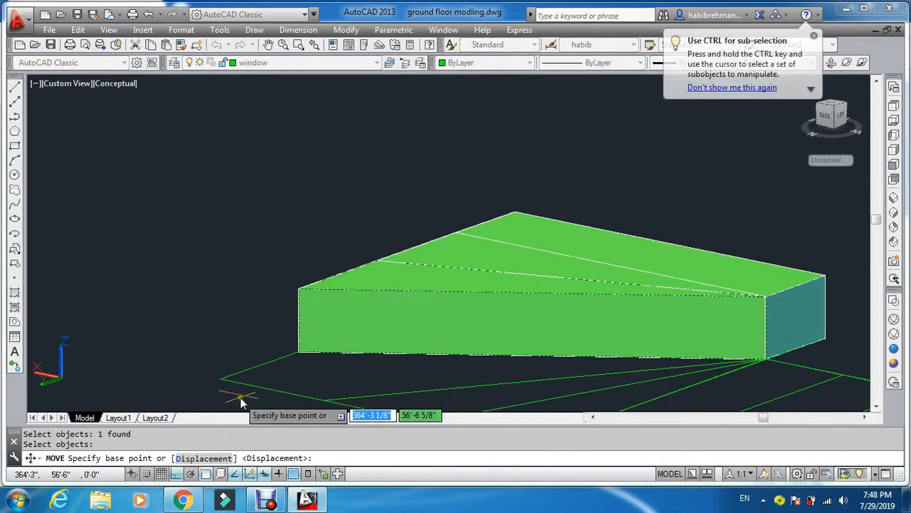
left_click(298, 354)
scroll(298, 359, "down", 8)
scroll(301, 152, "up", 5)
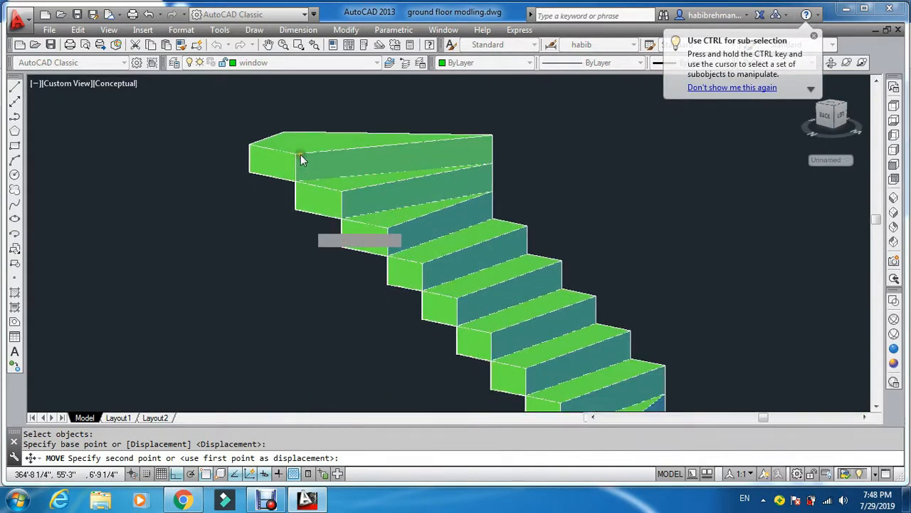
scroll(261, 218, "down", 5)
scroll(282, 116, "up", 1)
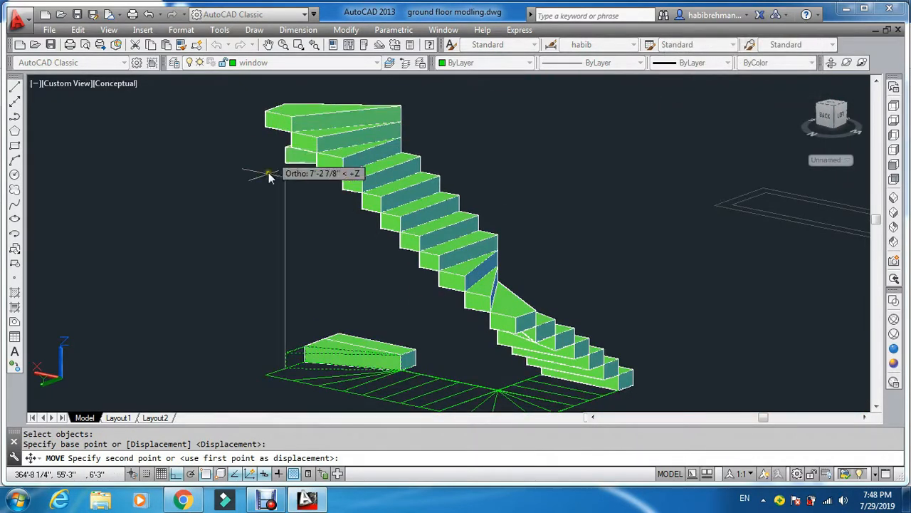
scroll(306, 185, "up", 4)
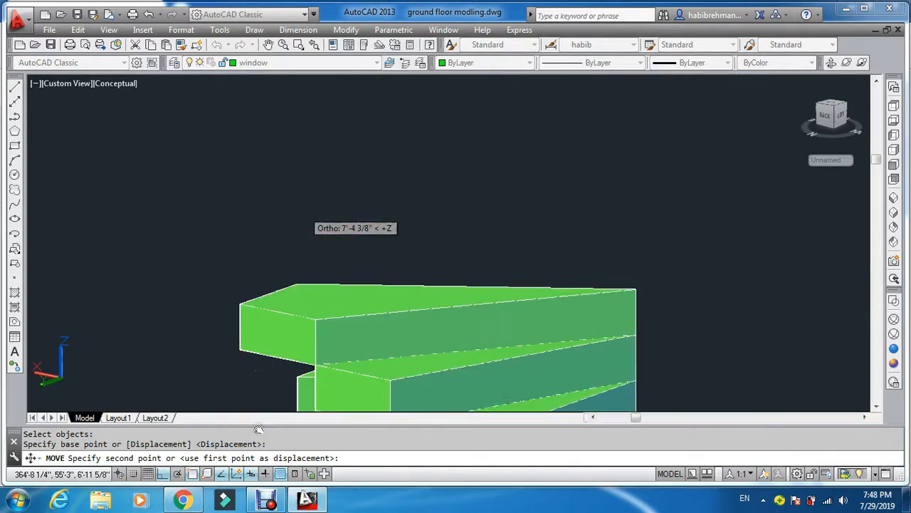
left_click(297, 279)
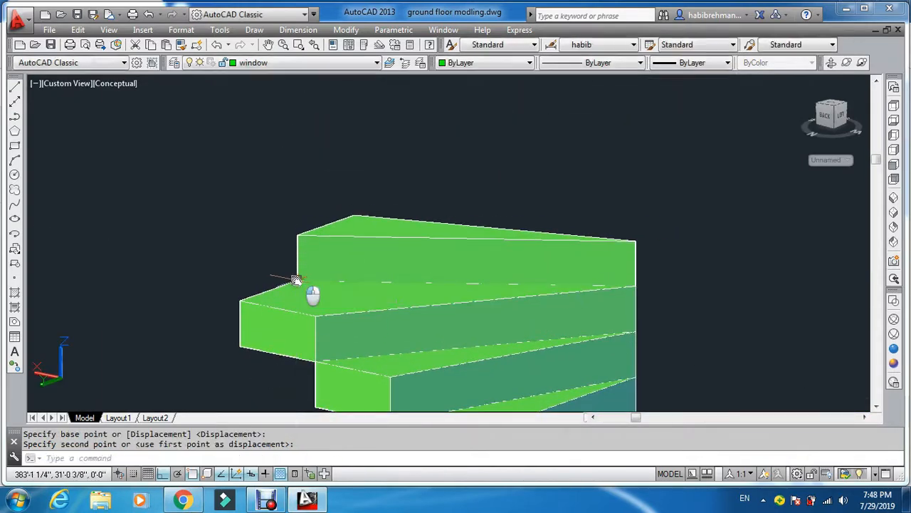
scroll(296, 247, "down", 4)
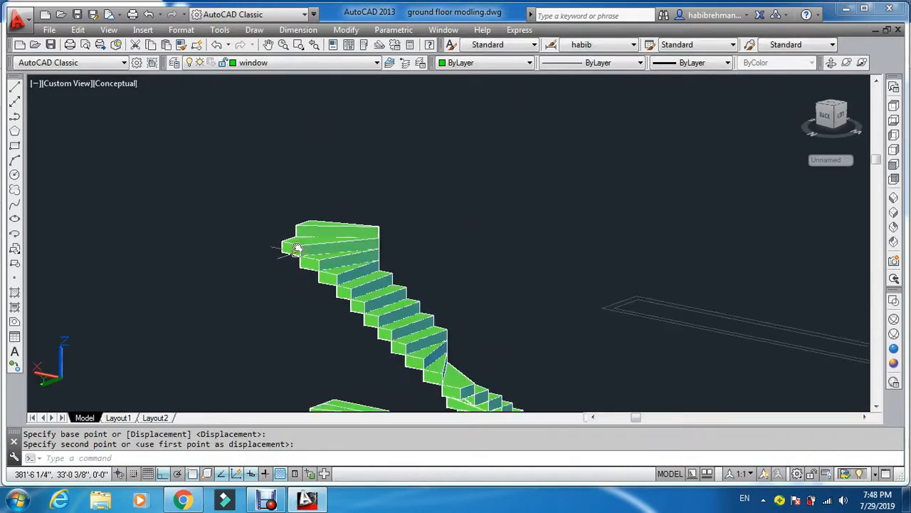
Raise the fifth upper winder tread 9'-0" from its outer bottom corner to the far top corner of the fourth upper winder
left_click(830, 63)
left_click_drag(617, 180, 541, 329)
left_click_drag(425, 389, 413, 348)
key("Escape")
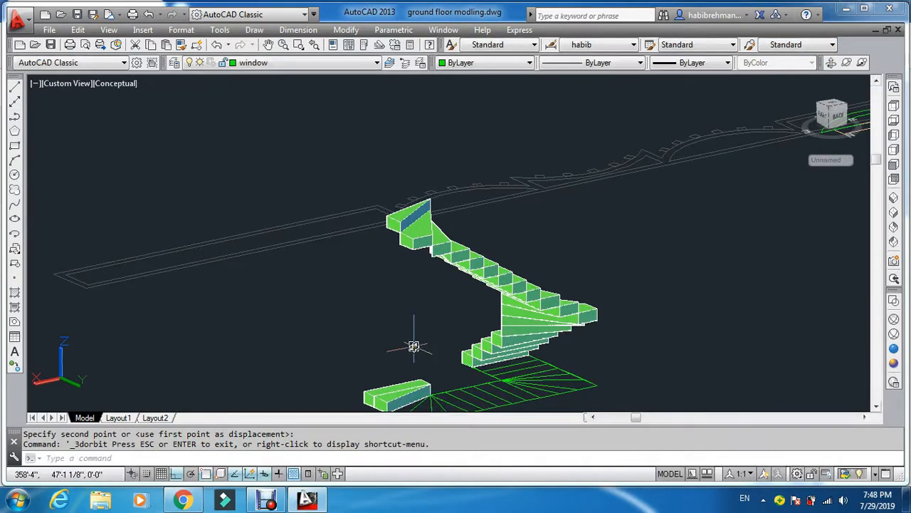
type("m")
key("Return")
scroll(398, 337, "down", 3)
scroll(407, 224, "up", 5)
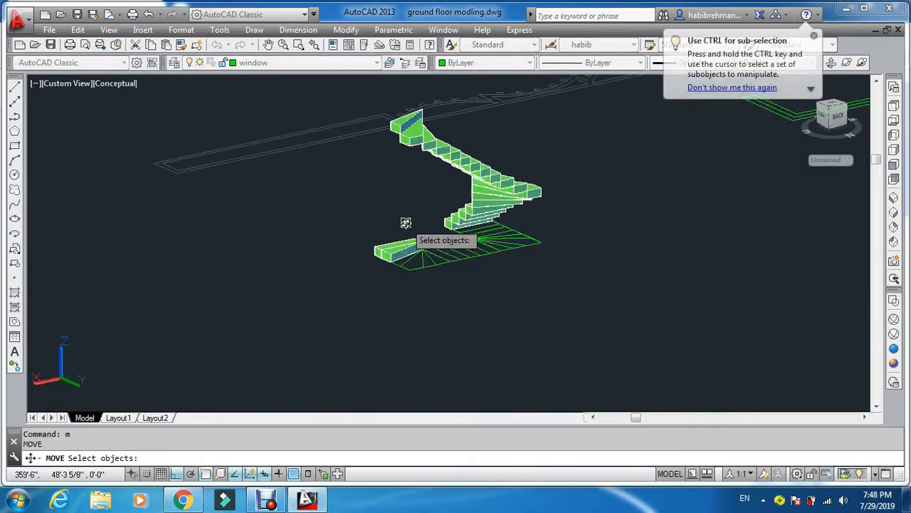
scroll(377, 299, "up", 6)
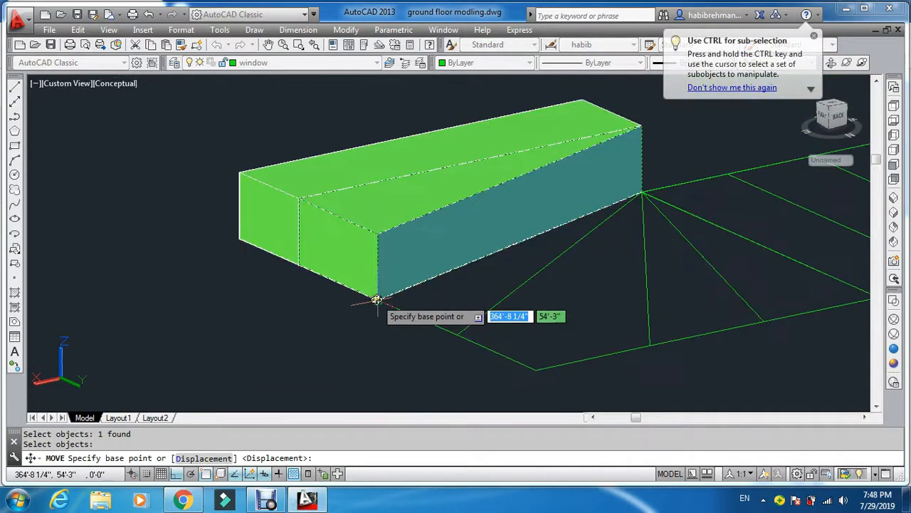
left_click(376, 299)
scroll(374, 303, "down", 6)
scroll(373, 235, "up", 8)
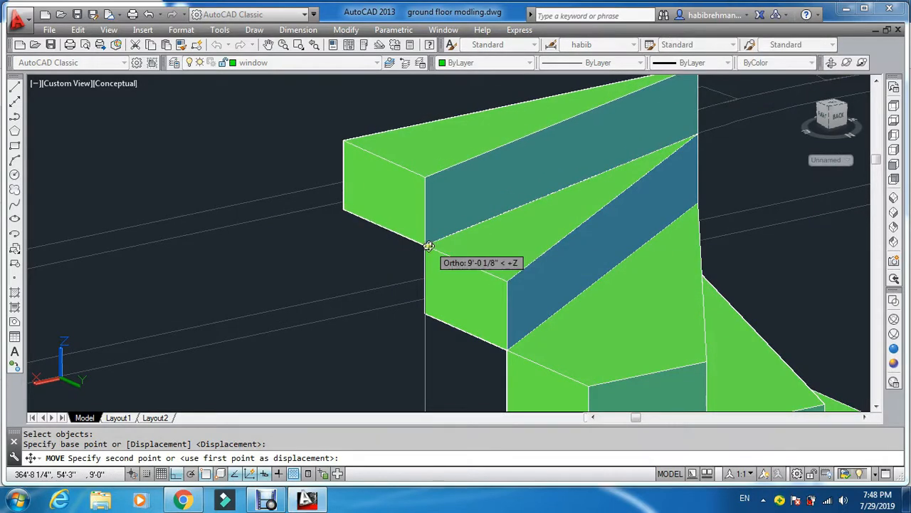
left_click(426, 245)
Move the last straight tread from its outer bottom corner up to the far top corner of the fifth upper winder
scroll(406, 312, "down", 6)
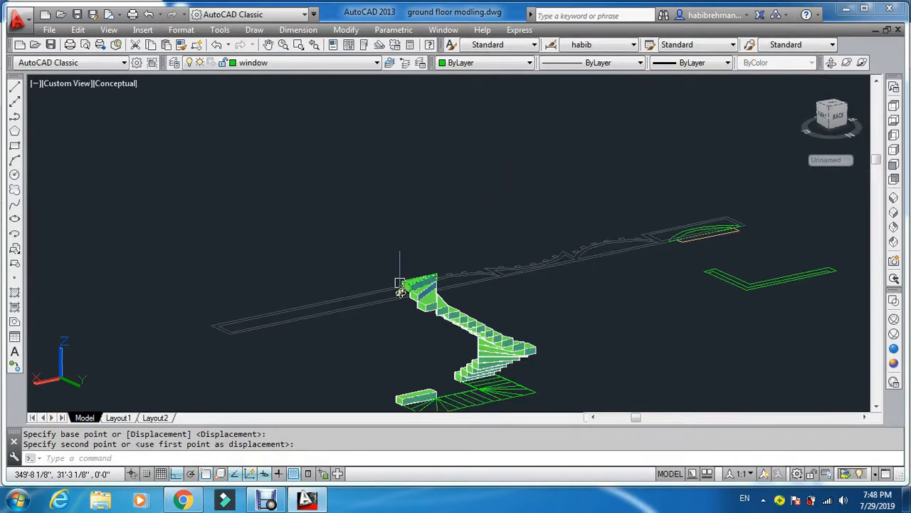
key("space")
left_click(411, 396)
key("space")
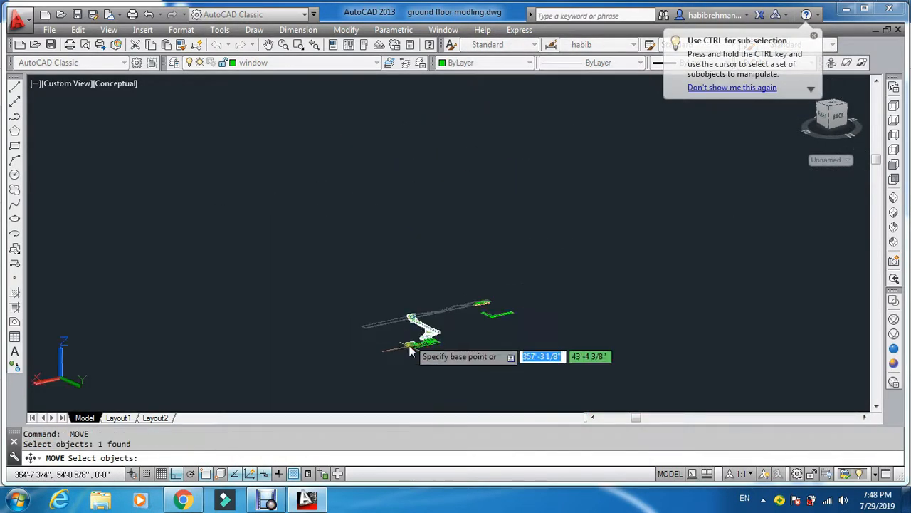
scroll(407, 384, "up", 5)
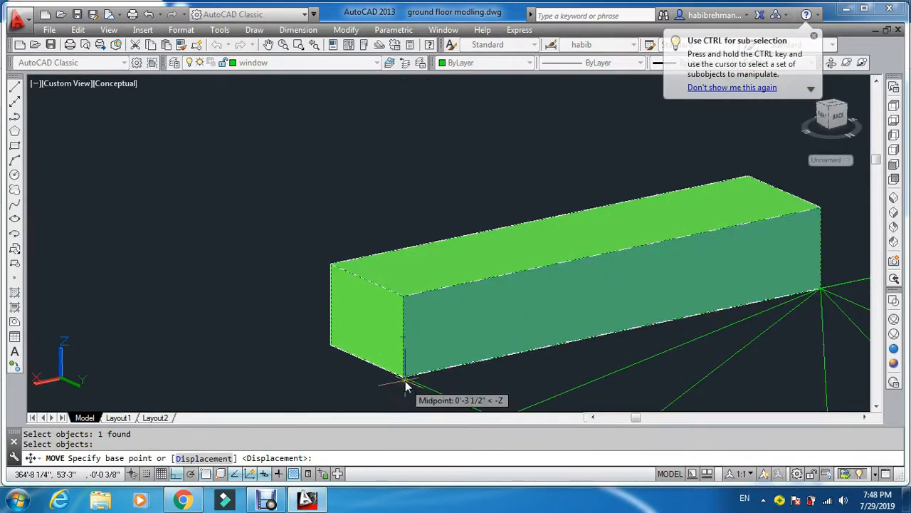
left_click(403, 377)
scroll(404, 348, "down", 2)
scroll(404, 348, "down", 4)
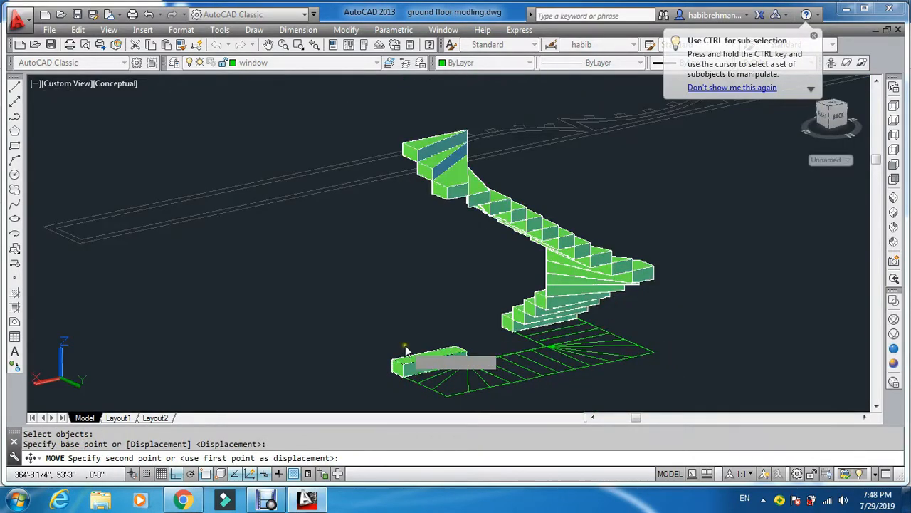
scroll(413, 353, "up", 6)
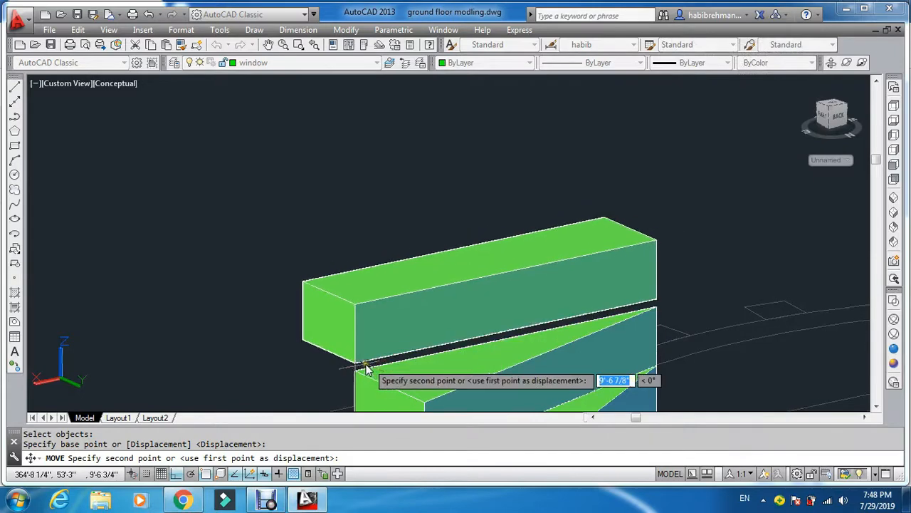
left_click(358, 362)
key("Escape")
key("Escape")
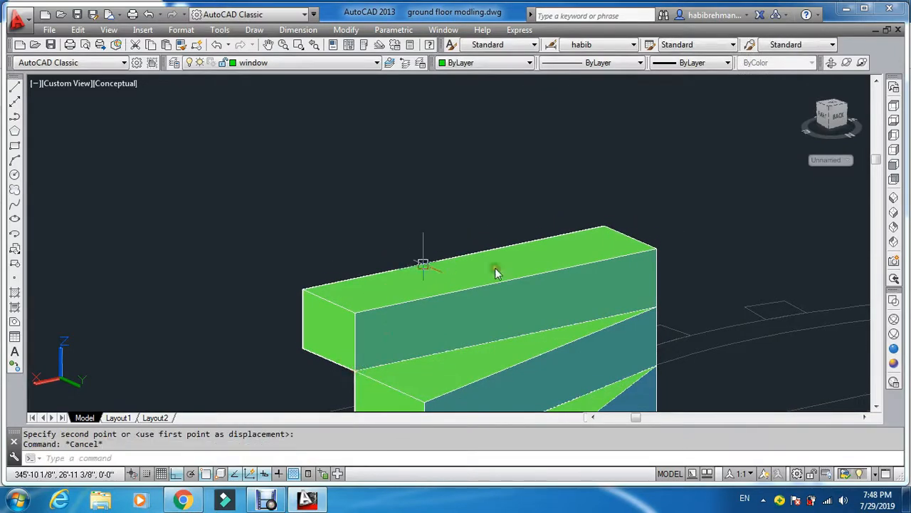
Switch to the SW Isometric view and turn the wall layer back on
left_click(893, 201)
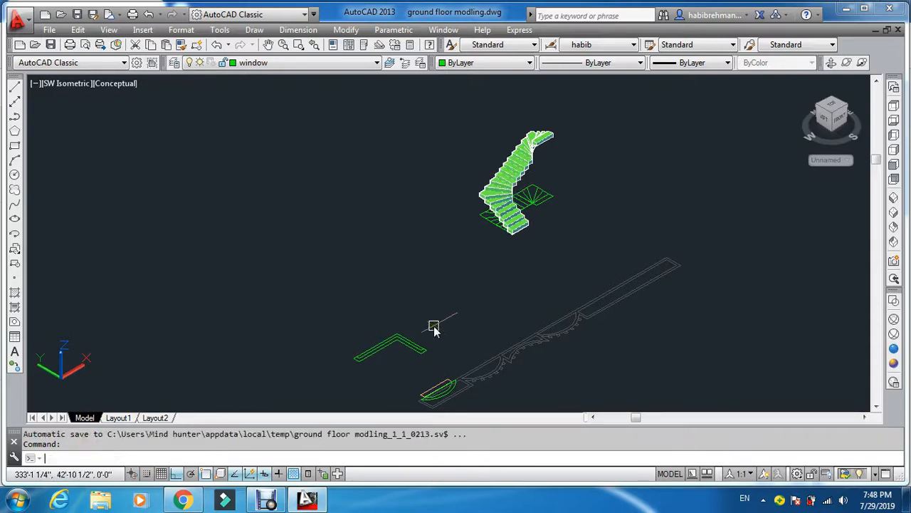
type("la")
key("Return")
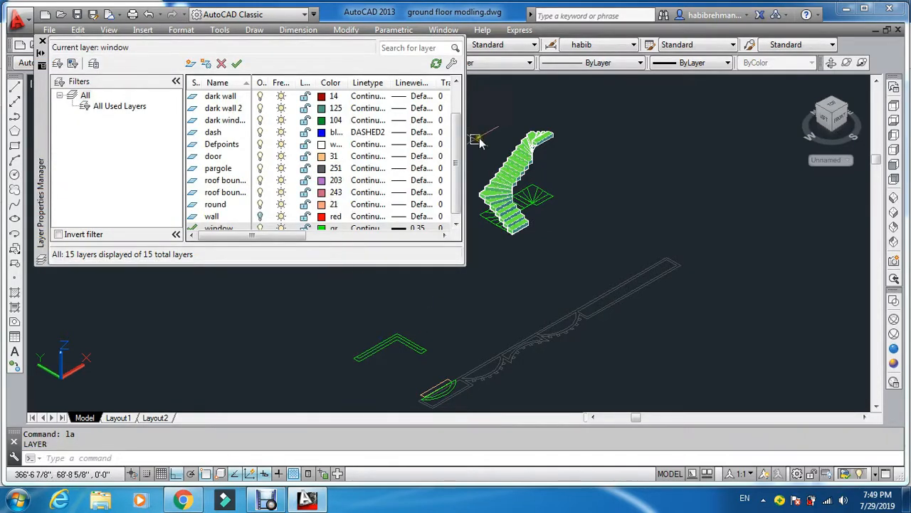
scroll(456, 168, "down", 1)
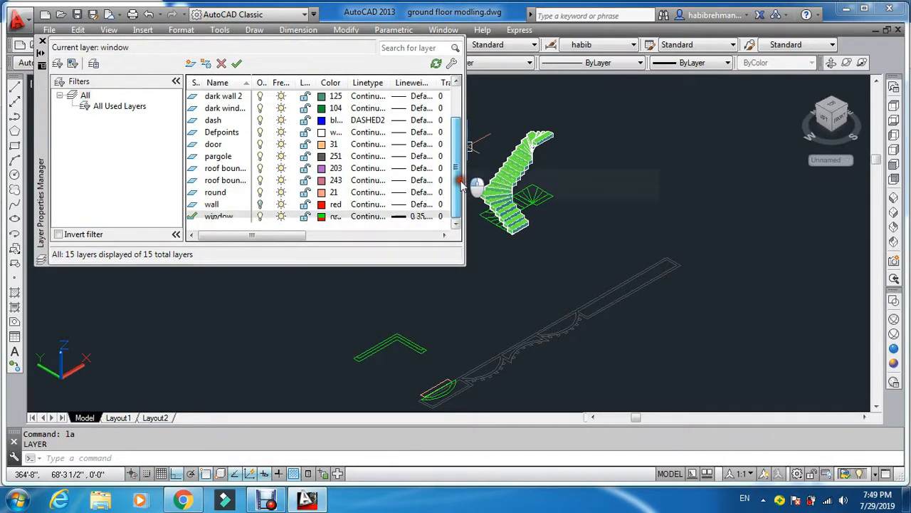
left_click(259, 205)
left_click(41, 43)
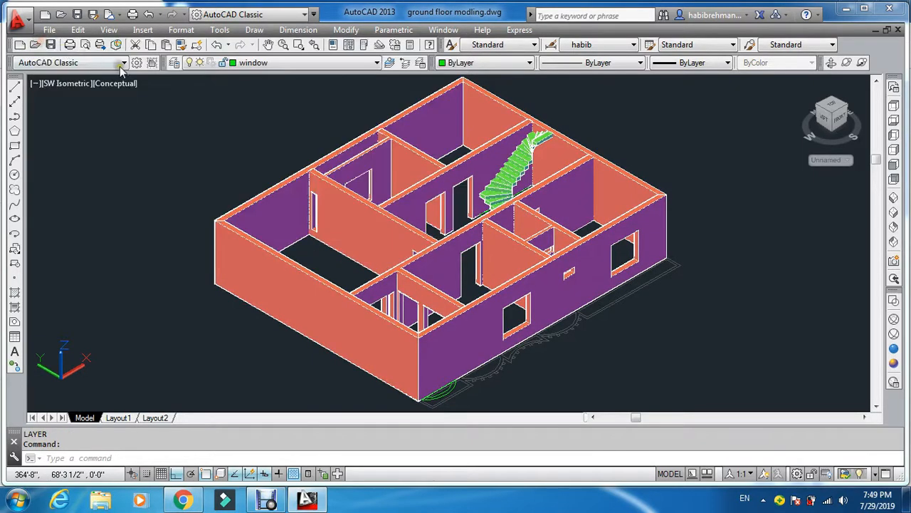
key("Escape")
key("Escape")
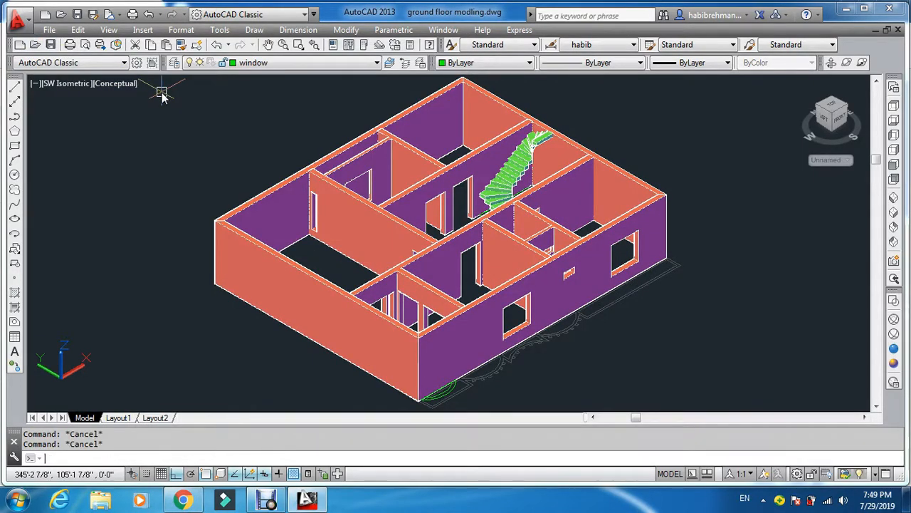